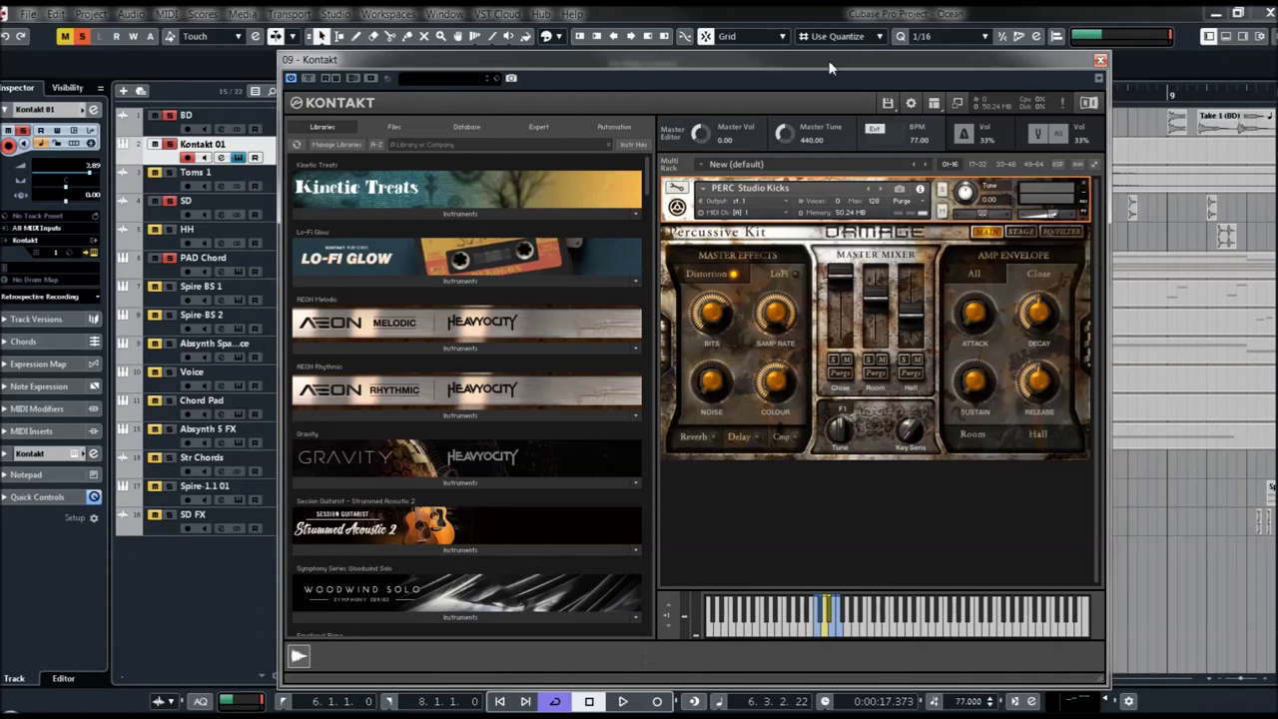
Browse the Kontakt library list to locate the Damage library, and close the instrument window.
drag(831, 61, 789, 47)
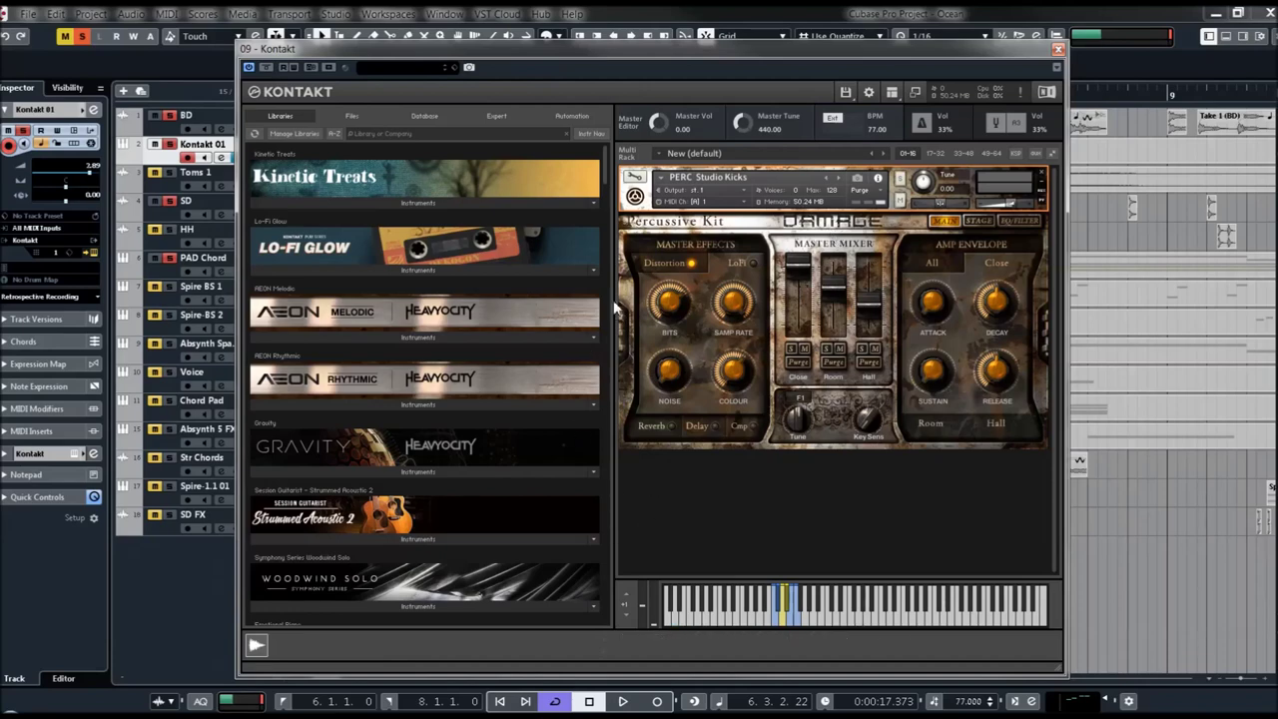
drag(603, 180, 596, 522)
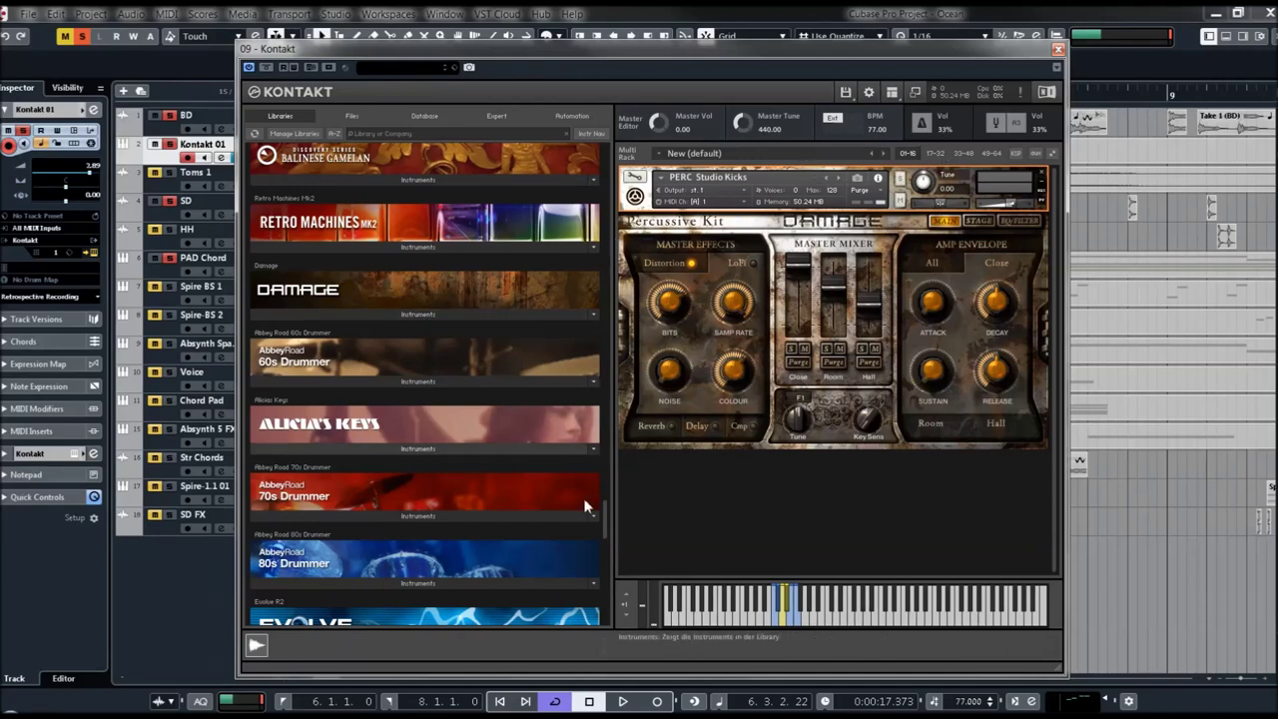
mouse_move(606, 519)
mouse_down()
mouse_move(607, 555)
mouse_move(618, 168)
mouse_move(597, 497)
mouse_move(612, 513)
mouse_up()
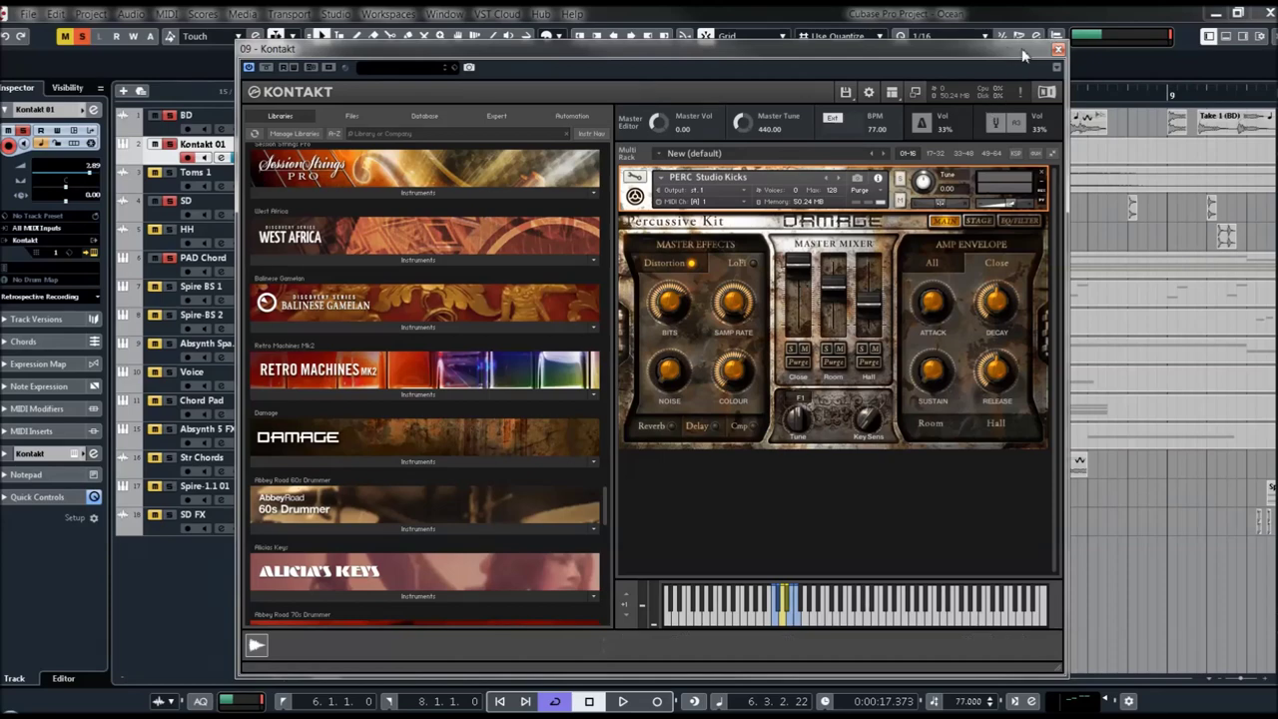
key(ctrl+w)
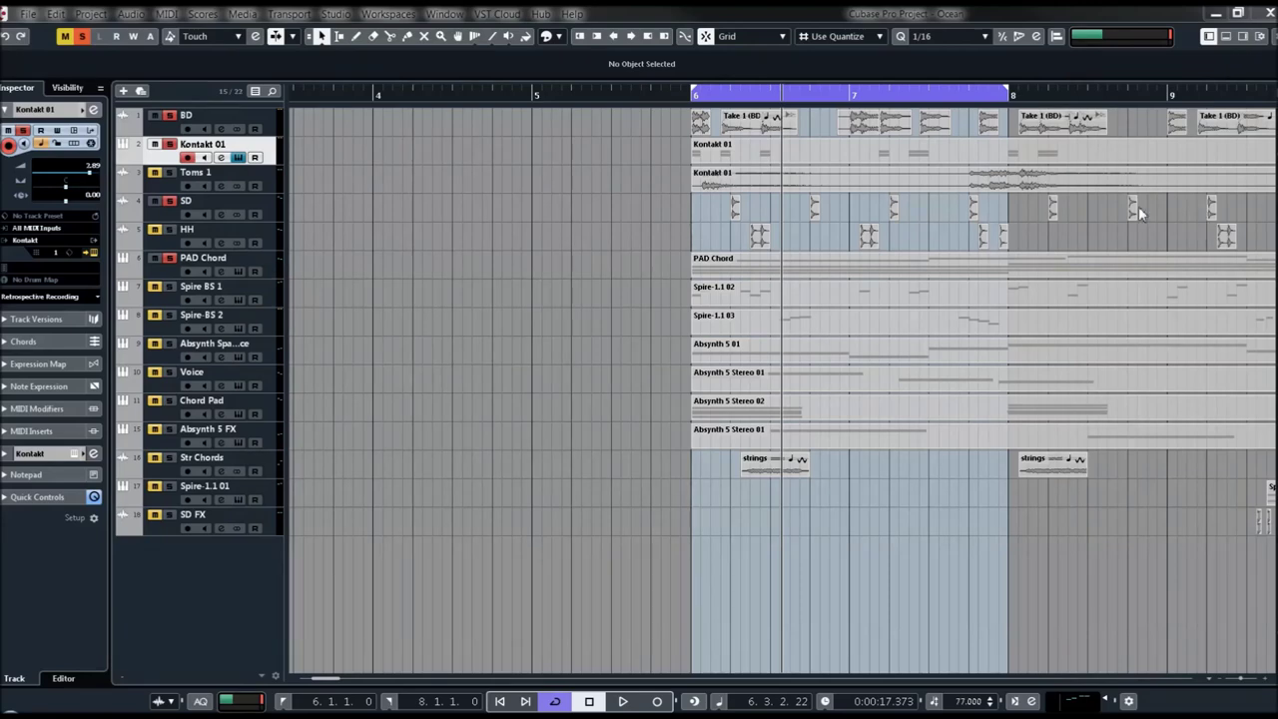
Clear the solo state of all tracks and play the full mix from bar 6.
key(space)
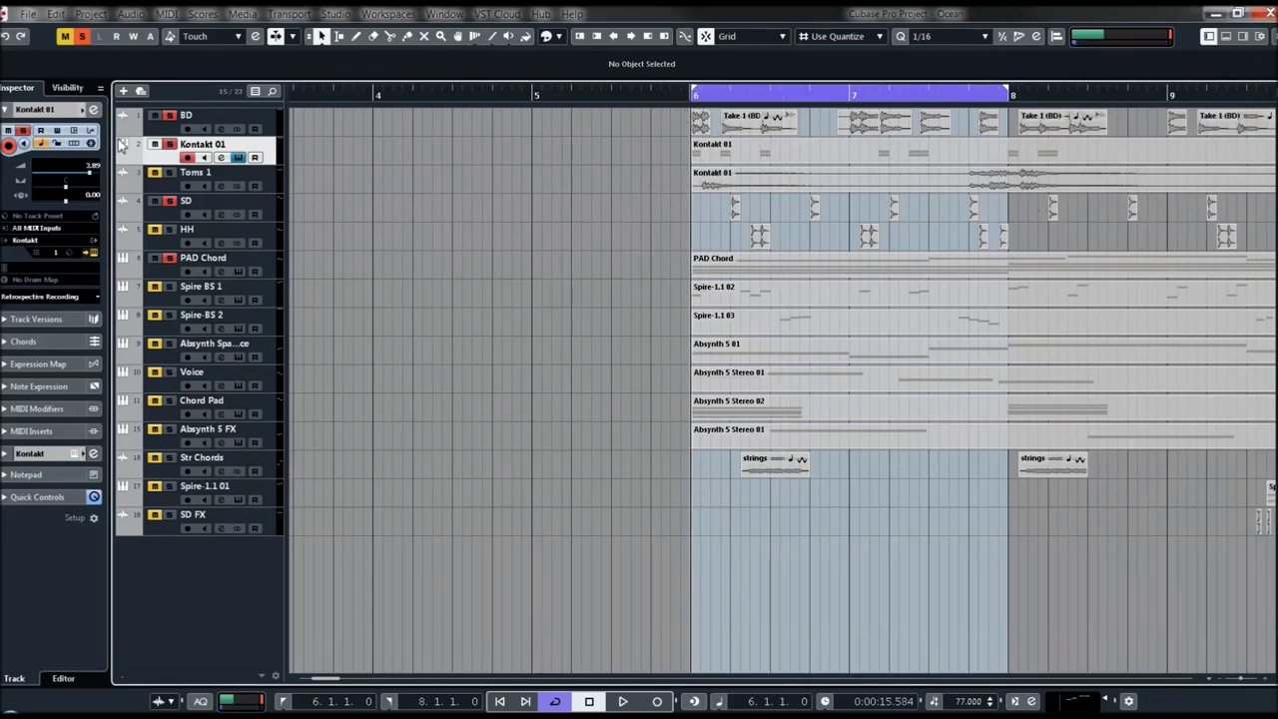
click(169, 144)
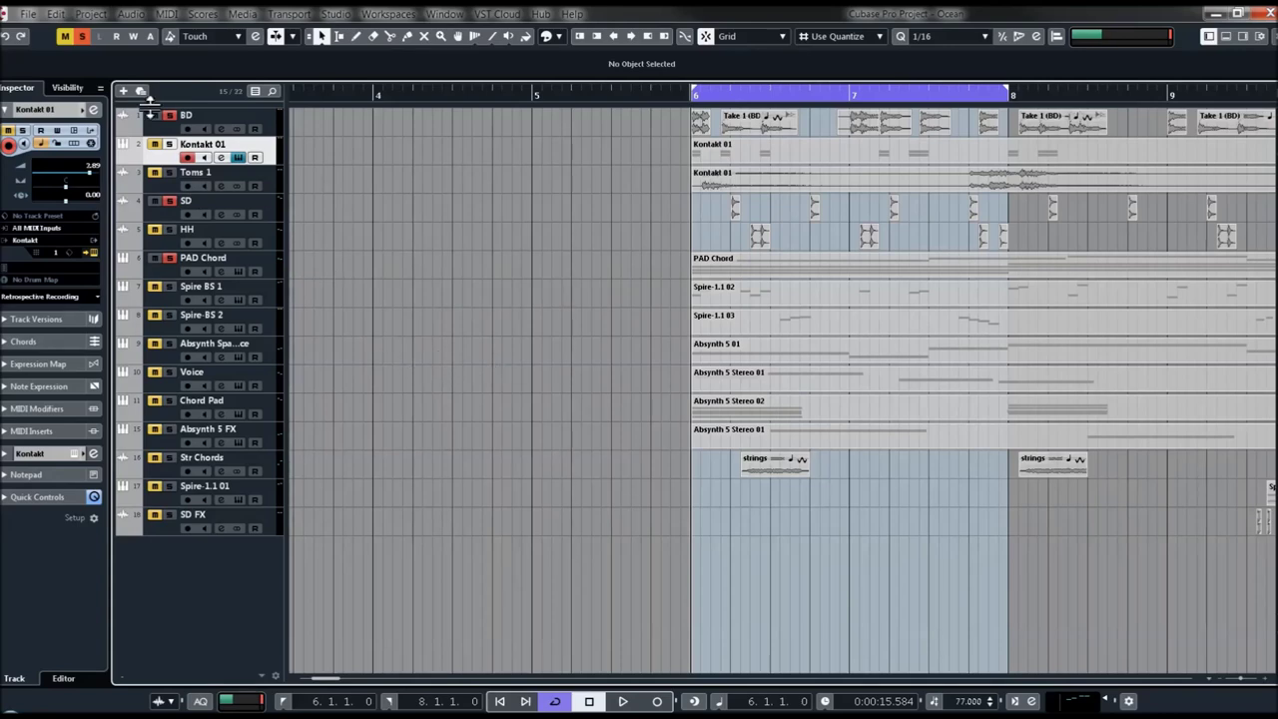
click(81, 36)
key(space)
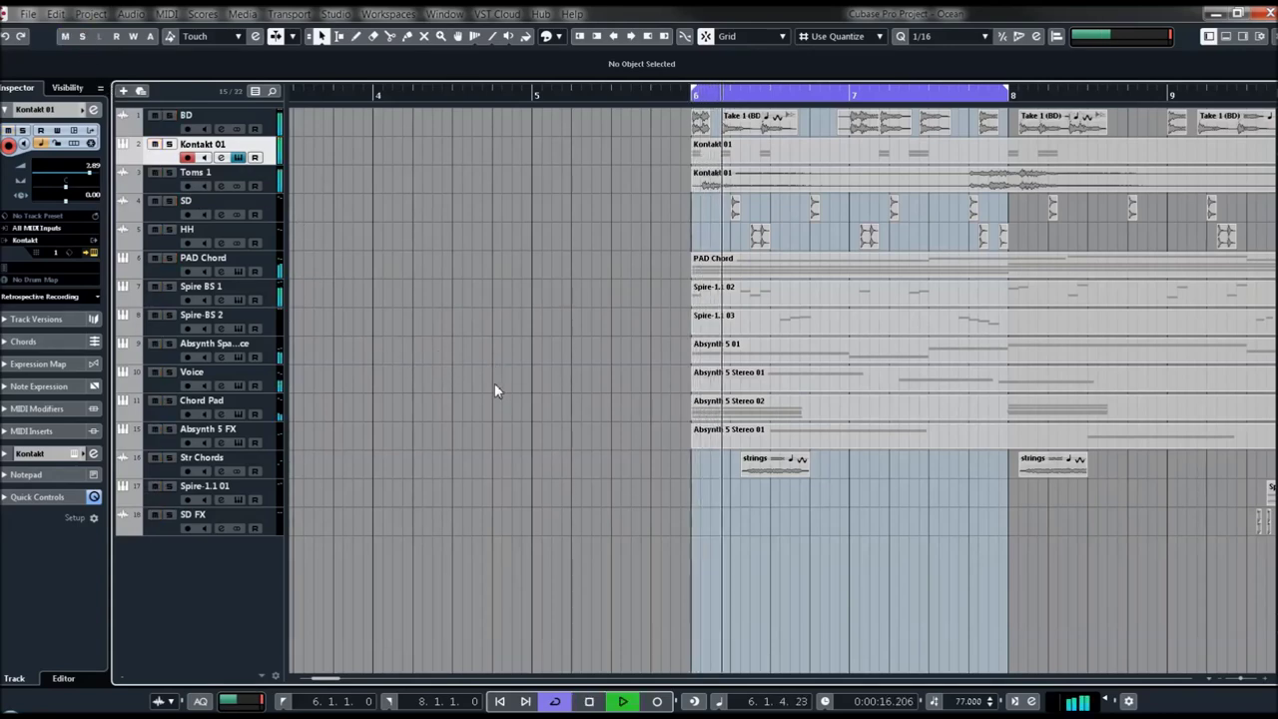
Mute the Kontakt 01 and Toms 1 tracks during playback, keeping SD unmuted.
drag(157, 177, 154, 201)
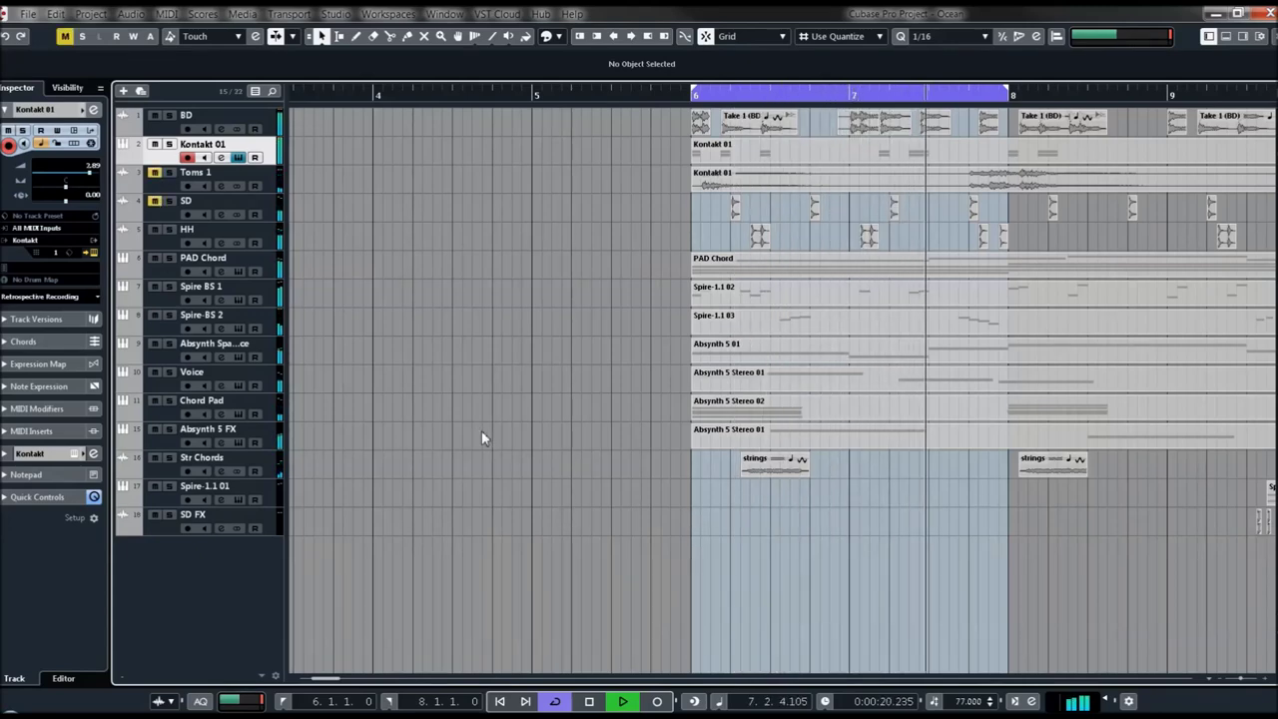
click(155, 172)
click(155, 200)
click(155, 171)
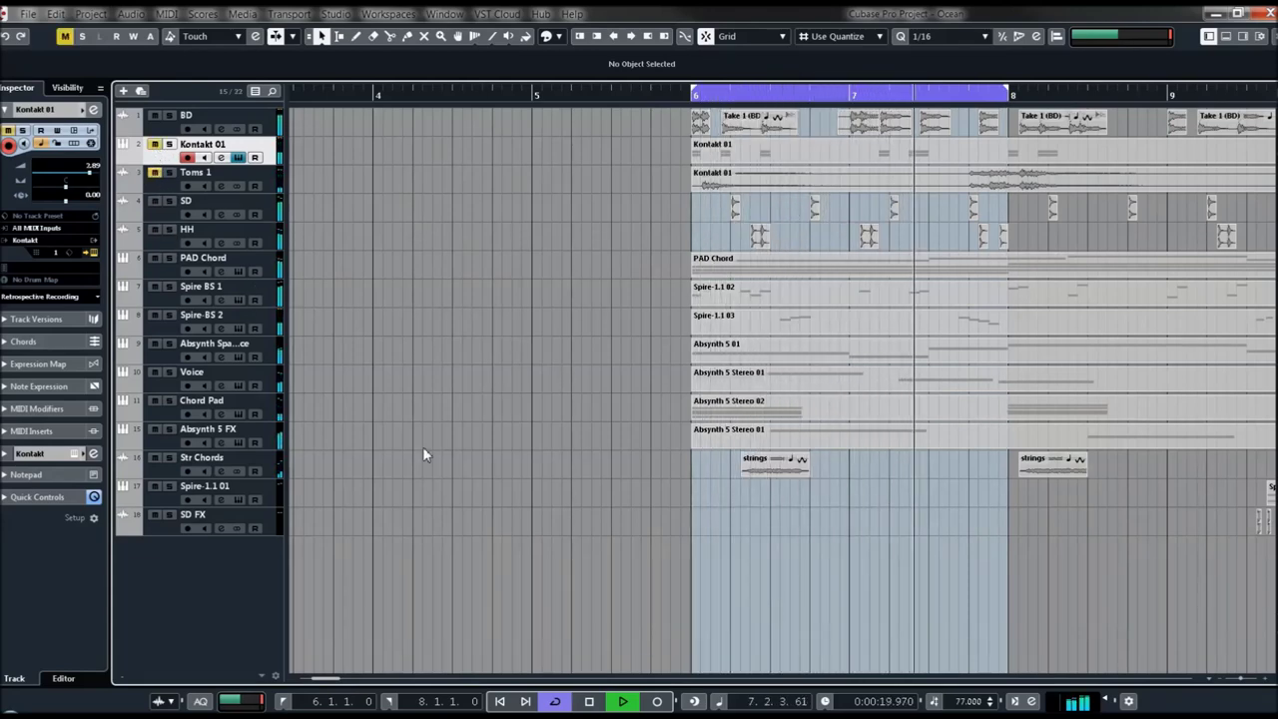
Extend the loop range to span bars 6 to 10, listen to the passage and stop playback.
drag(328, 685, 386, 557)
drag(644, 91, 956, 130)
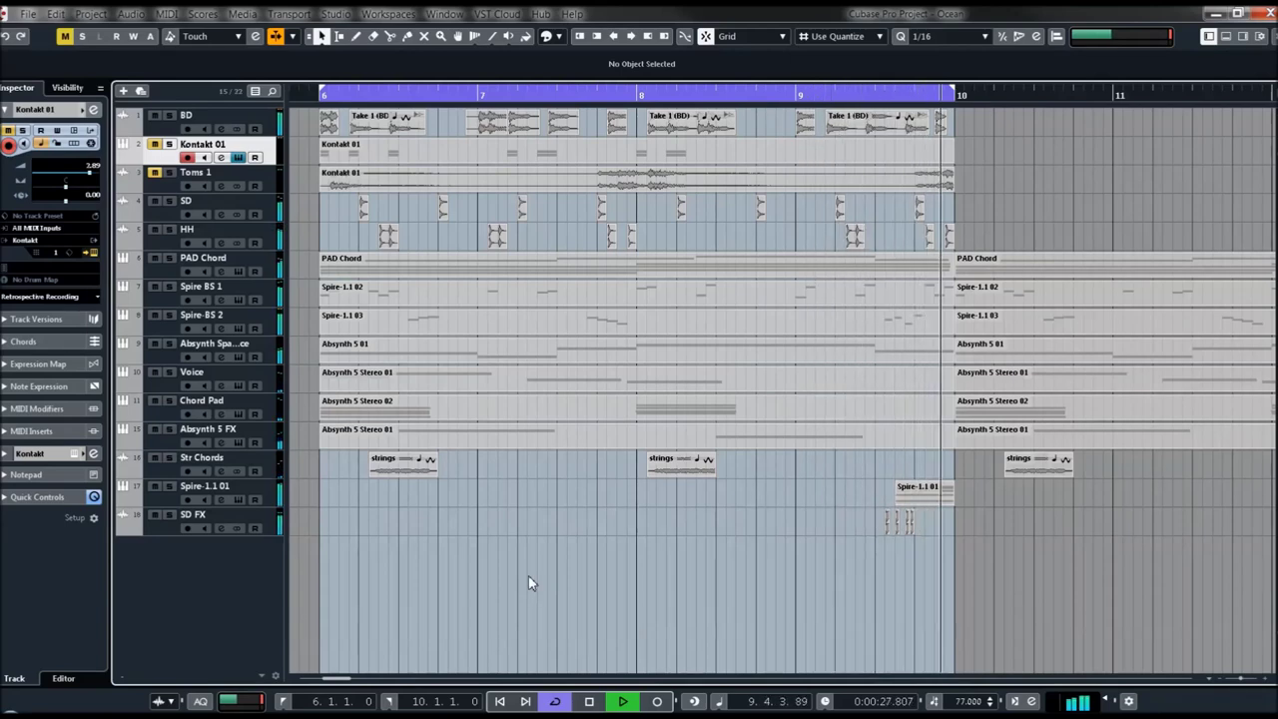
key(space)
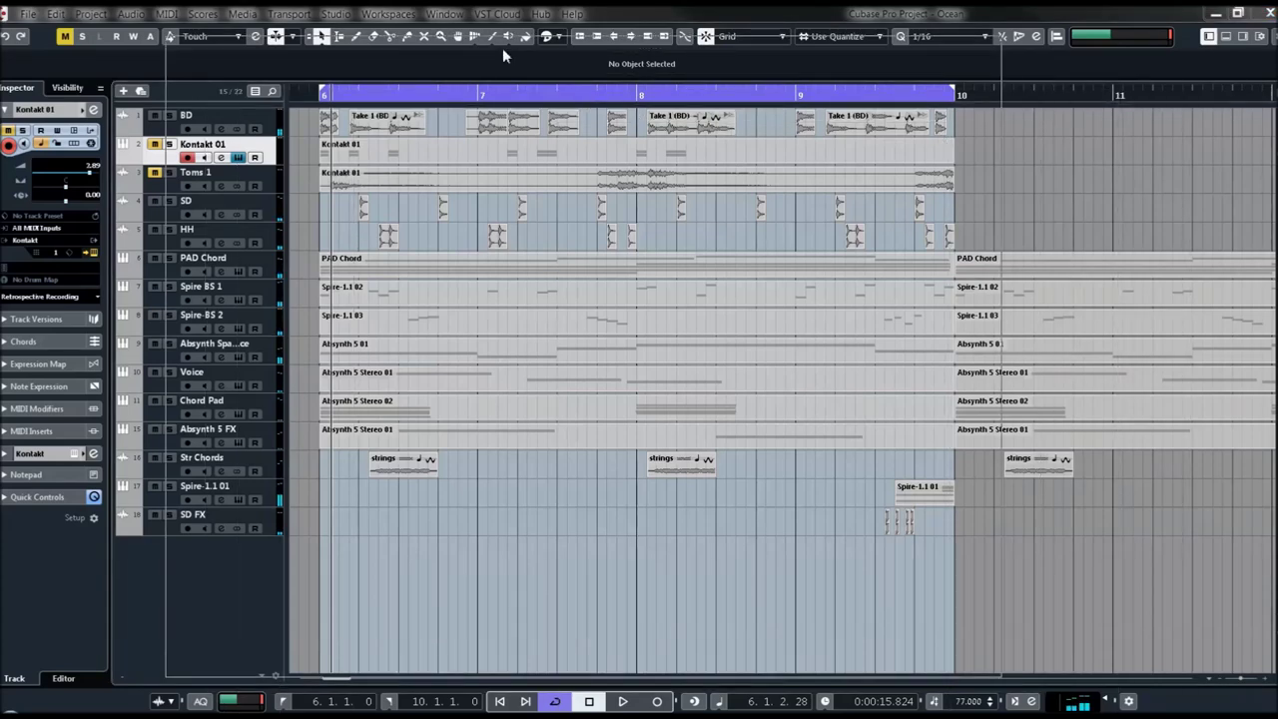
Reopen the Kontakt instrument window and unmute the Kontakt 01 and Toms 1 tracks.
key(ctrl+e)
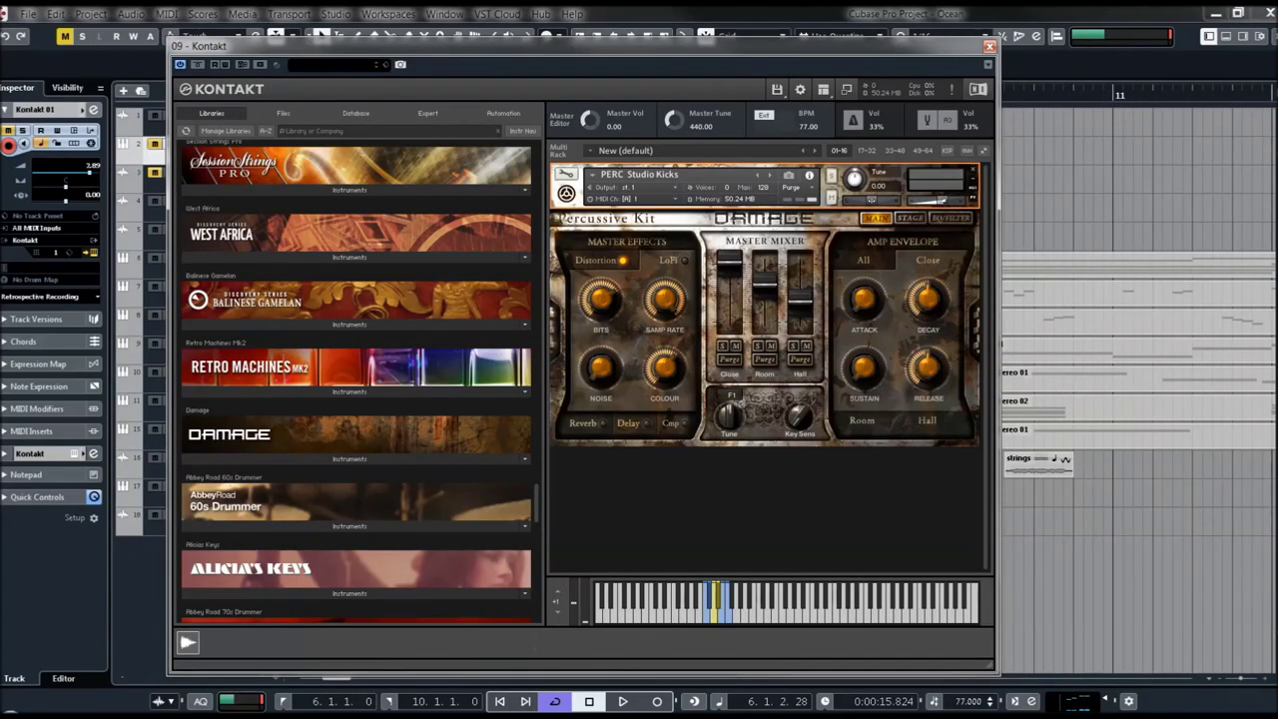
drag(293, 46, 345, 55)
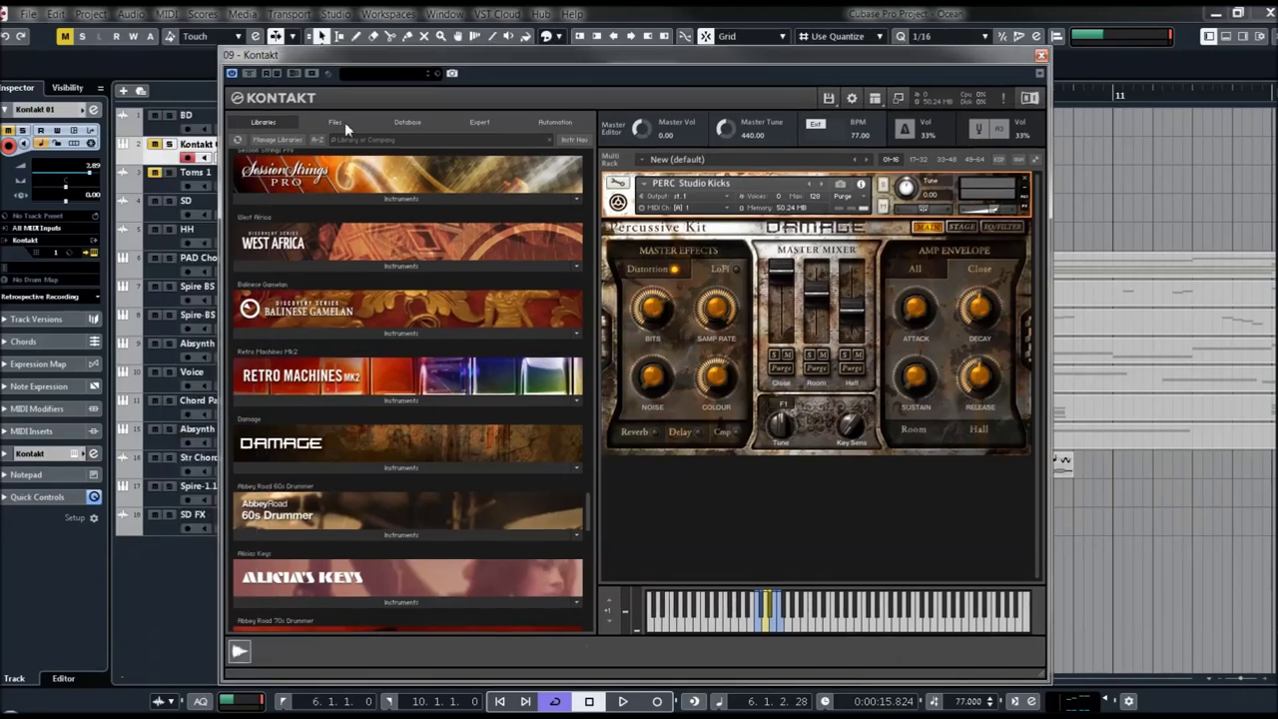
click(158, 156)
click(156, 179)
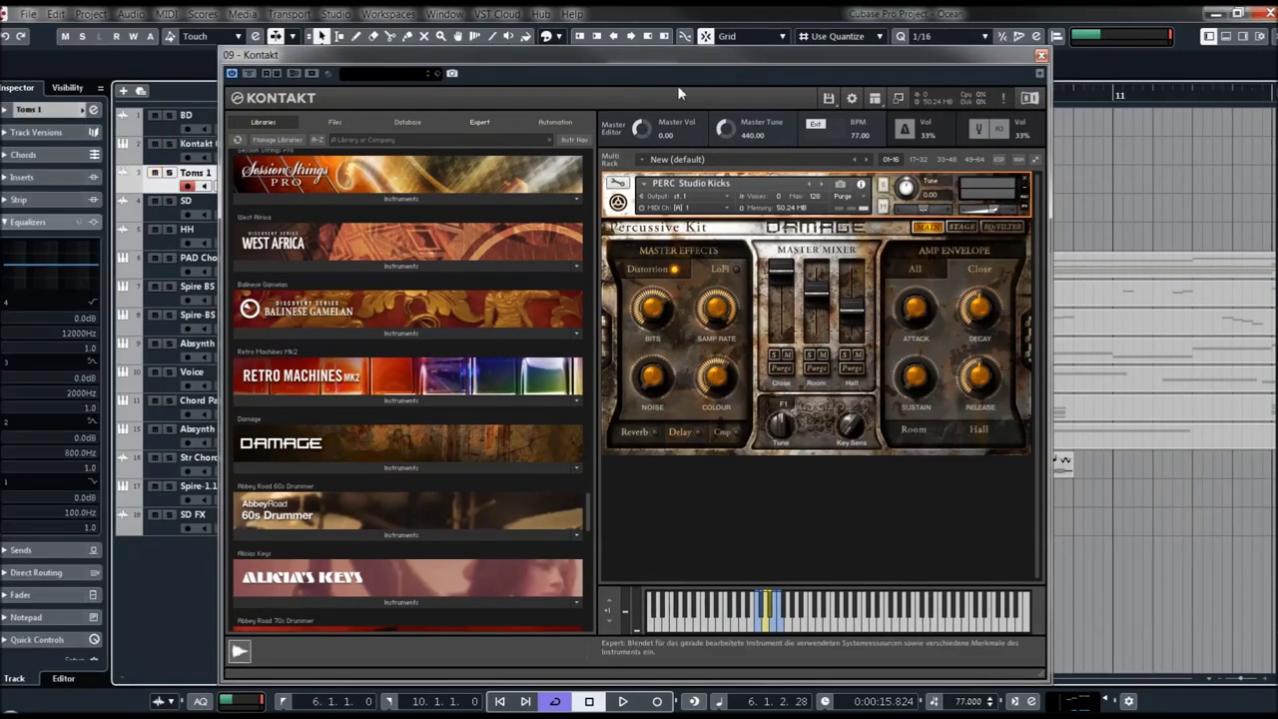
Move the Kontakt window below the drum tracks and play BD and SD alone in solo.
drag(725, 60, 806, 211)
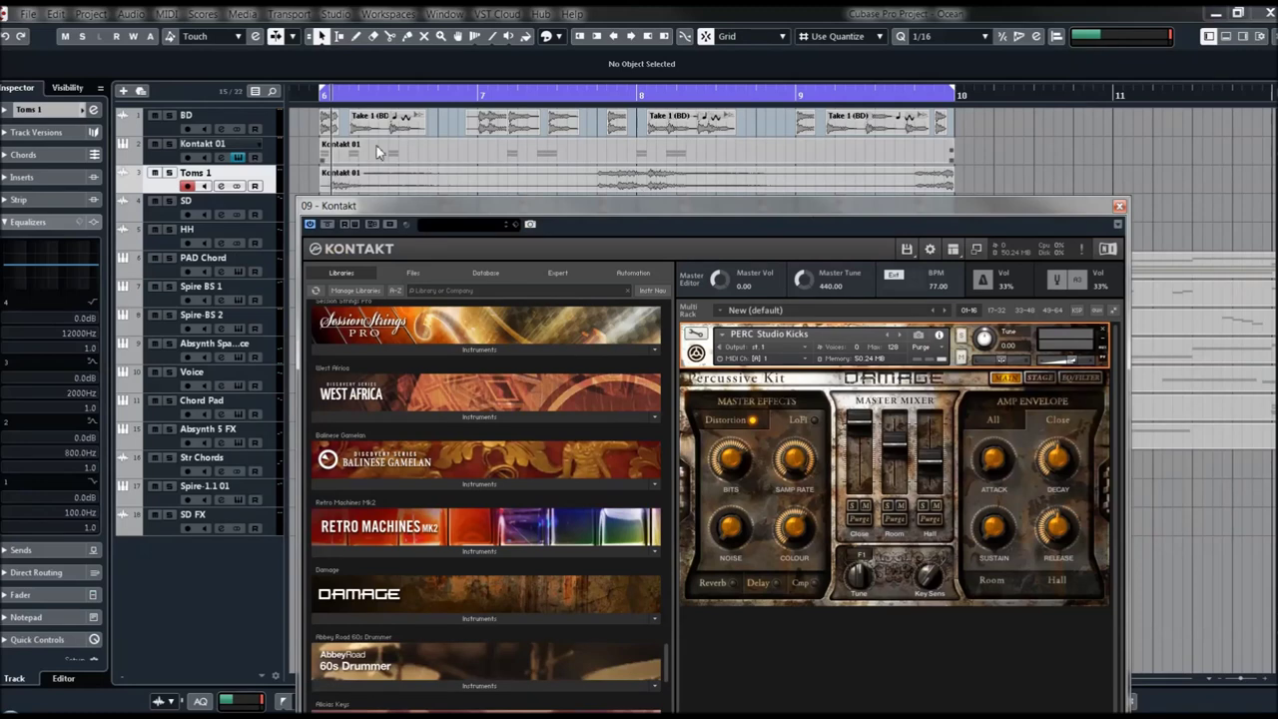
click(231, 117)
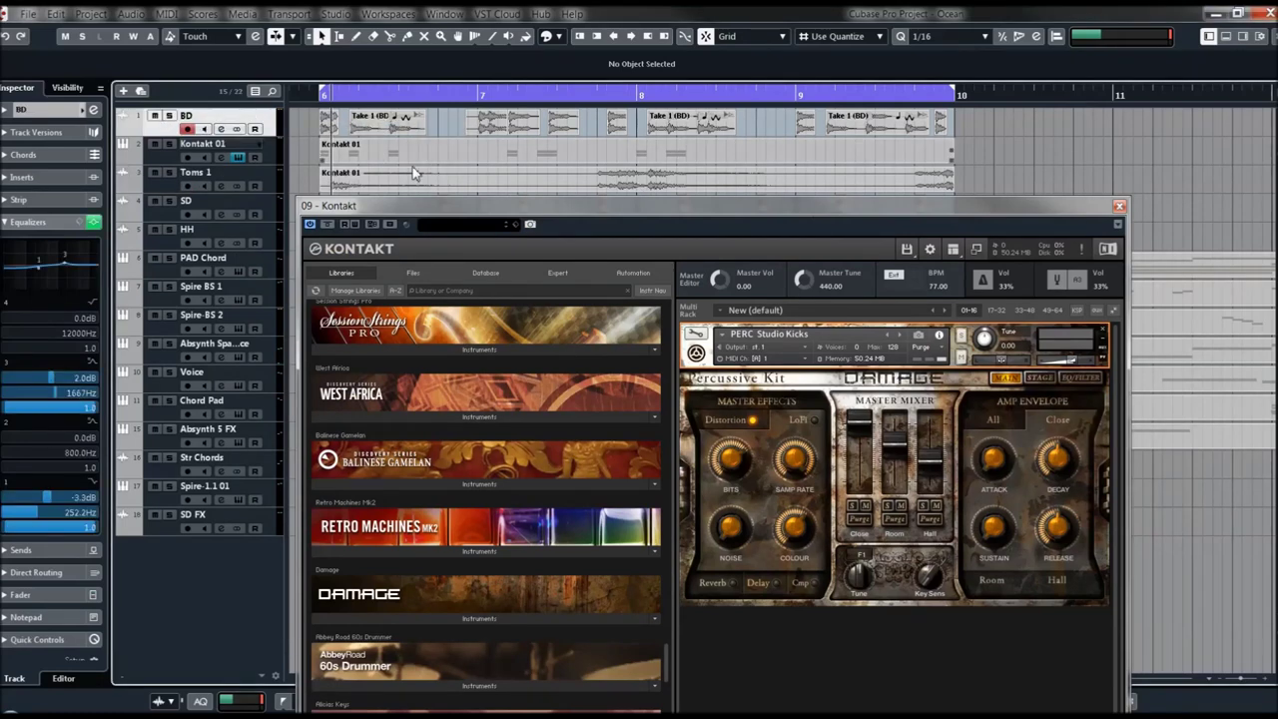
drag(593, 209, 581, 259)
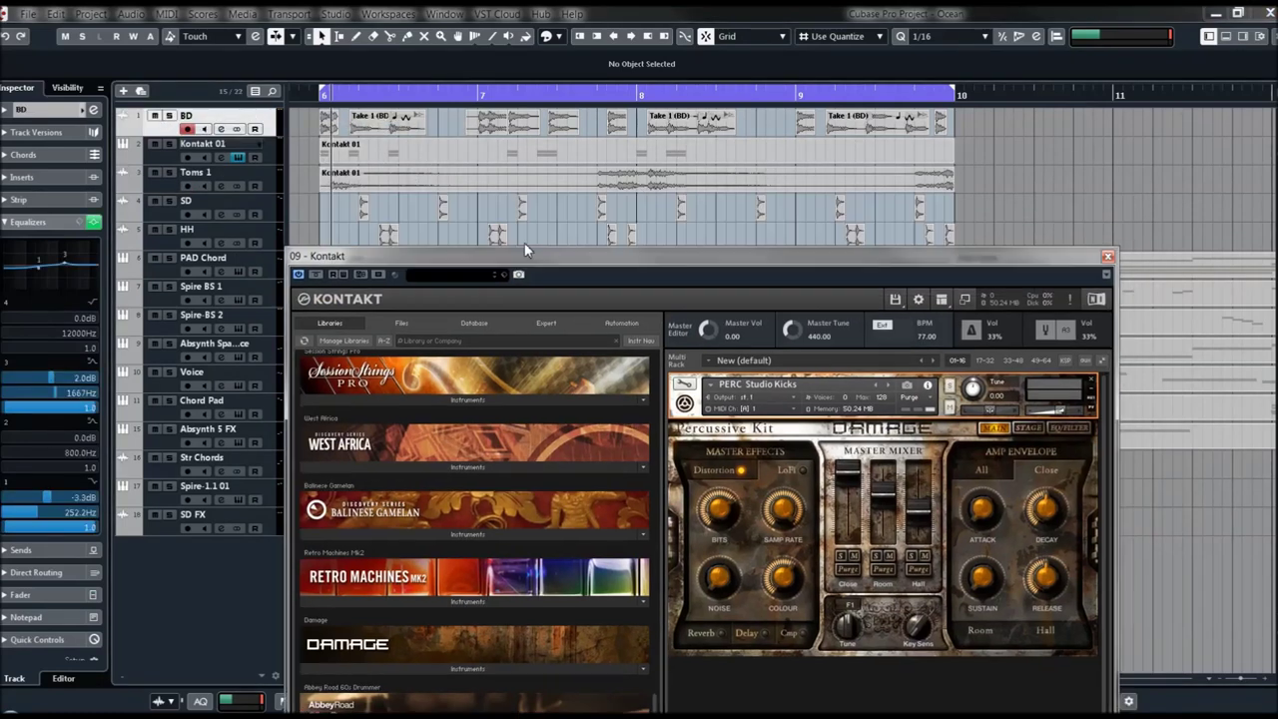
click(170, 115)
click(170, 144)
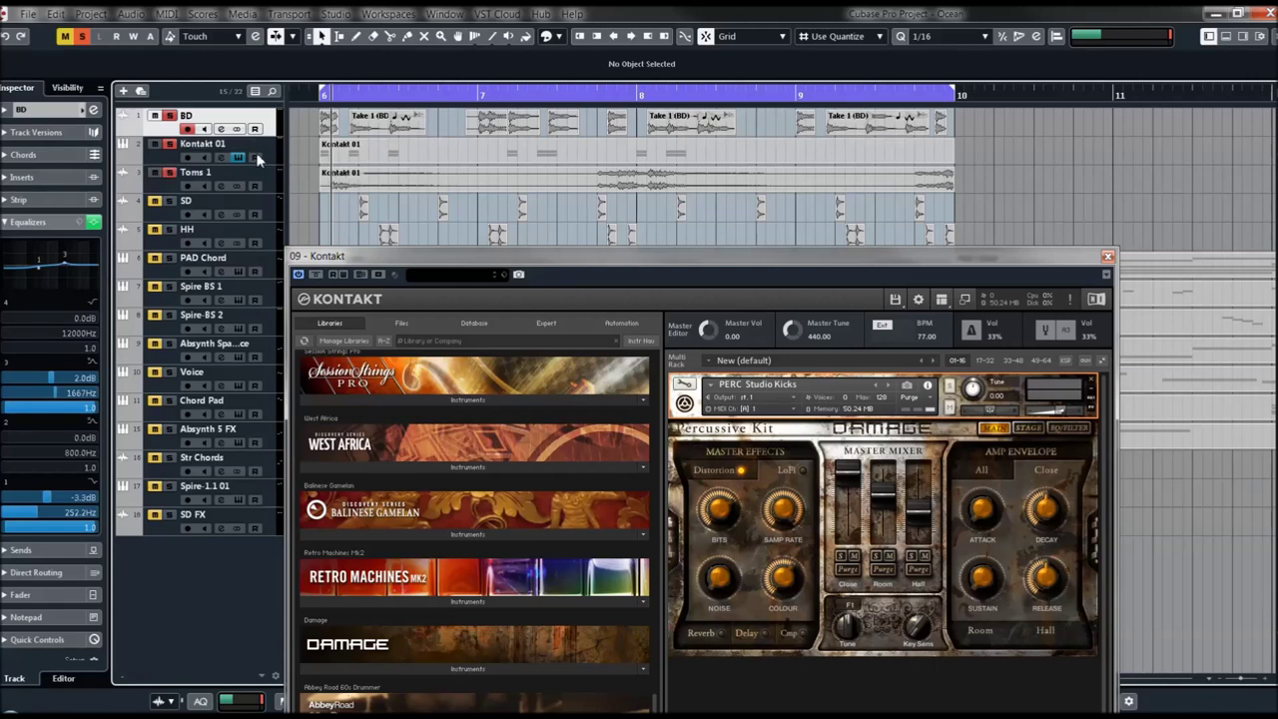
drag(157, 150, 157, 175)
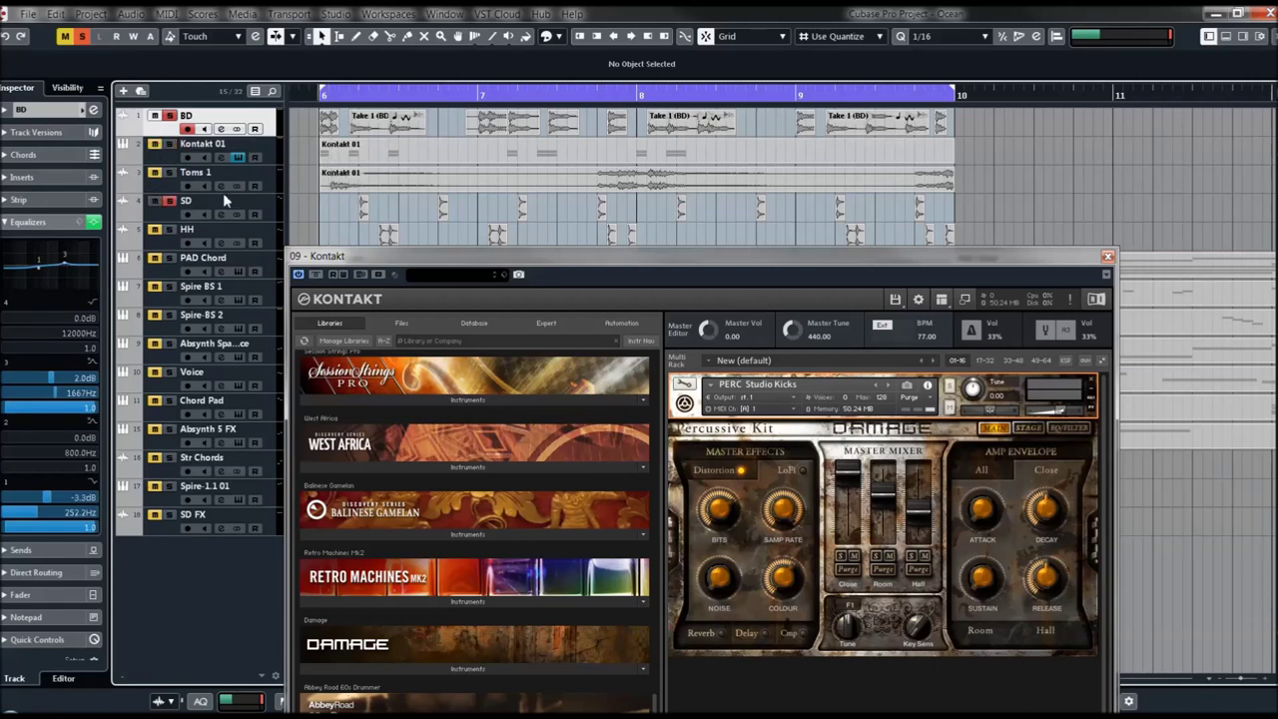
key(space)
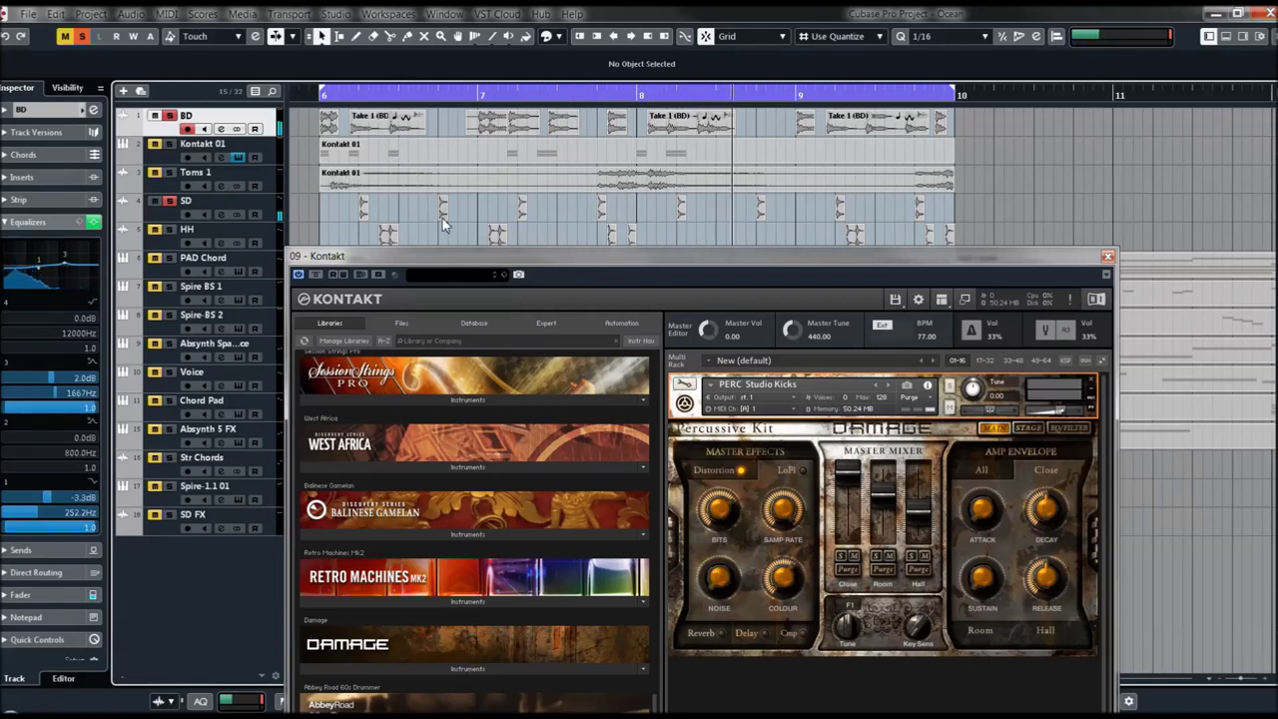
Add Kontakt 01 and Toms 1 to the soloed tracks and move the Kontakt window further down.
click(156, 146)
click(168, 171)
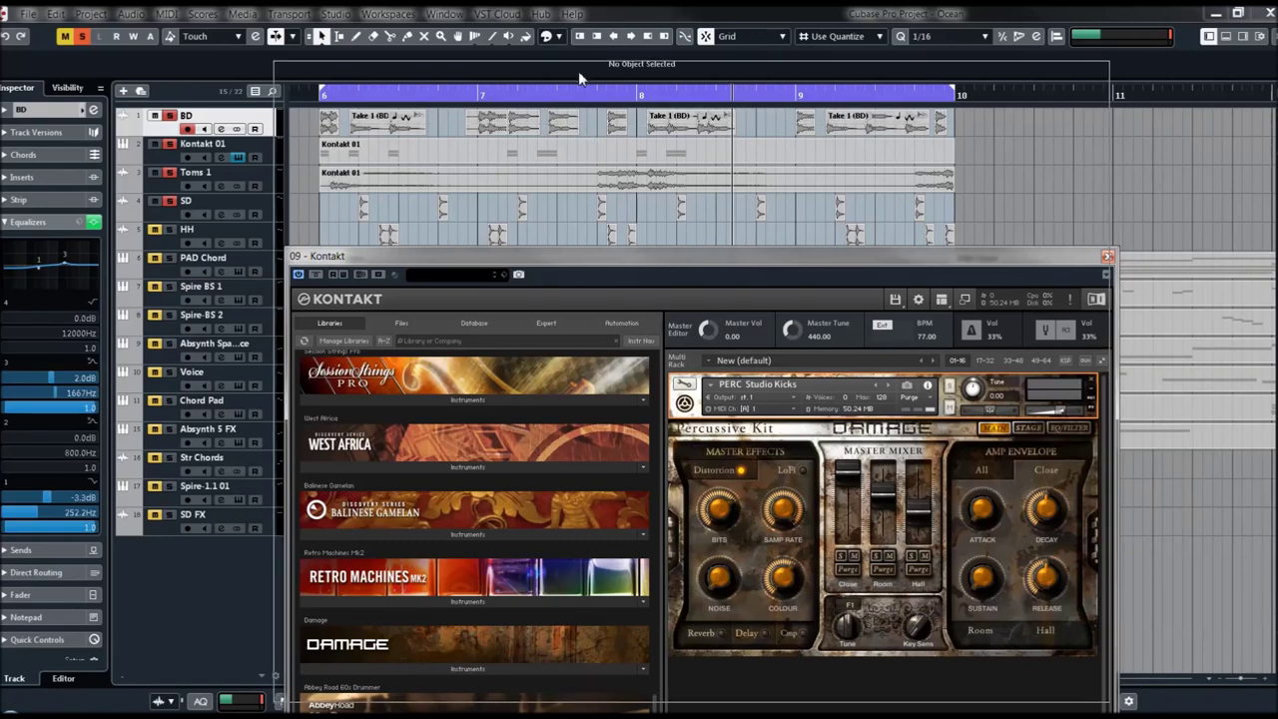
drag(580, 78, 543, 374)
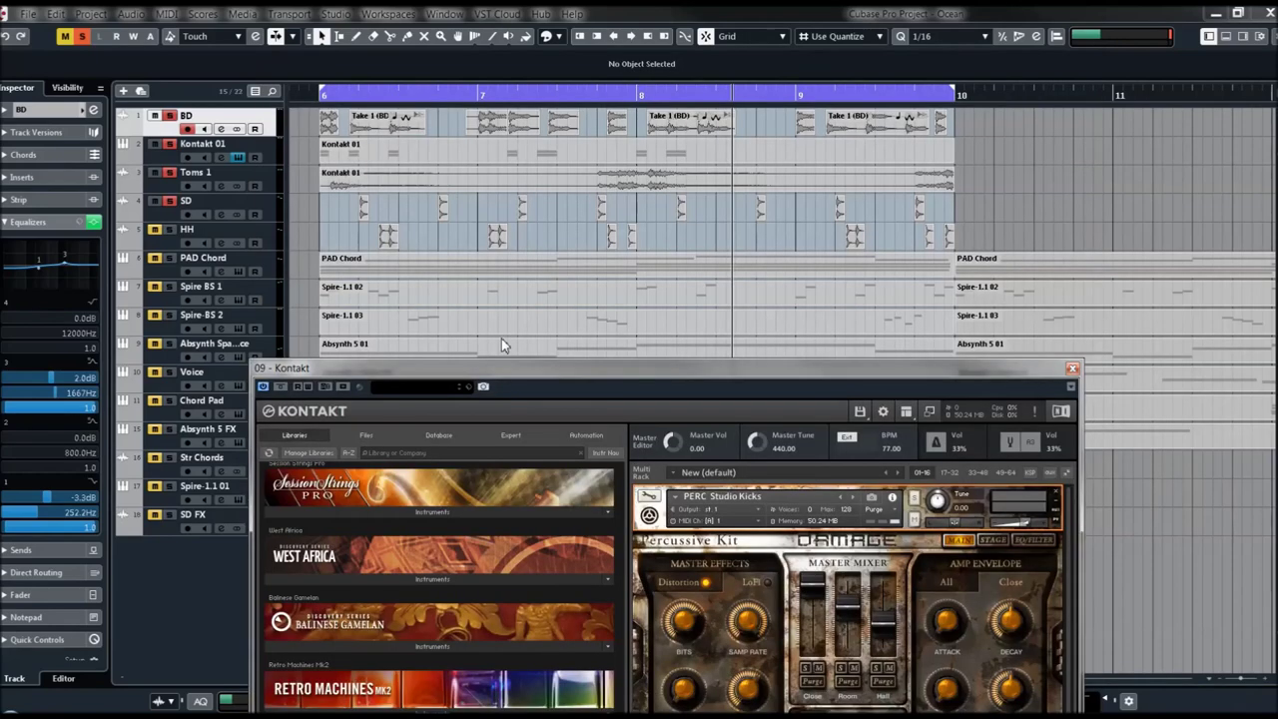
Reduce the solo selection to BD and Kontakt 01, and play them with the Damage kit in full view.
click(157, 184)
click(157, 205)
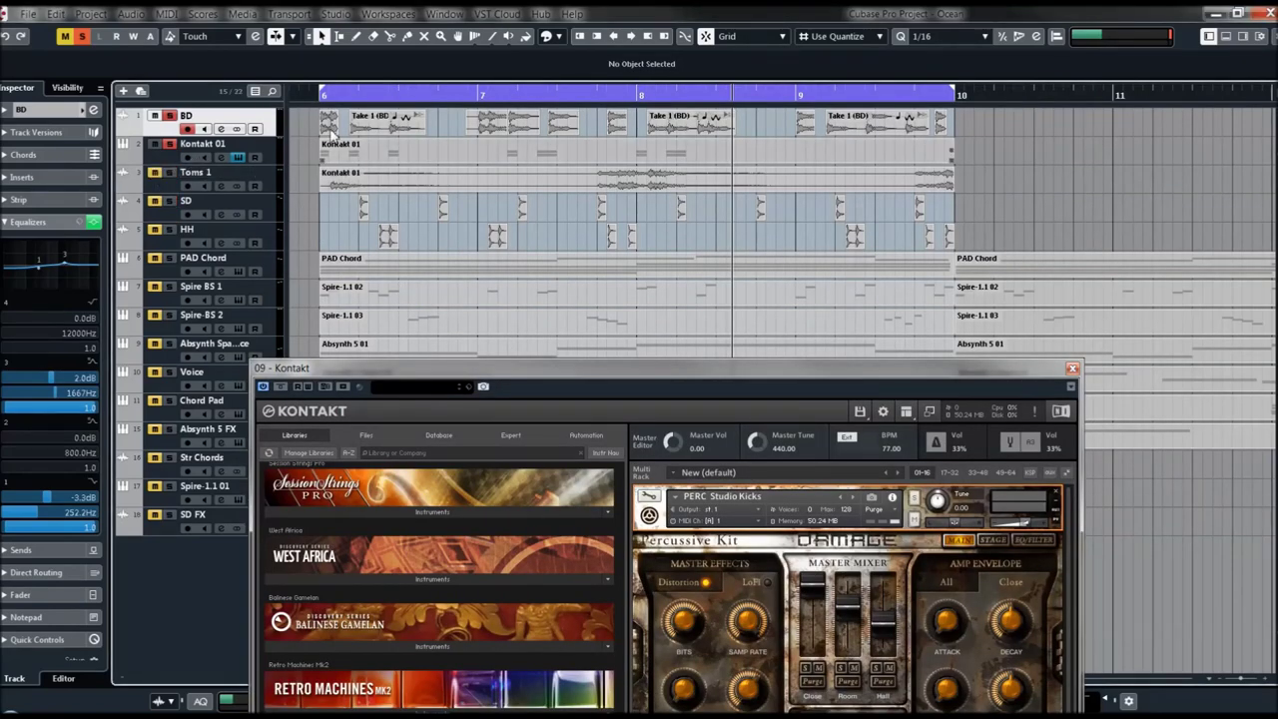
click(192, 148)
key(space)
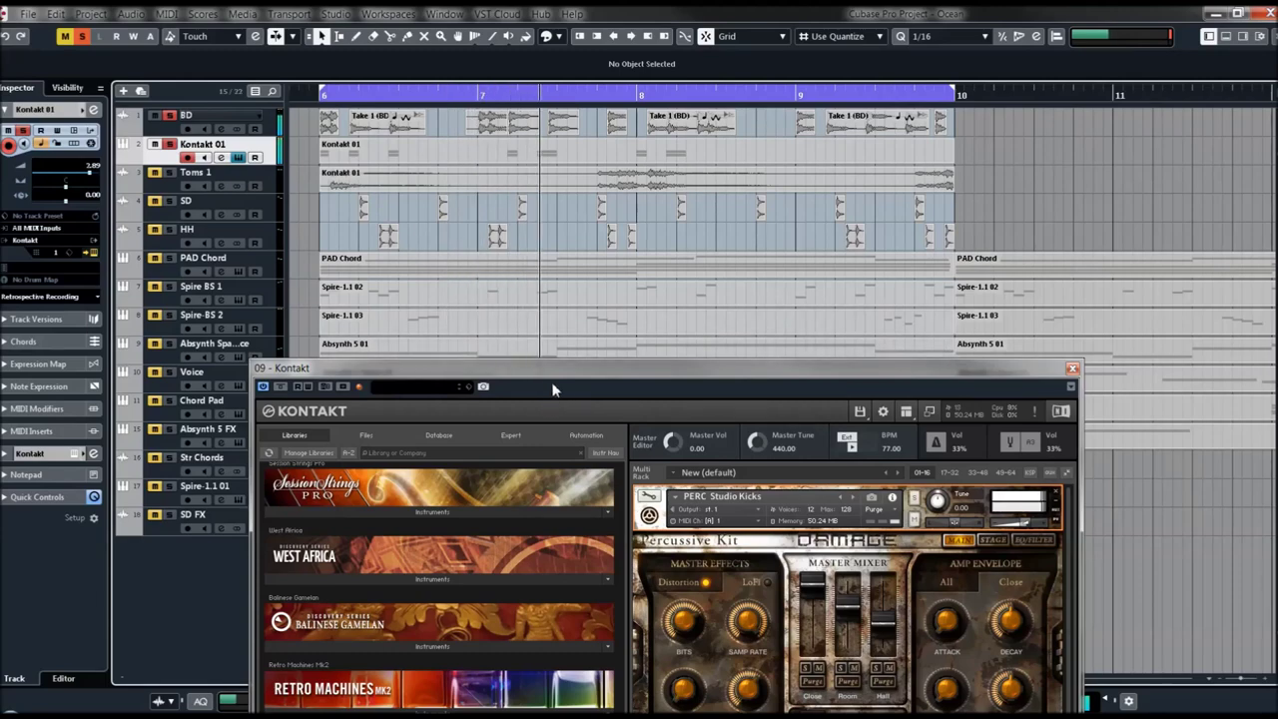
drag(551, 367, 555, 61)
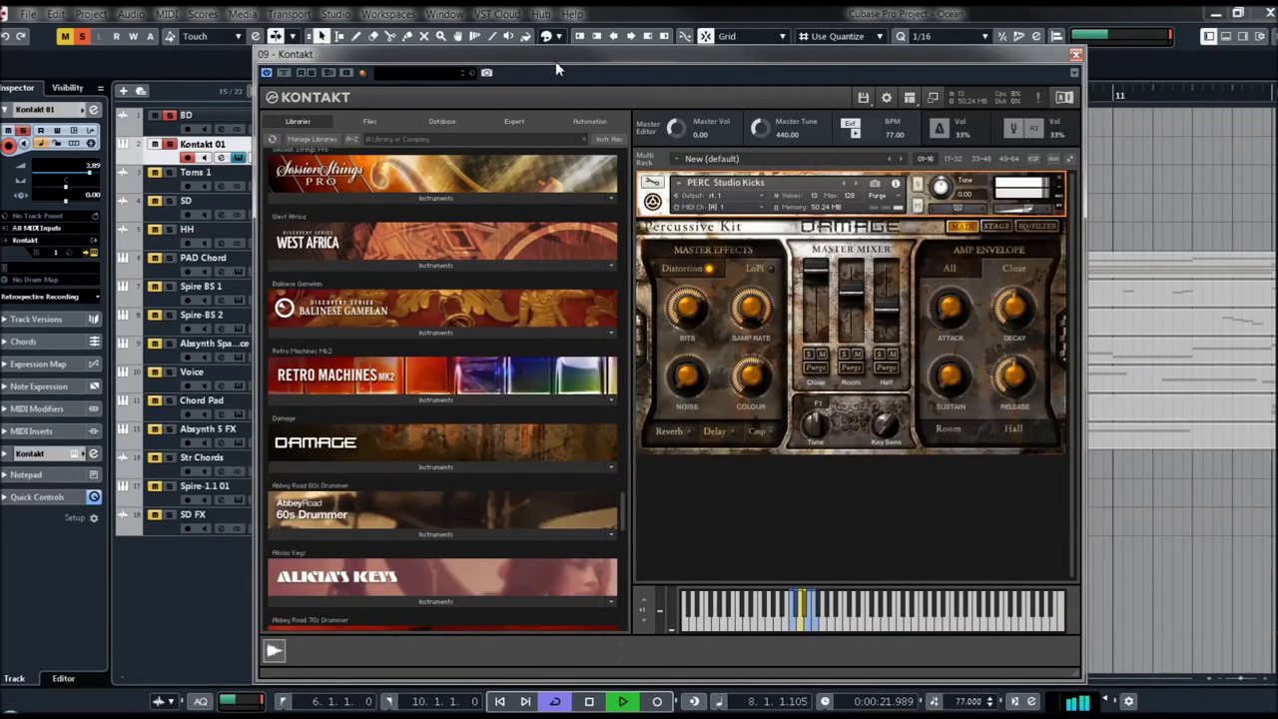
click(154, 118)
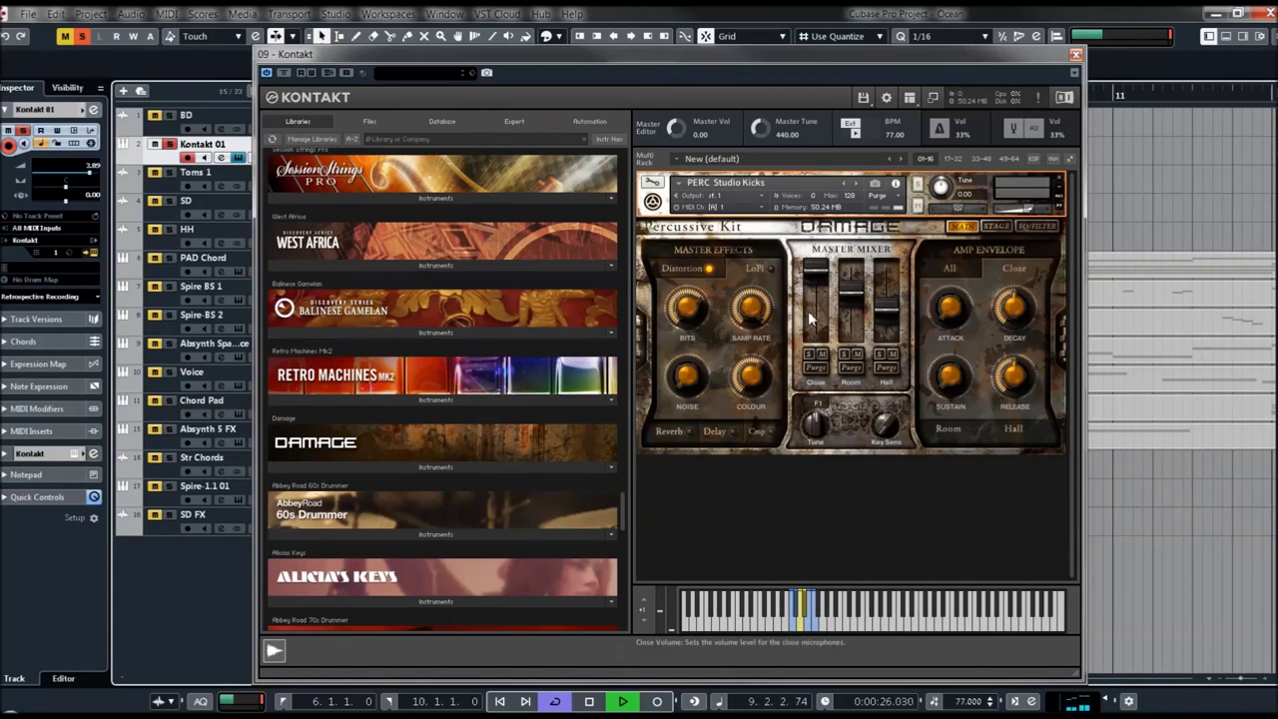
Shorten the loop range to bar 6 only, ending at bar 7, and bring the full Kontakt window back into view.
drag(766, 60, 769, 310)
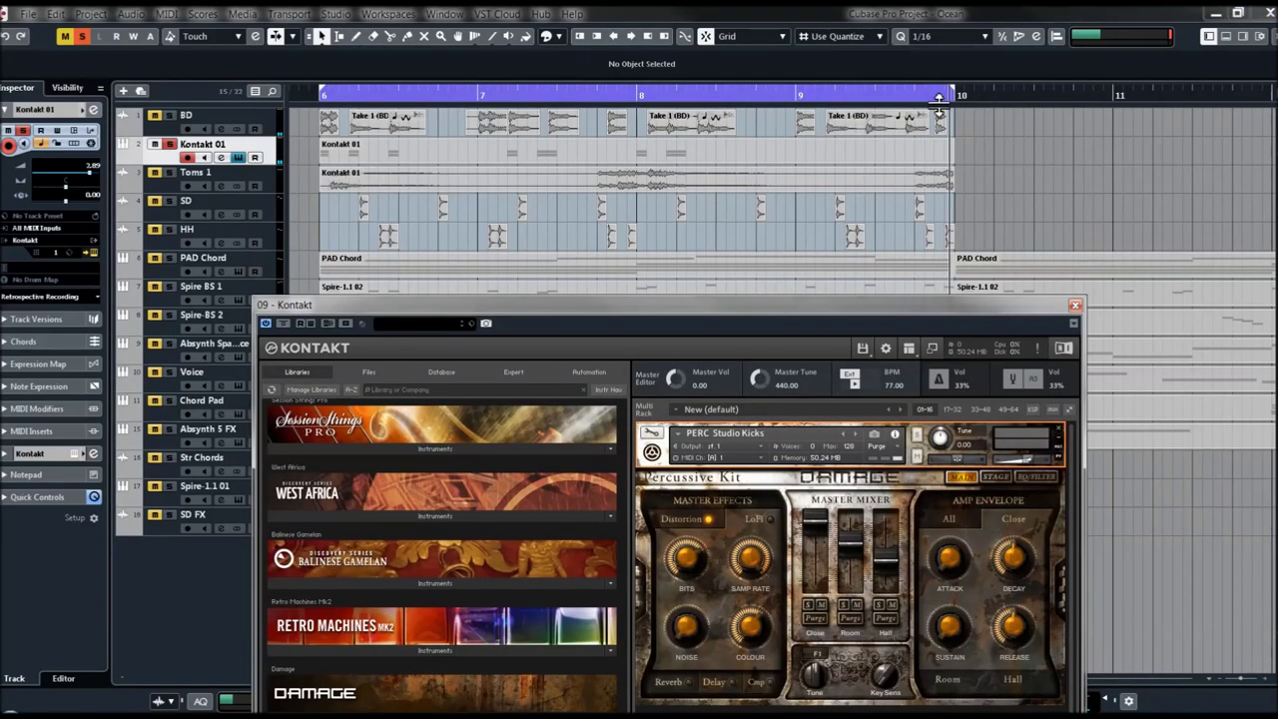
drag(954, 92, 479, 115)
drag(777, 305, 817, 33)
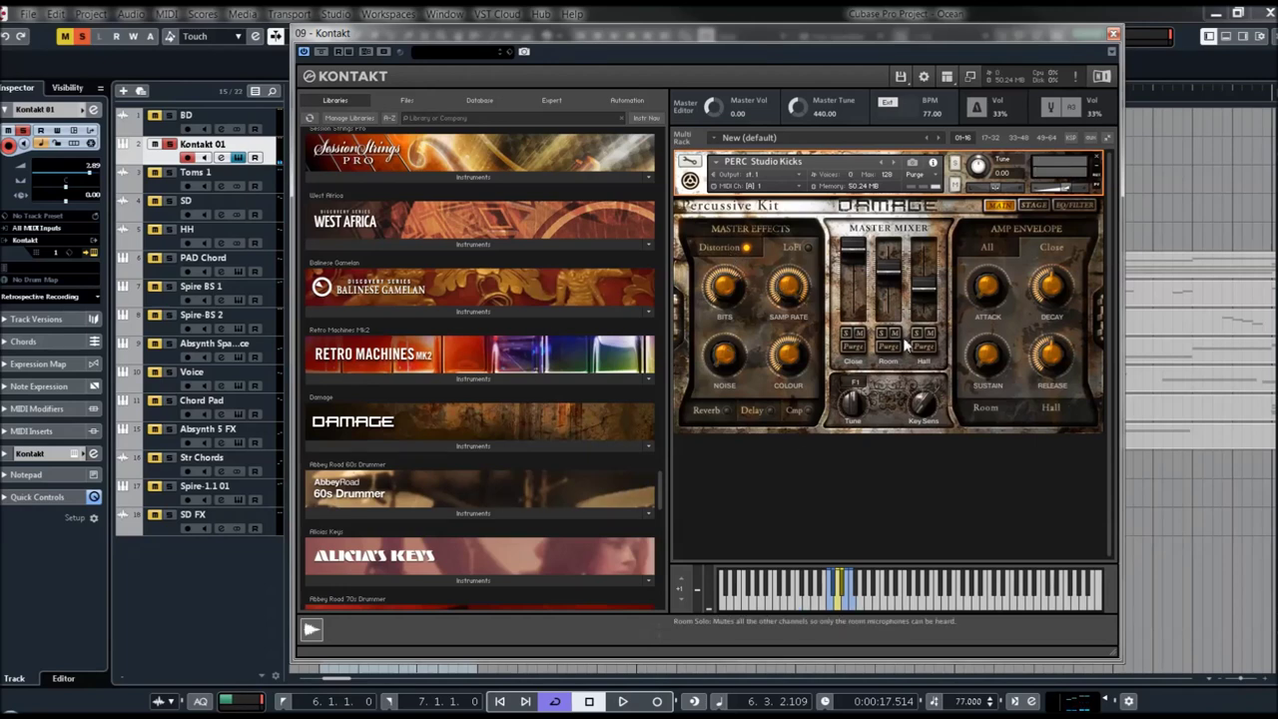
Audition Bass Drum 3 at several stage positions during playback and place it at the middle close center.
click(1038, 206)
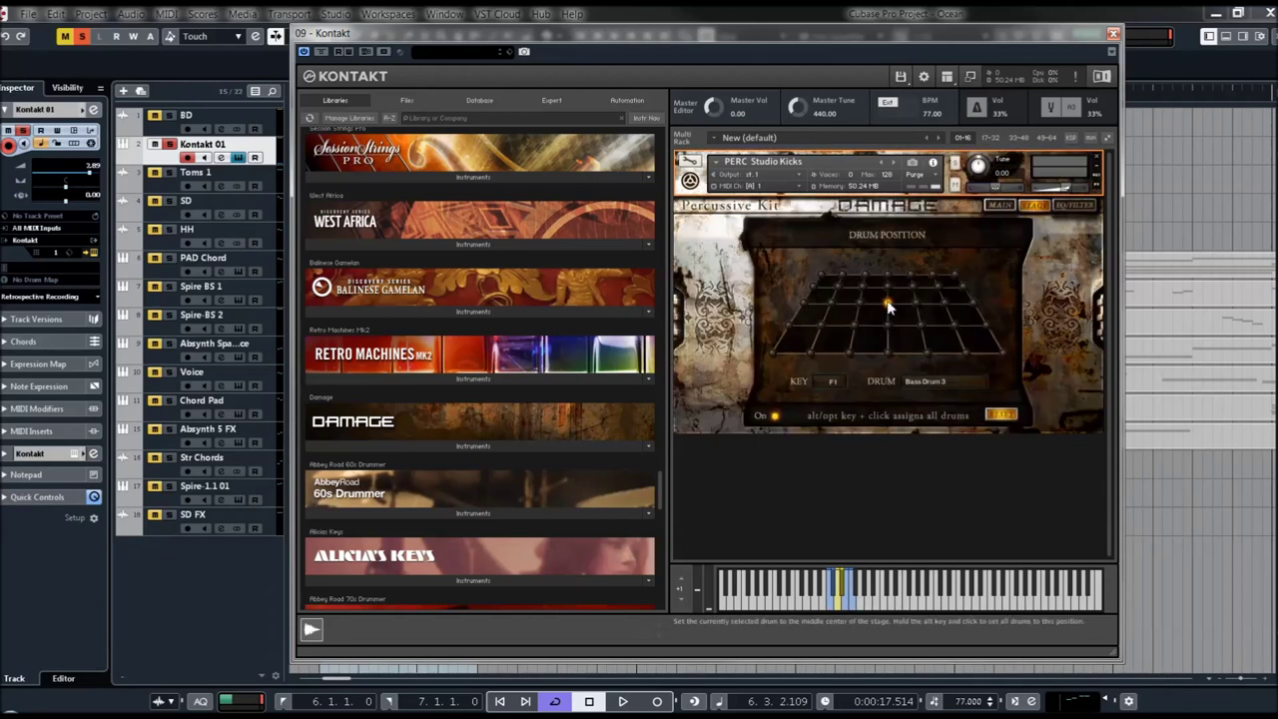
key(space)
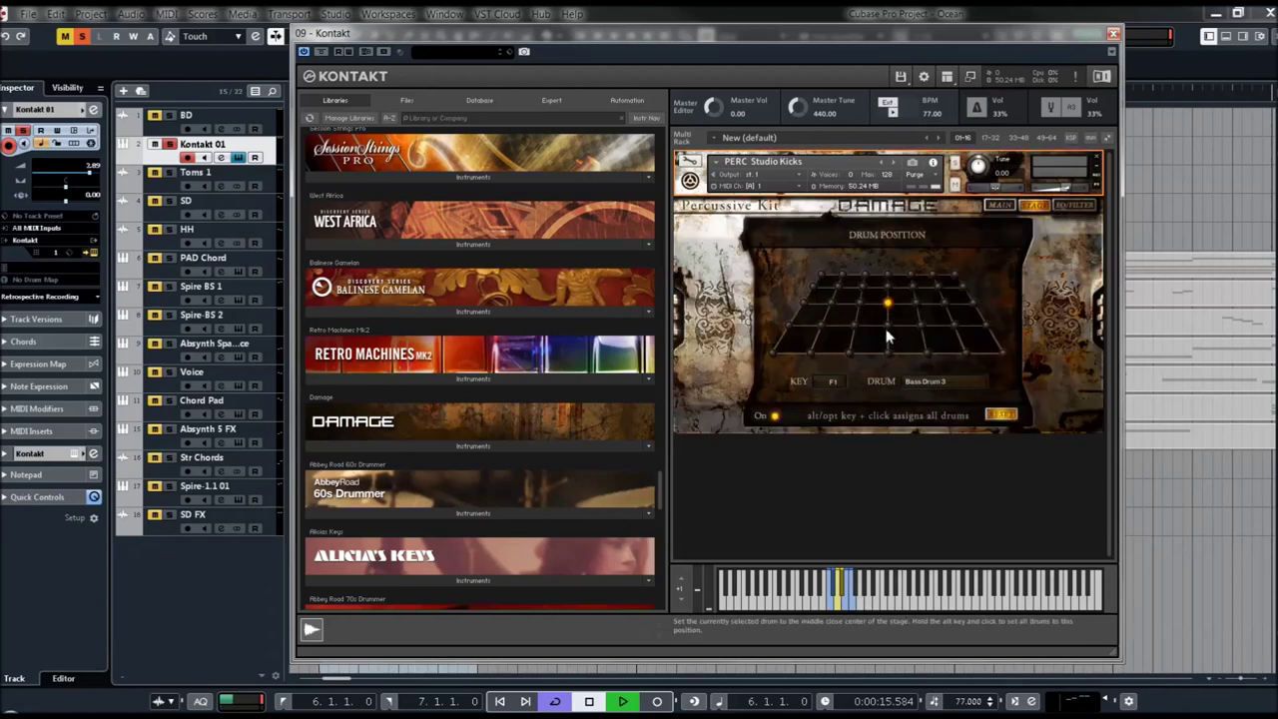
click(888, 275)
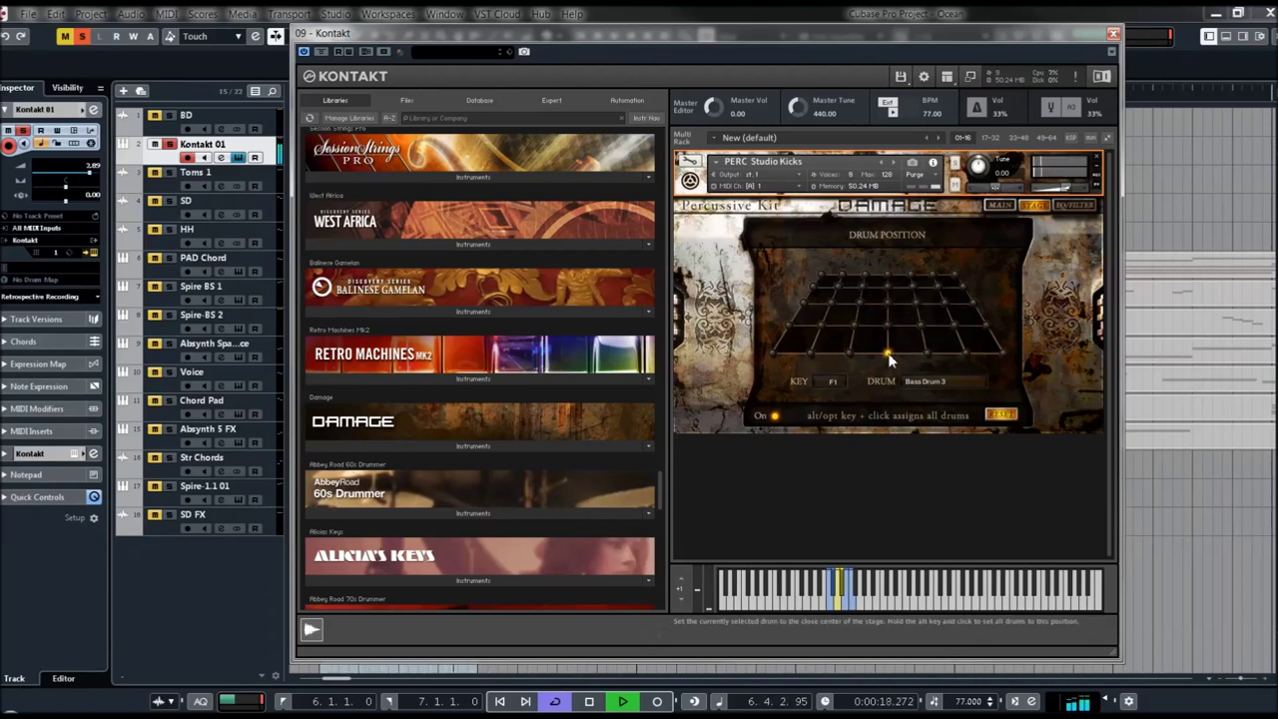
click(773, 354)
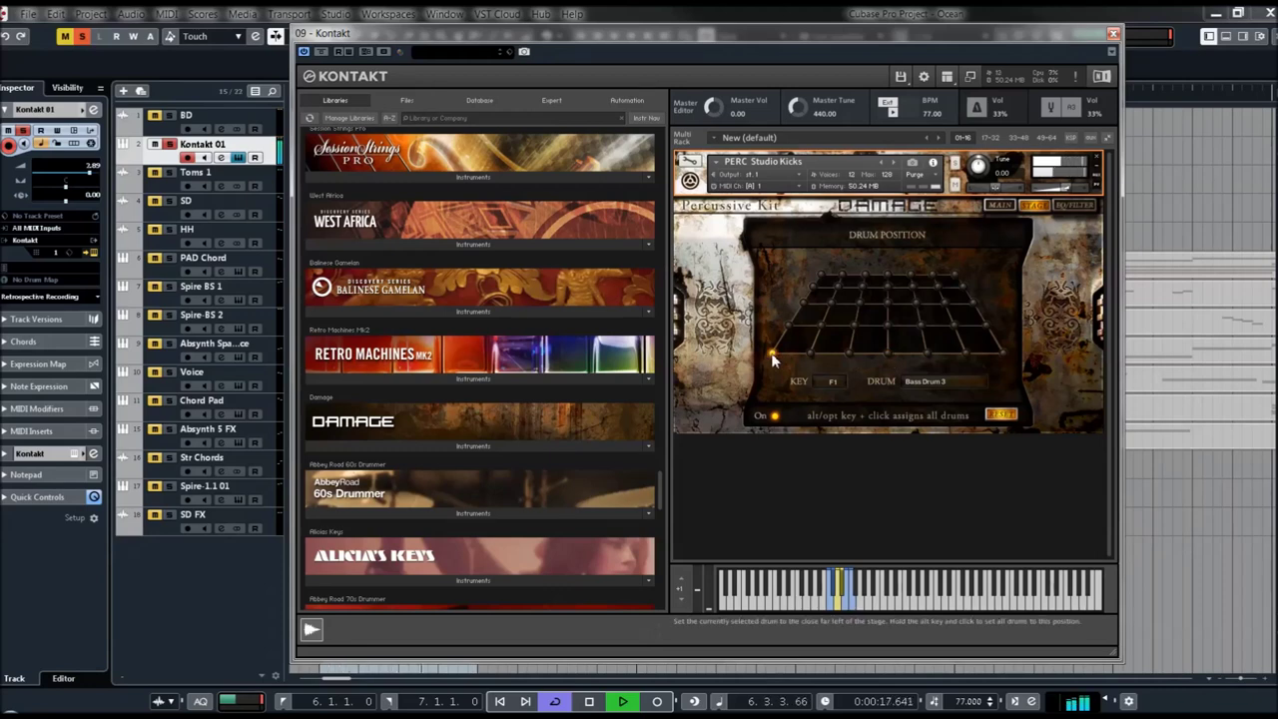
click(886, 324)
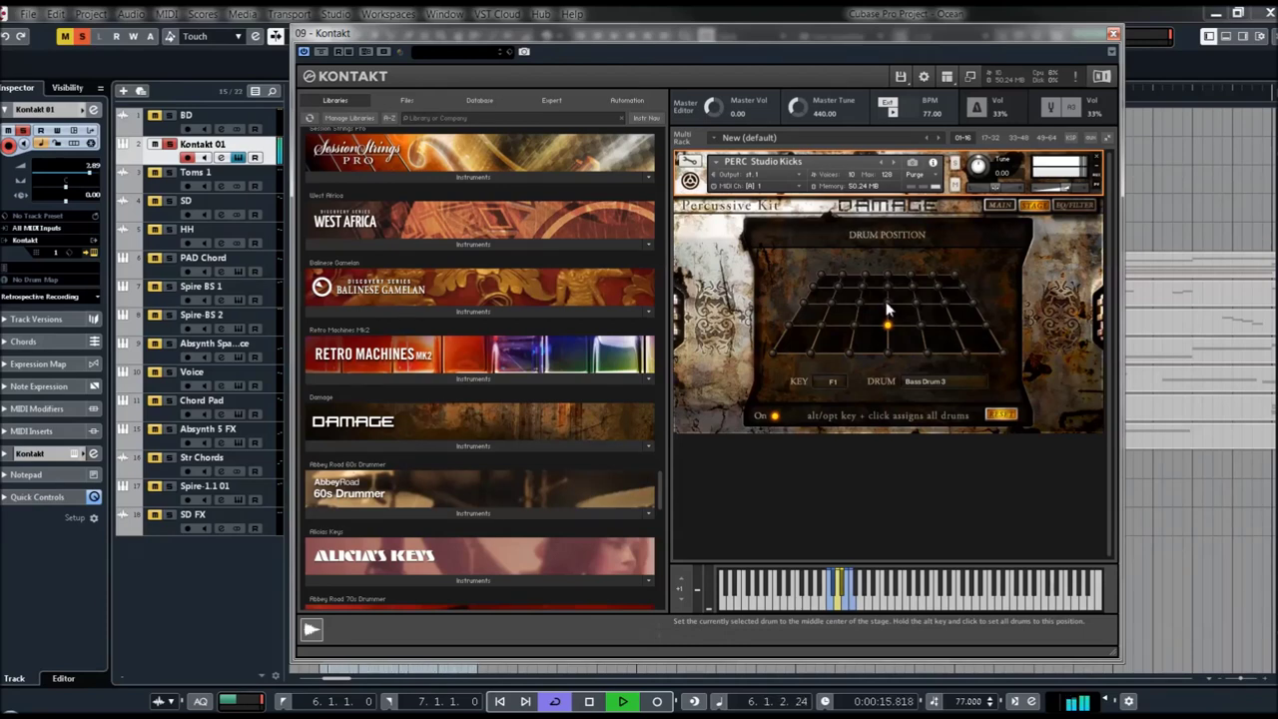
click(885, 326)
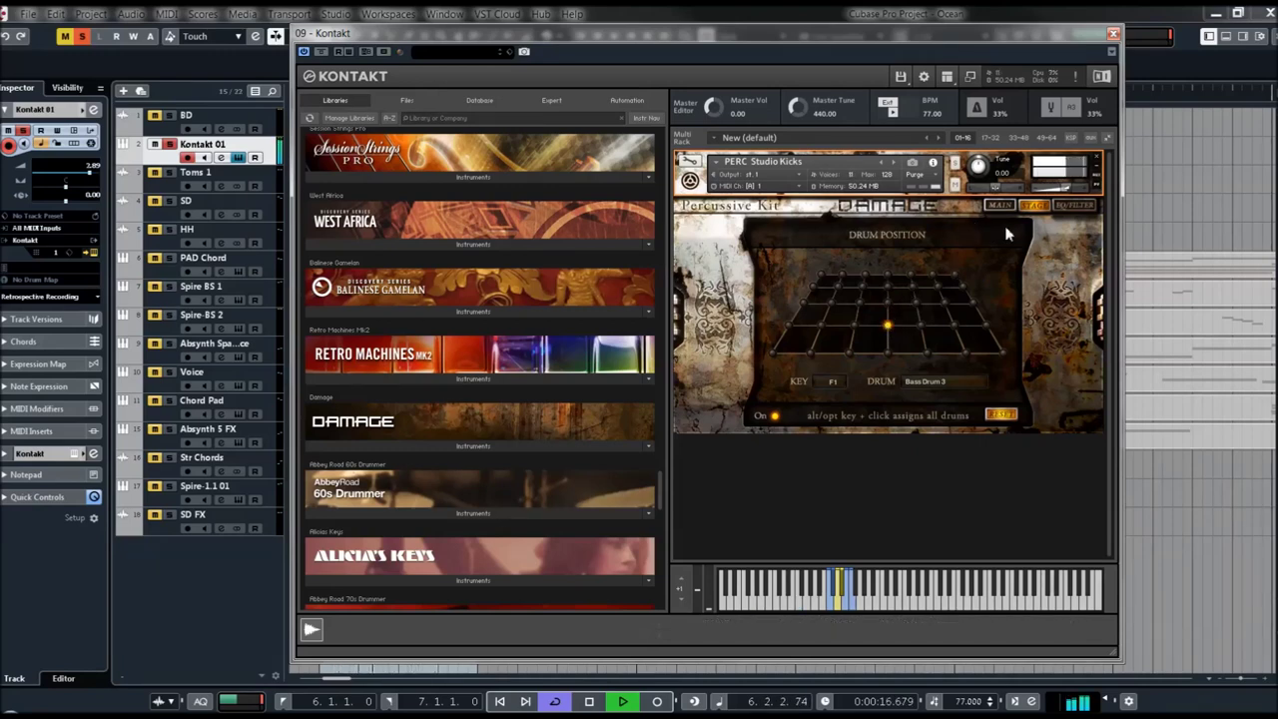
Show the Damage kit's equalizer and filter page and try the drum and master EQ switches during playback.
click(1072, 205)
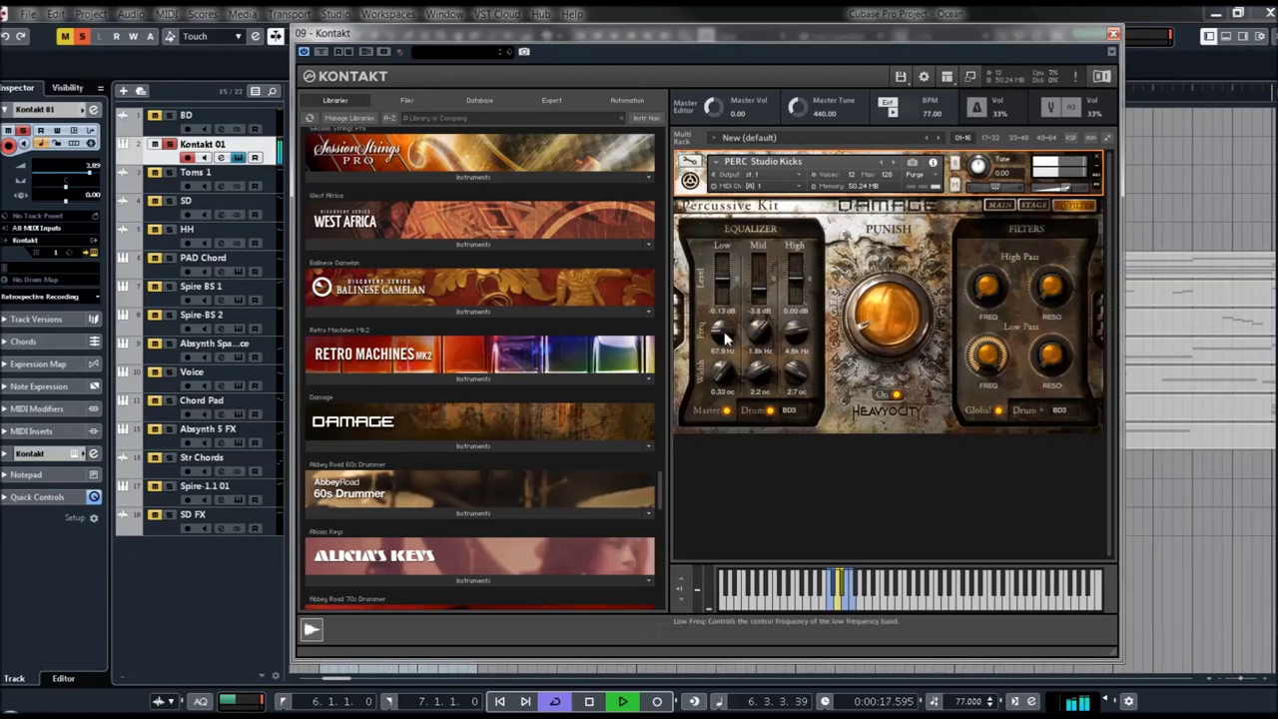
click(770, 411)
click(728, 409)
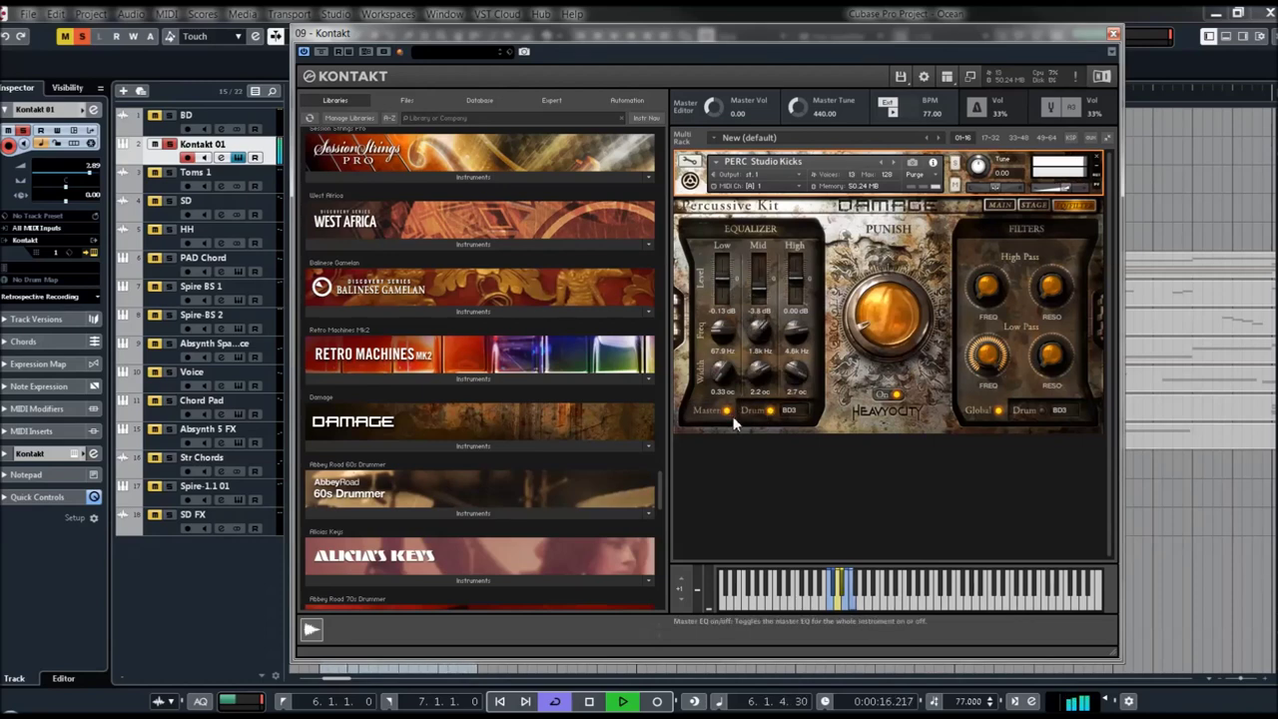
Switch the filters from Global to Drum for BD3, try a high-pass frequency of about 23 Hz, and turn the drum filter off.
click(998, 411)
click(1041, 411)
drag(987, 287, 979, 257)
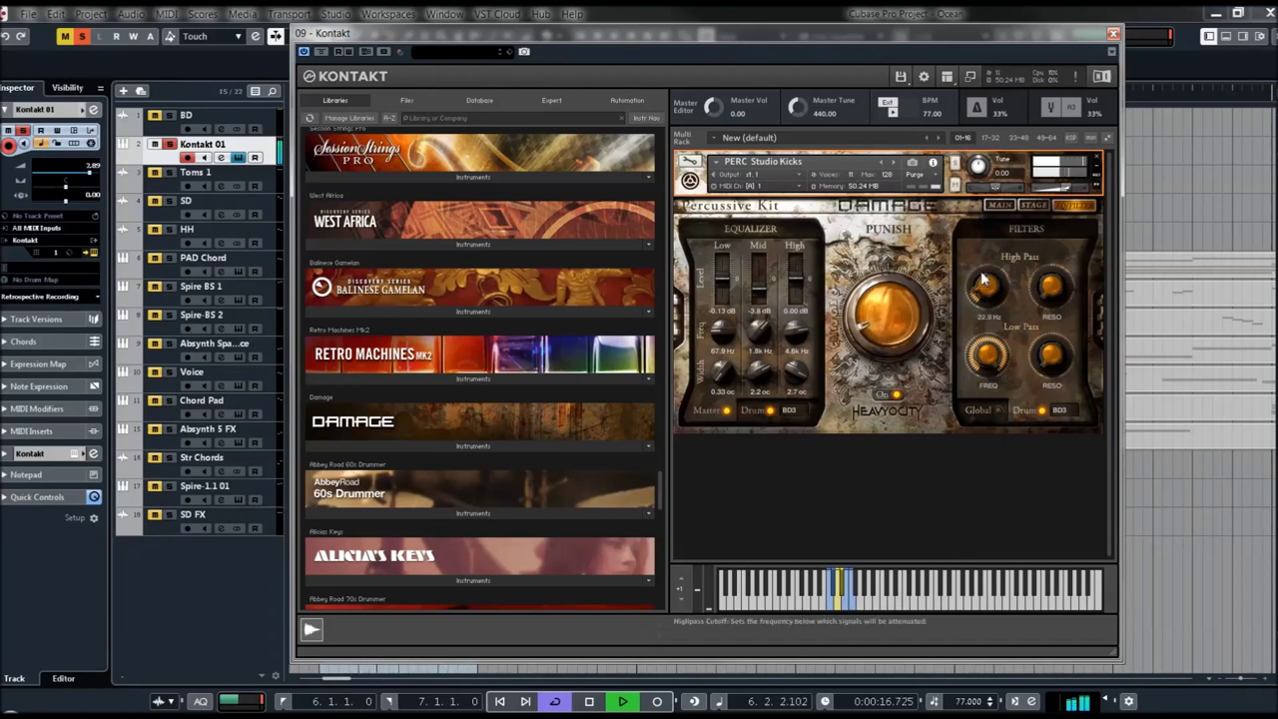
click(1041, 416)
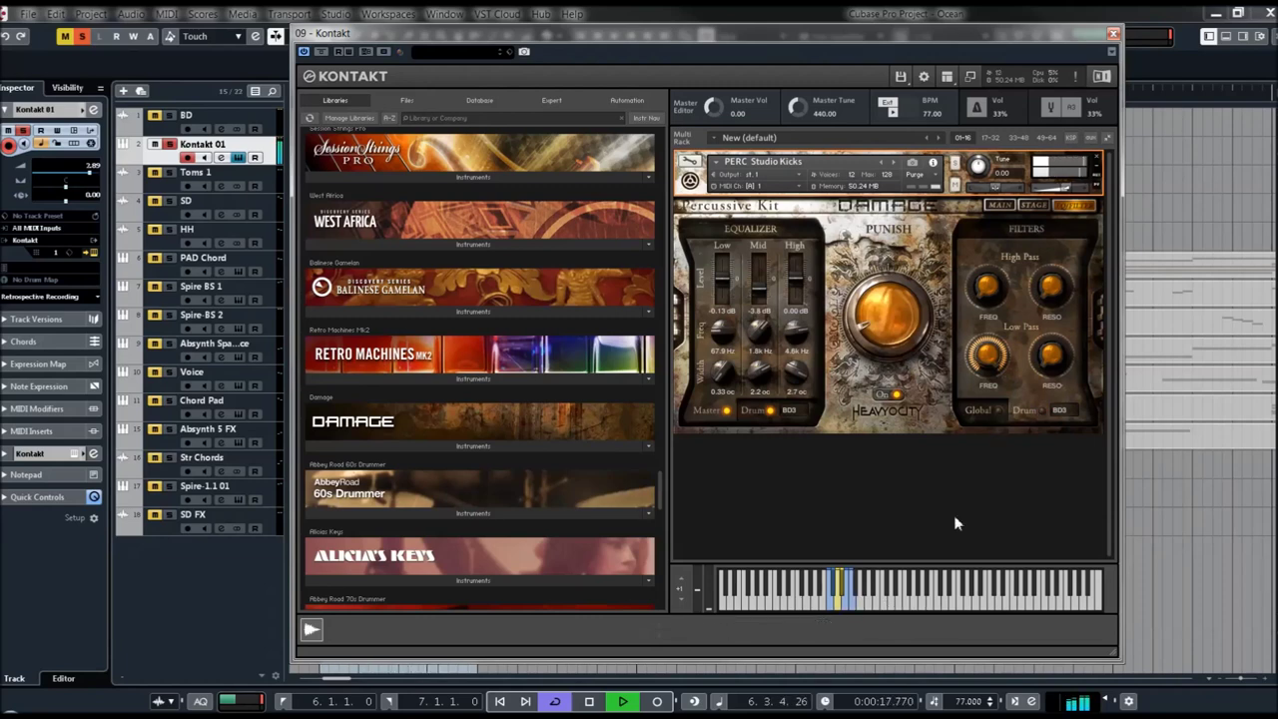
Set the high-pass frequency to about 15.8 Hz, then stop playback and close the Kontakt window.
drag(991, 305, 967, 323)
key(space)
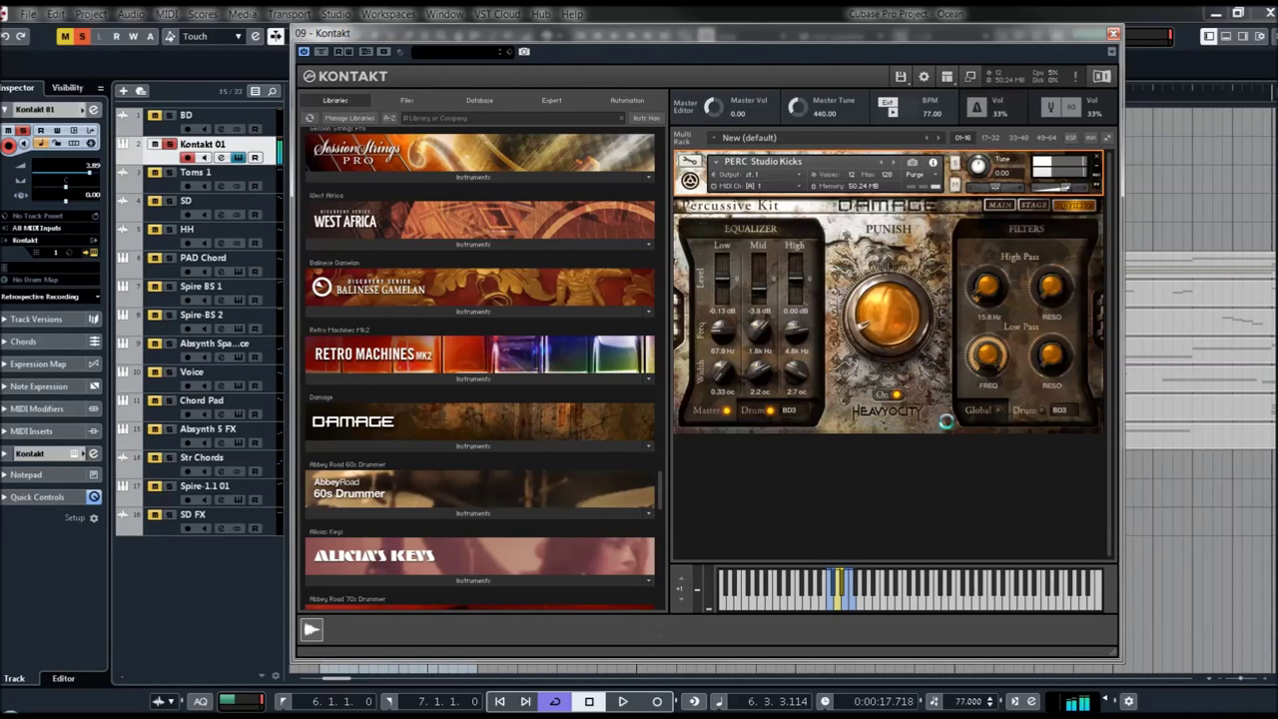
click(1113, 36)
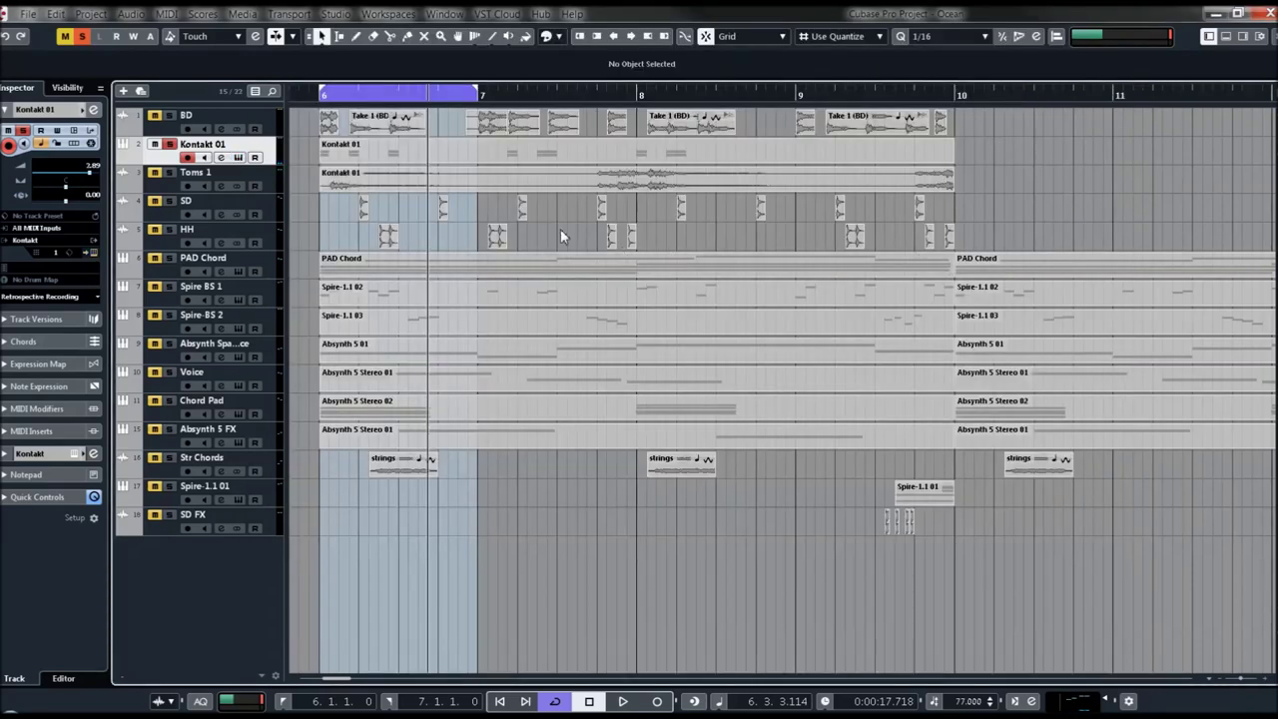
Inspect the Kontakt 01 MIDI notes and the first BD audio event in the lower editor, reducing the editor's height.
click(343, 150)
double_click(335, 150)
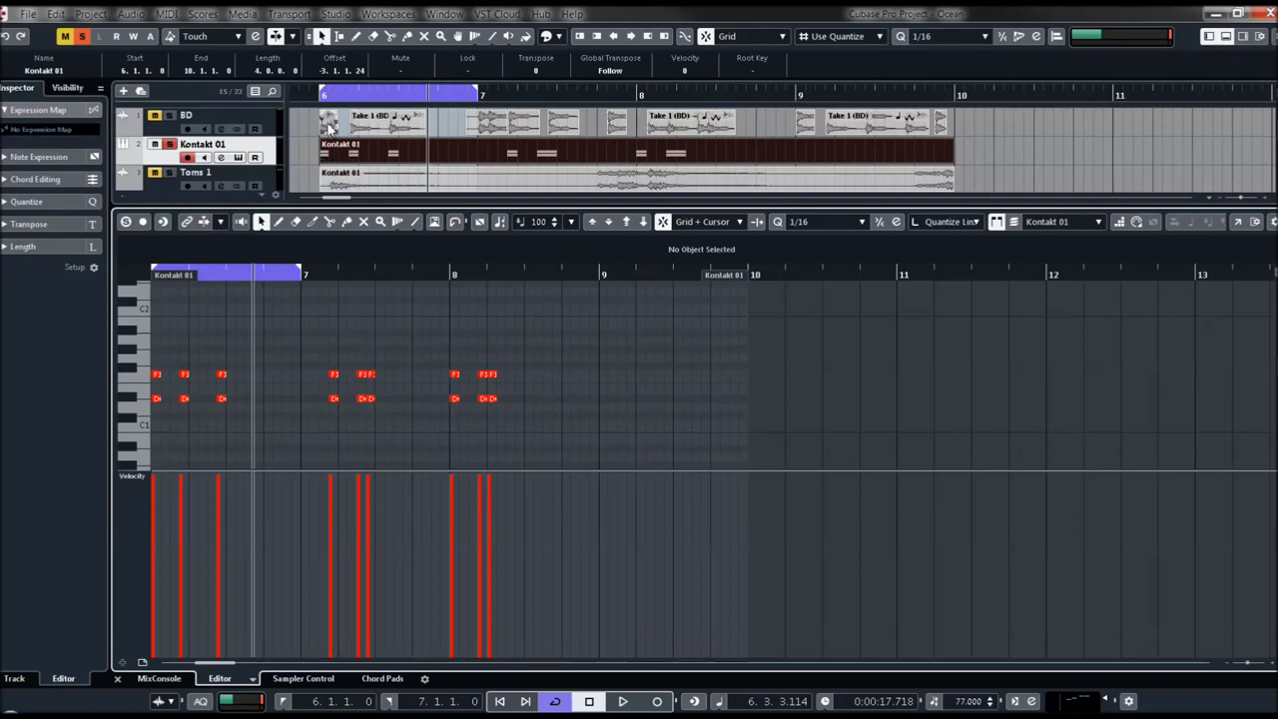
drag(420, 209, 419, 321)
click(369, 137)
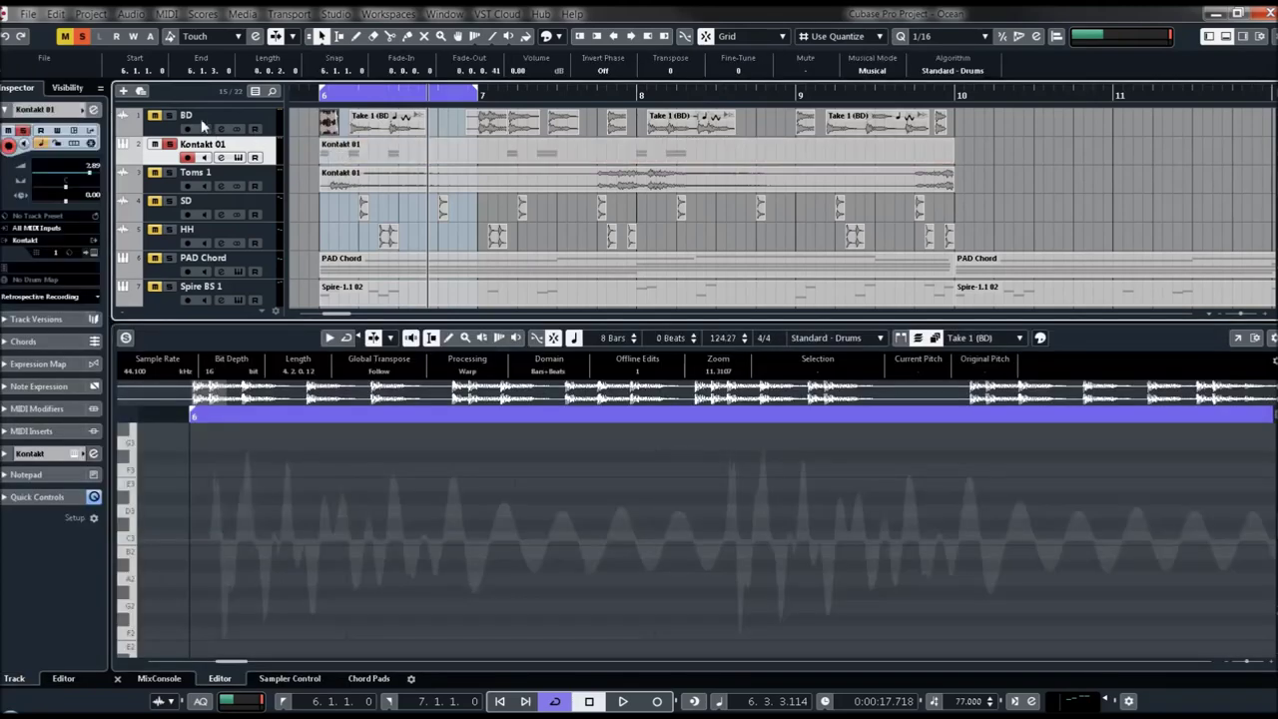
Play the loop with SD, HH and PAD Chord also soloed, then stop and close the lower editor.
key(space)
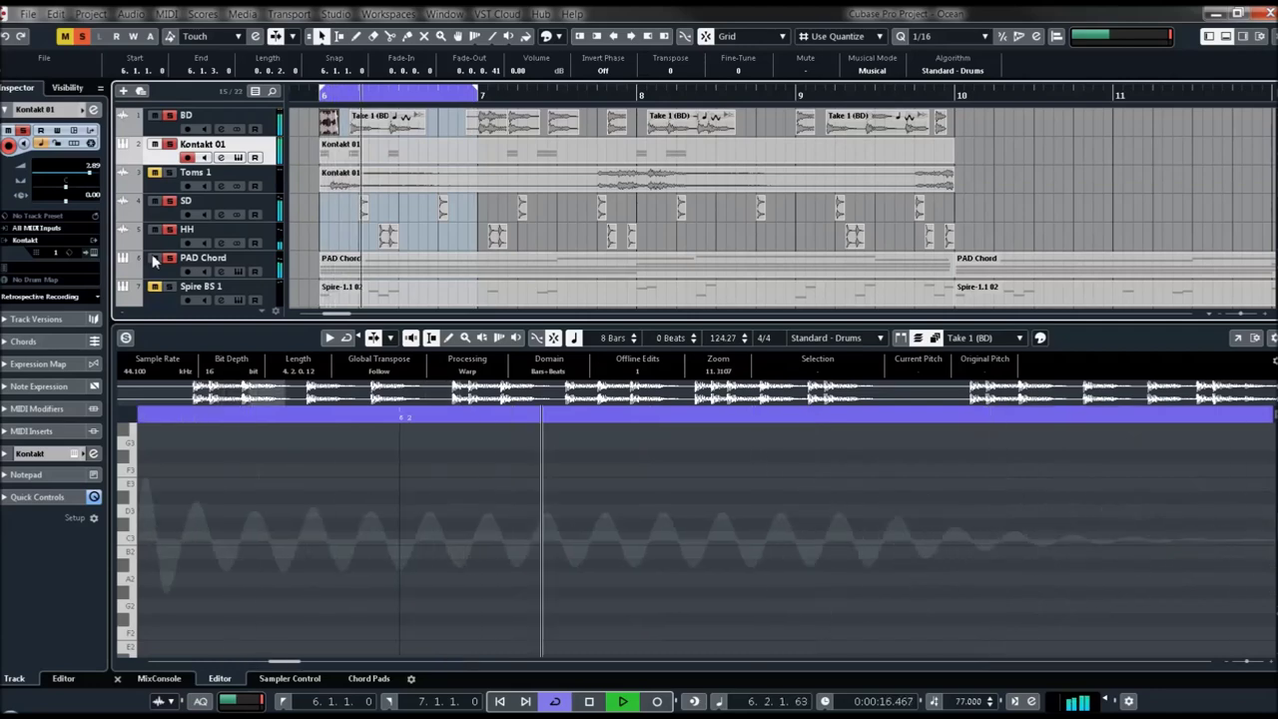
key(space)
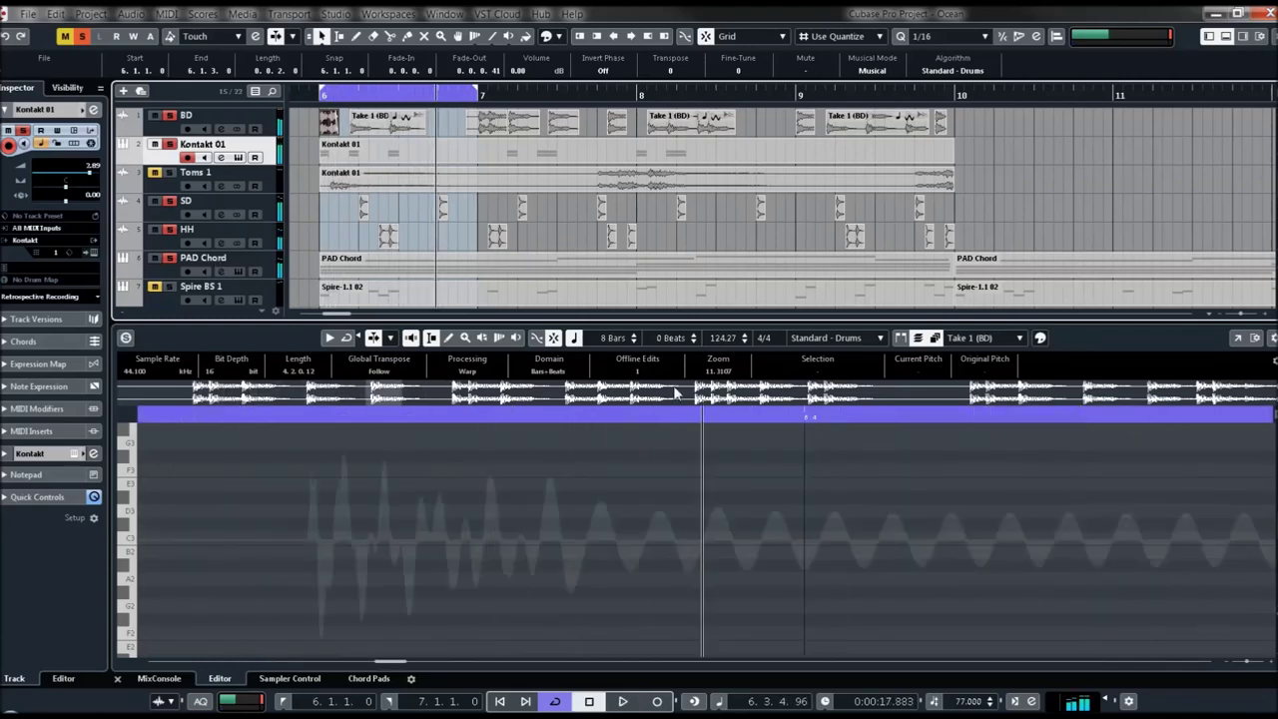
click(1226, 36)
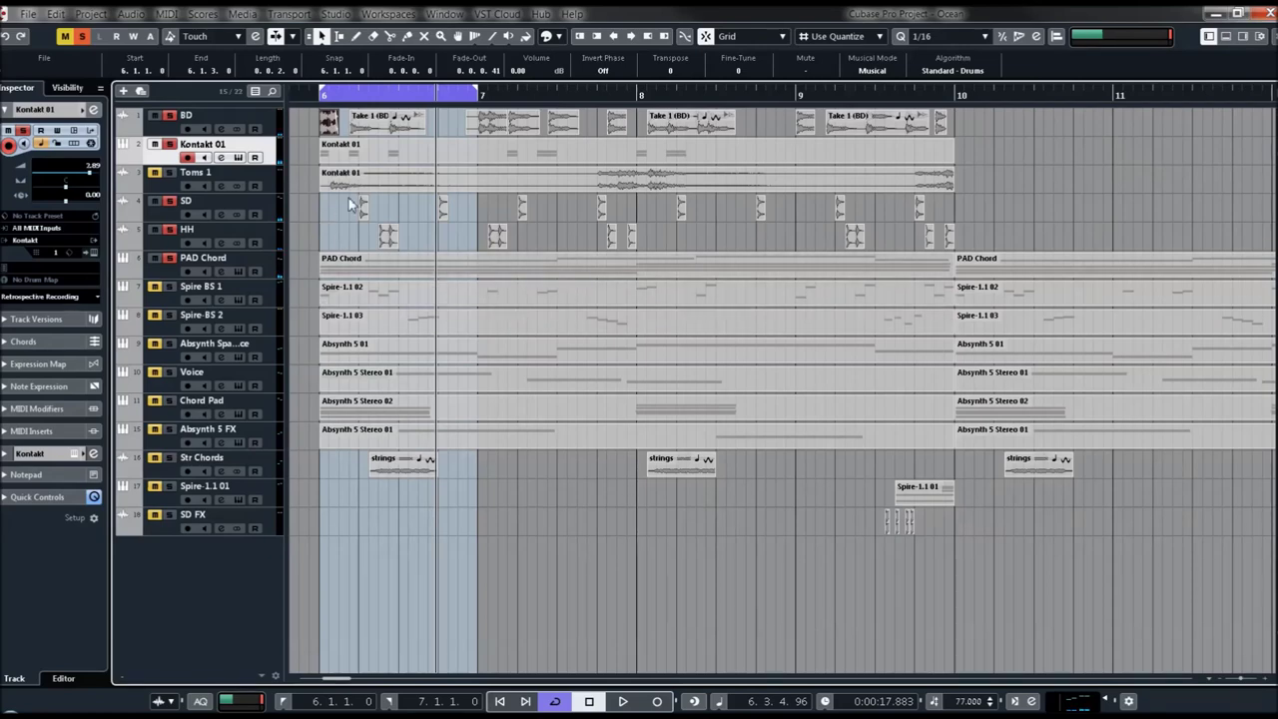
Rename the Kontakt 01 instrument track as BD.
click(337, 161)
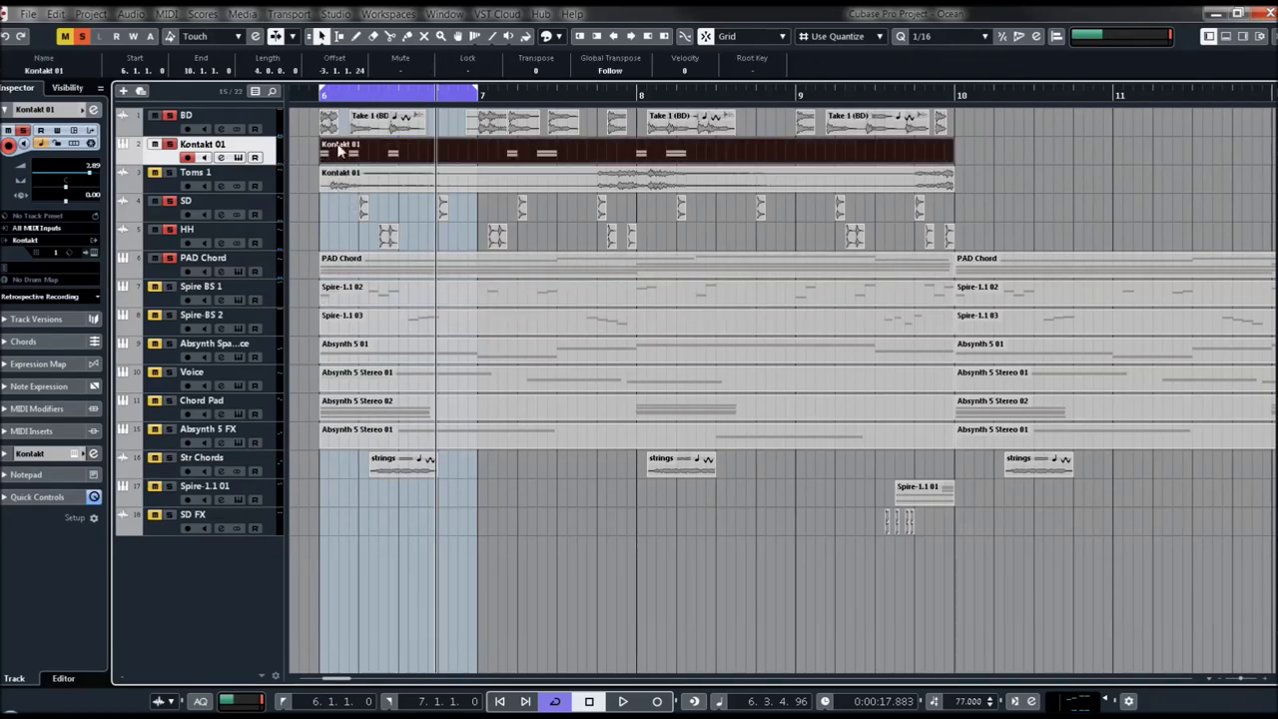
double_click(202, 144)
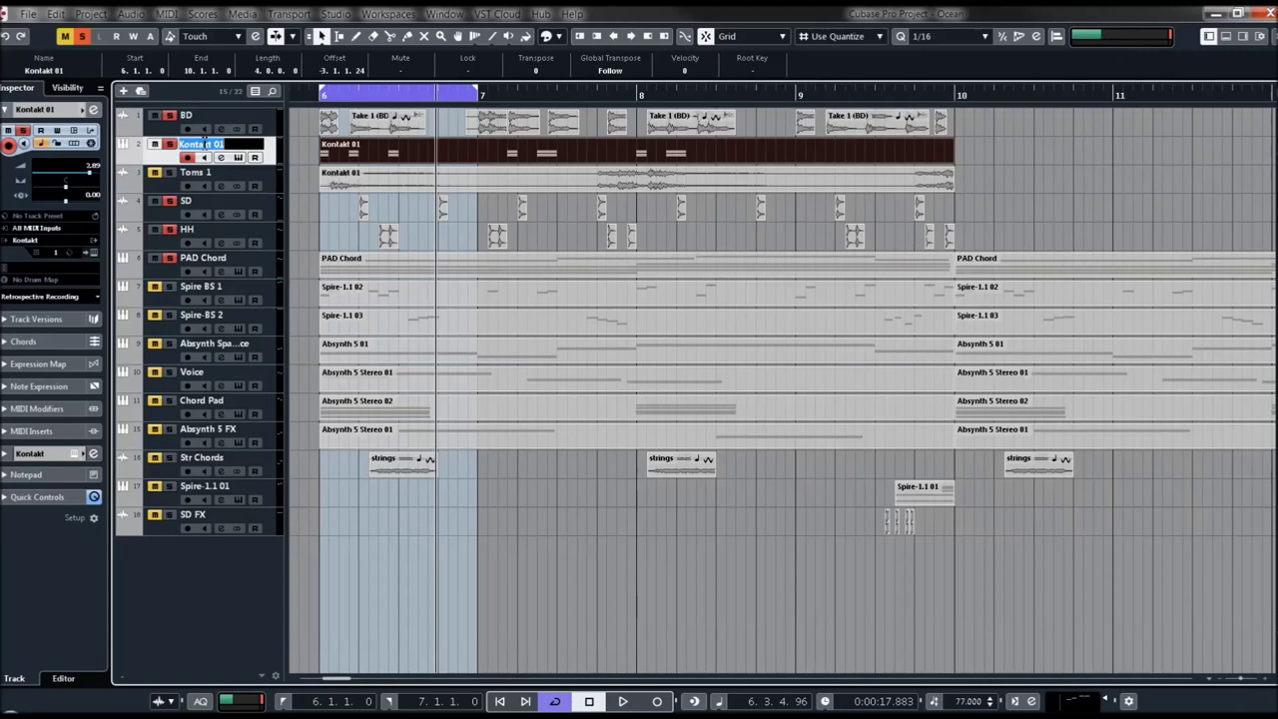
text(BD)
click(410, 209)
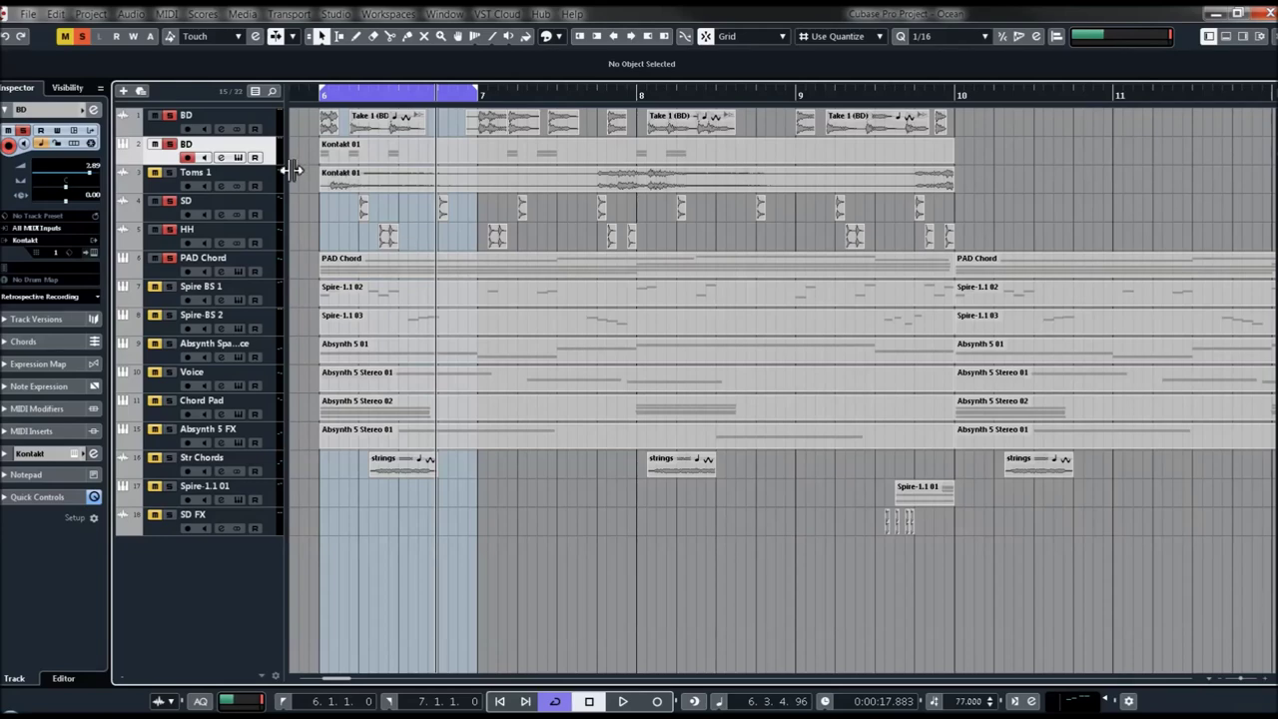
Render the Kontakt 01 MIDI part in place to a new audio track.
click(345, 157)
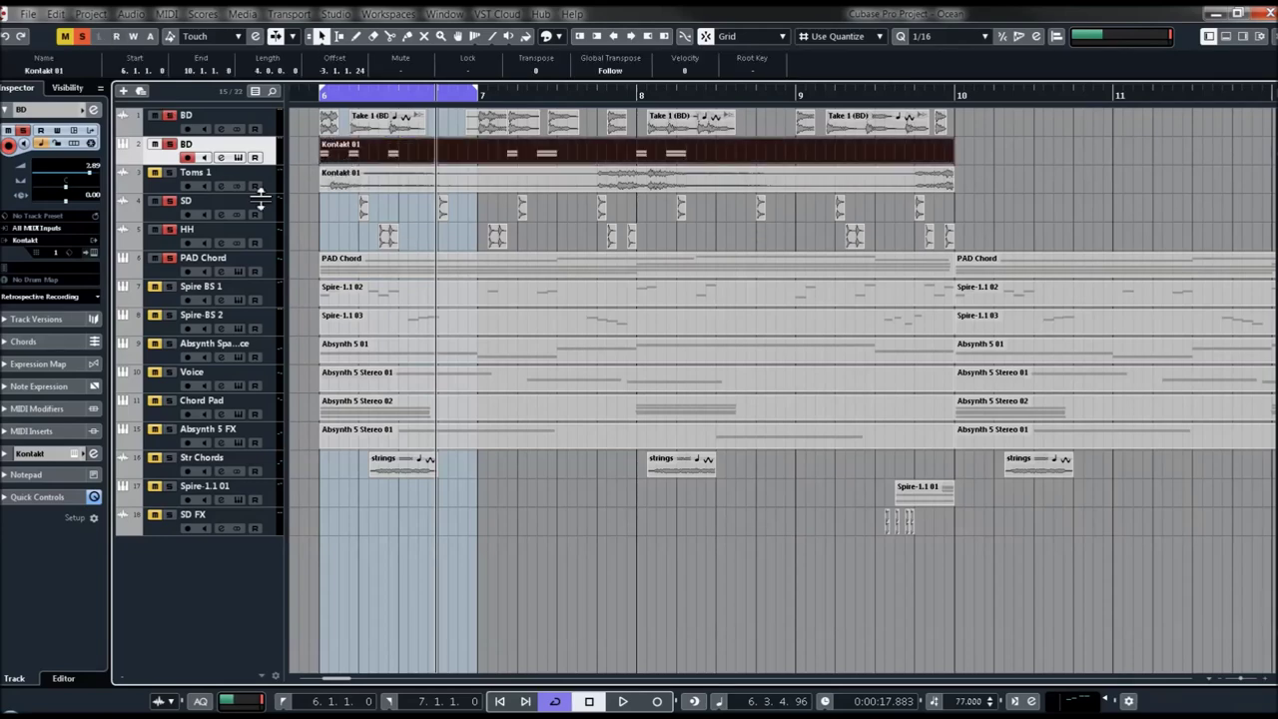
click(131, 14)
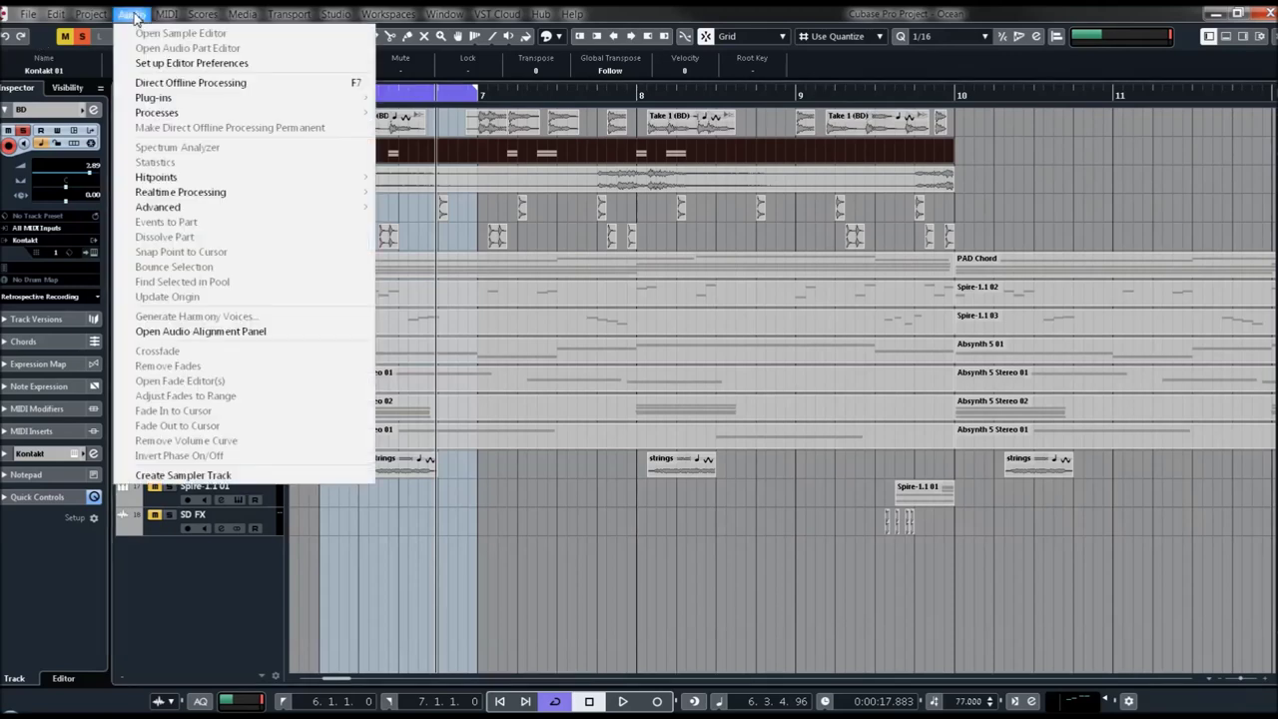
click(91, 13)
click(56, 14)
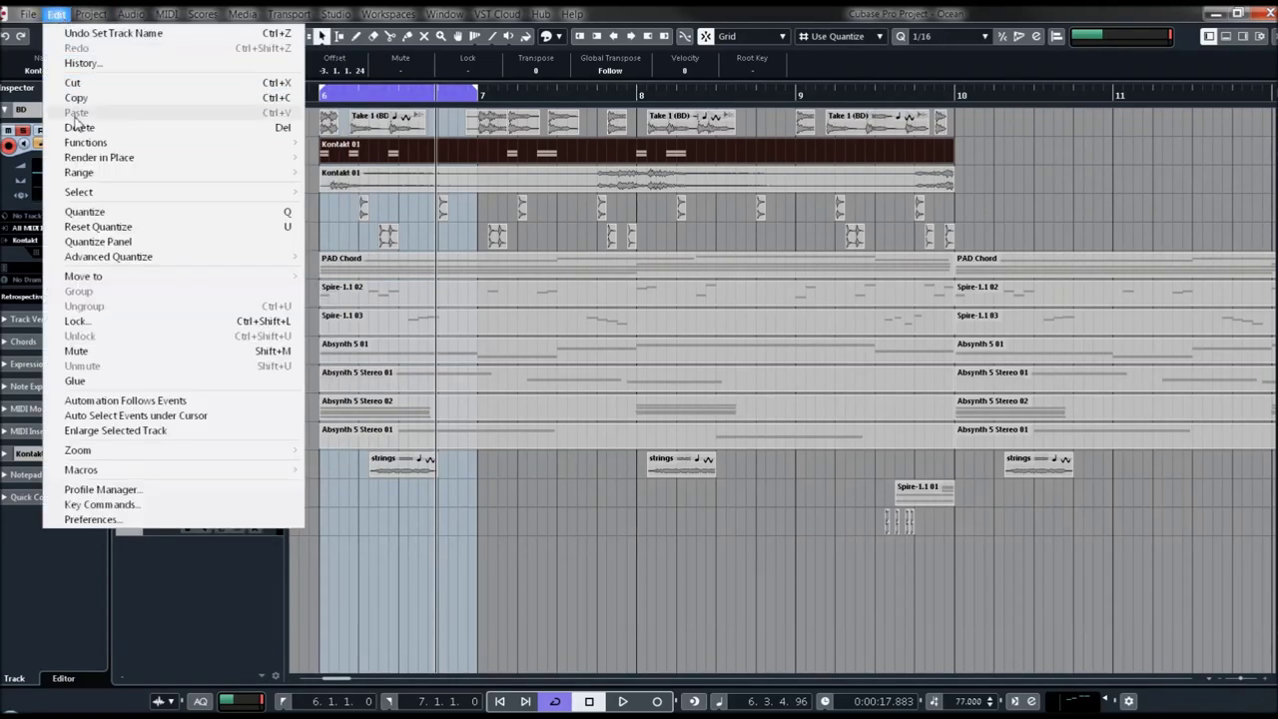
mouse_move(84, 158)
click(391, 165)
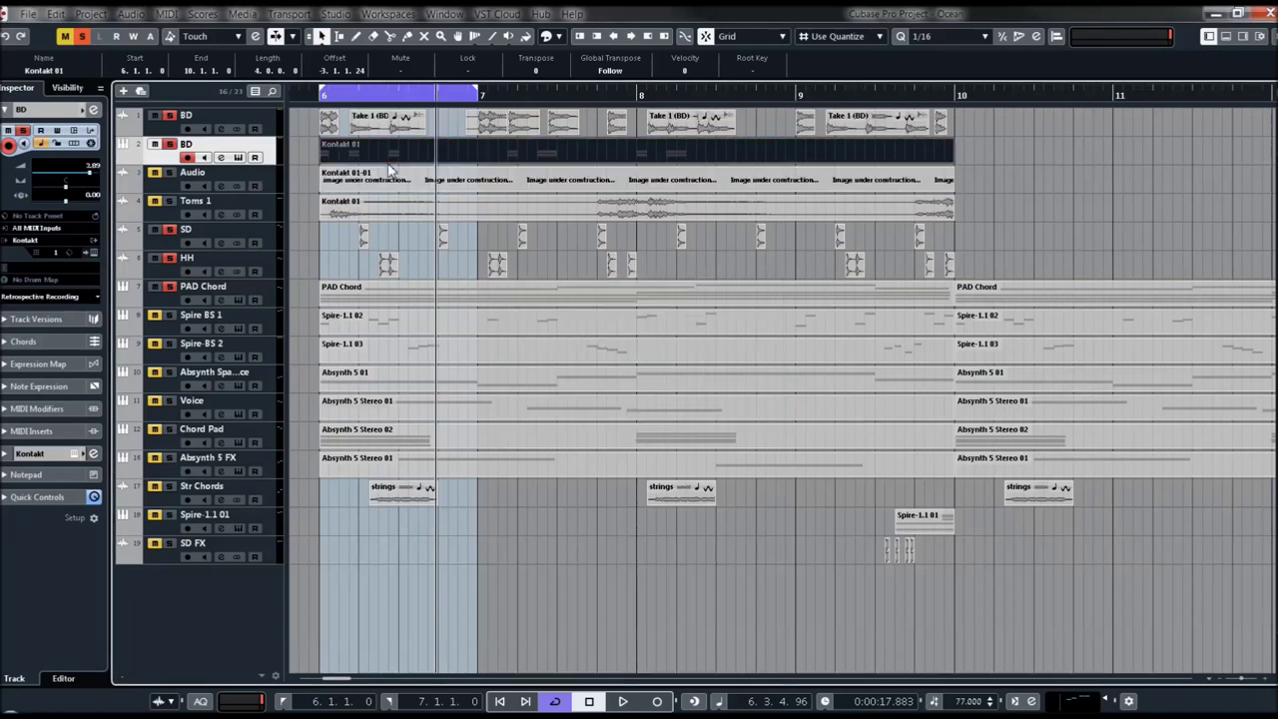
Lower the rendered audio event's volume to -1.82 dB and remove the original MIDI part from the BD instrument track.
click(389, 190)
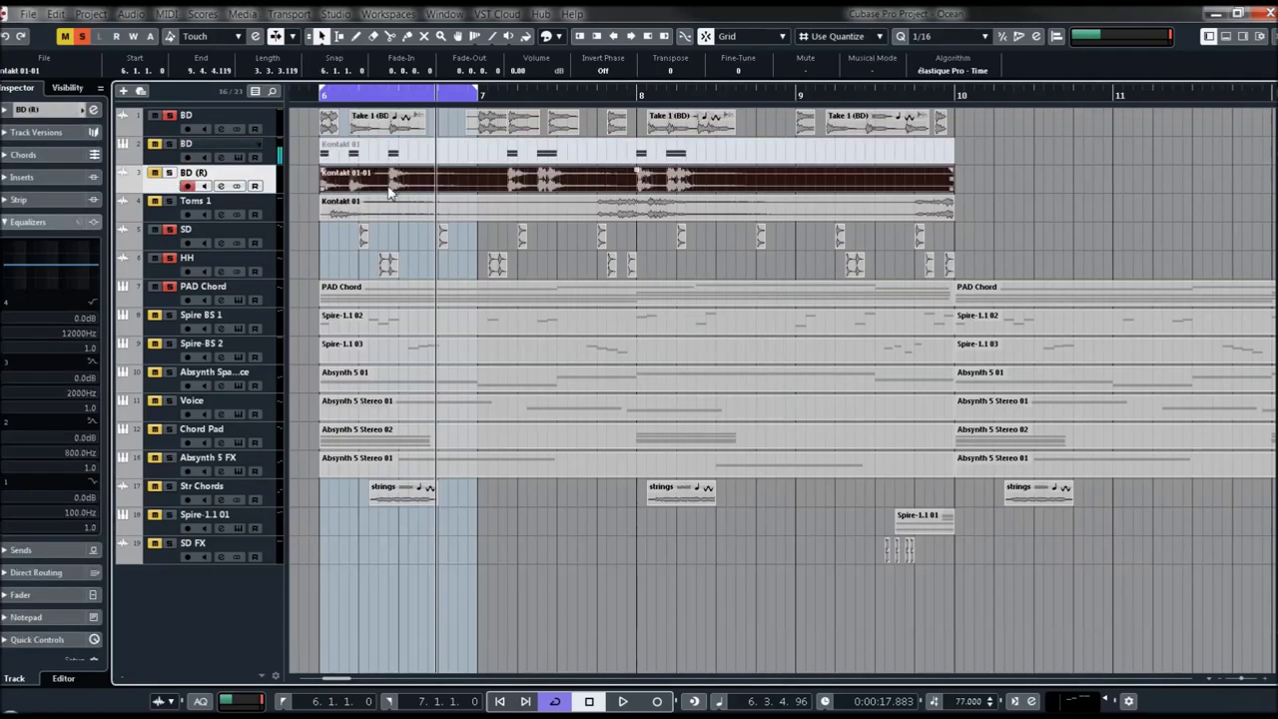
drag(641, 175, 649, 178)
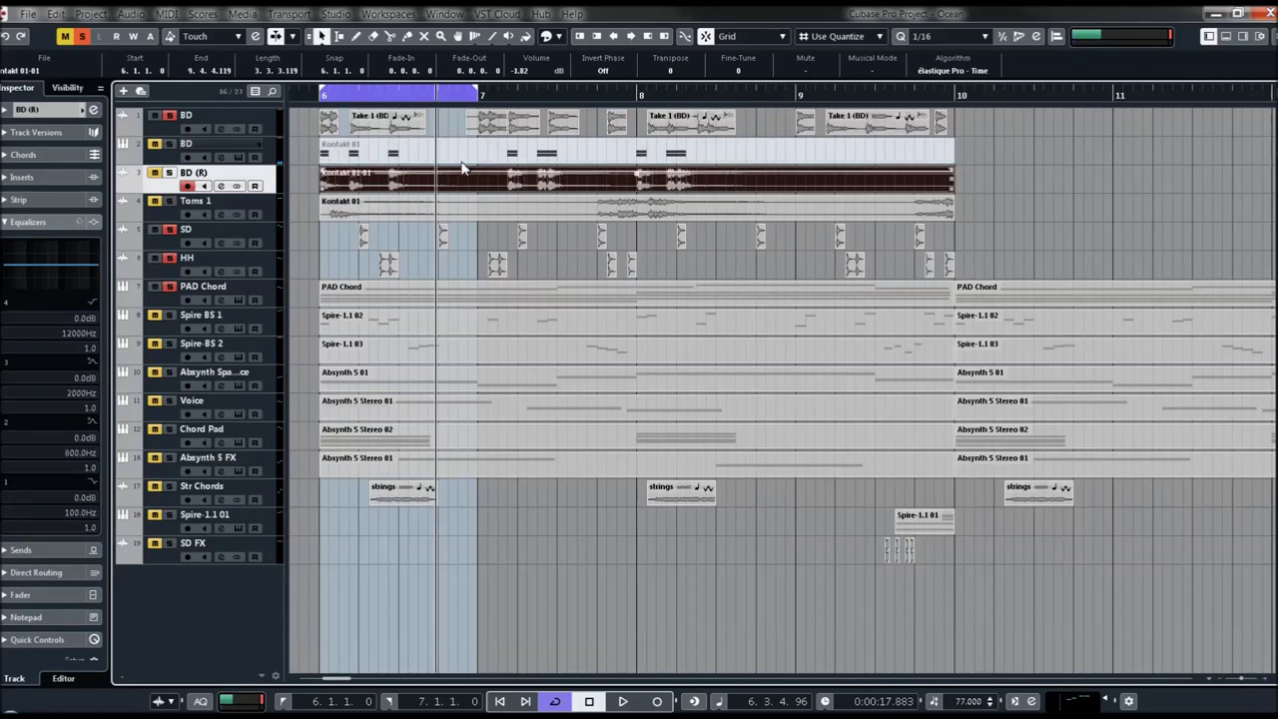
drag(360, 151, 804, 168)
Reopen Kontakt from the BD instrument track, load PERC Studio Roto Toms and audition its drums across the mapped notes.
click(215, 144)
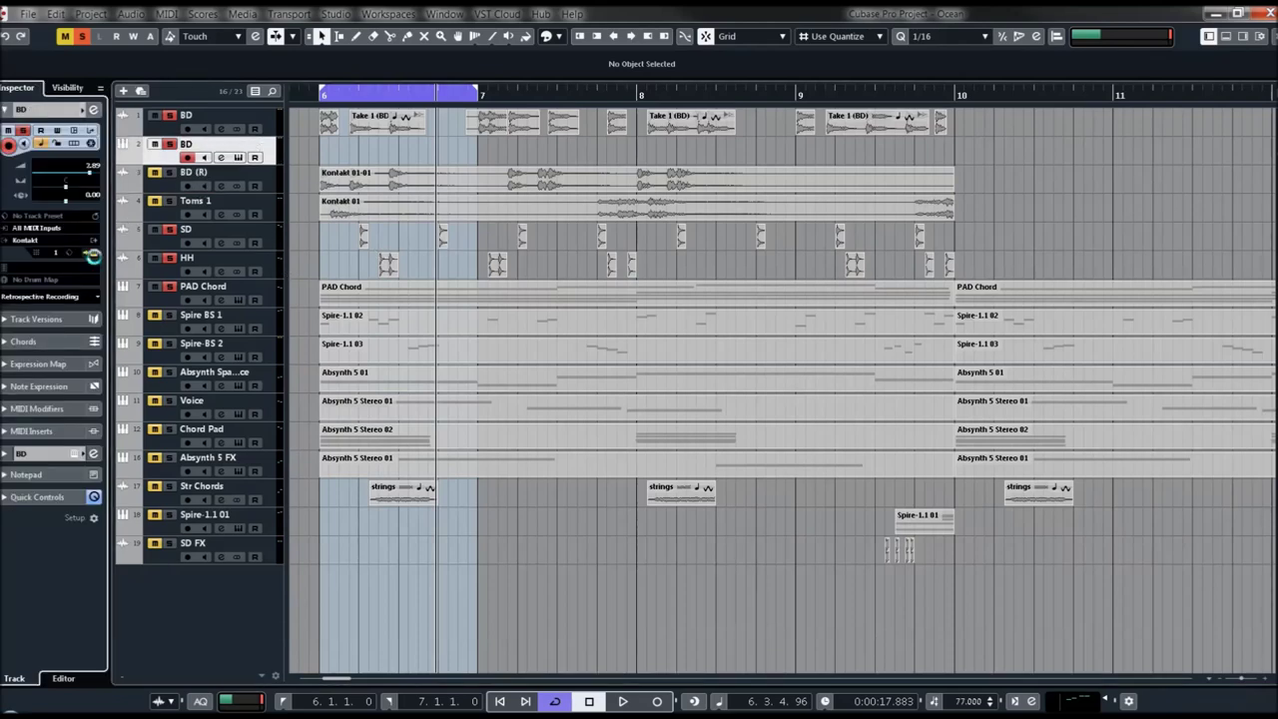
click(93, 254)
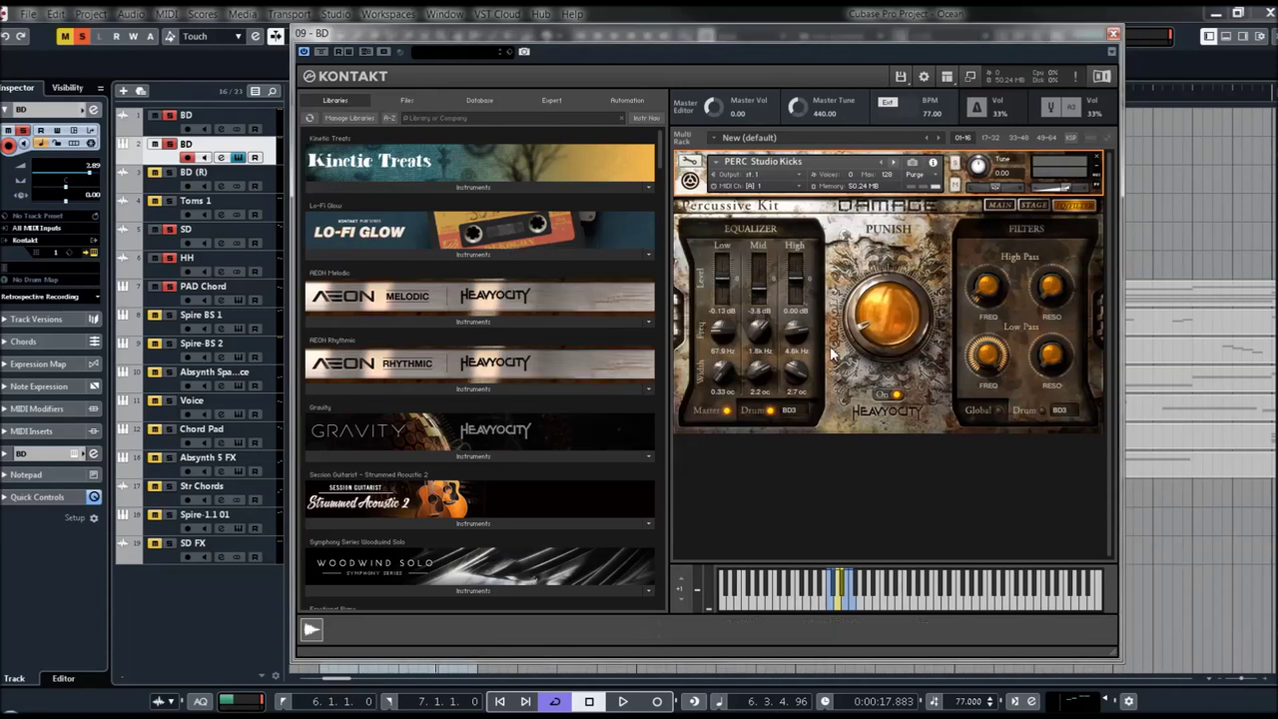
click(884, 604)
drag(944, 610, 865, 613)
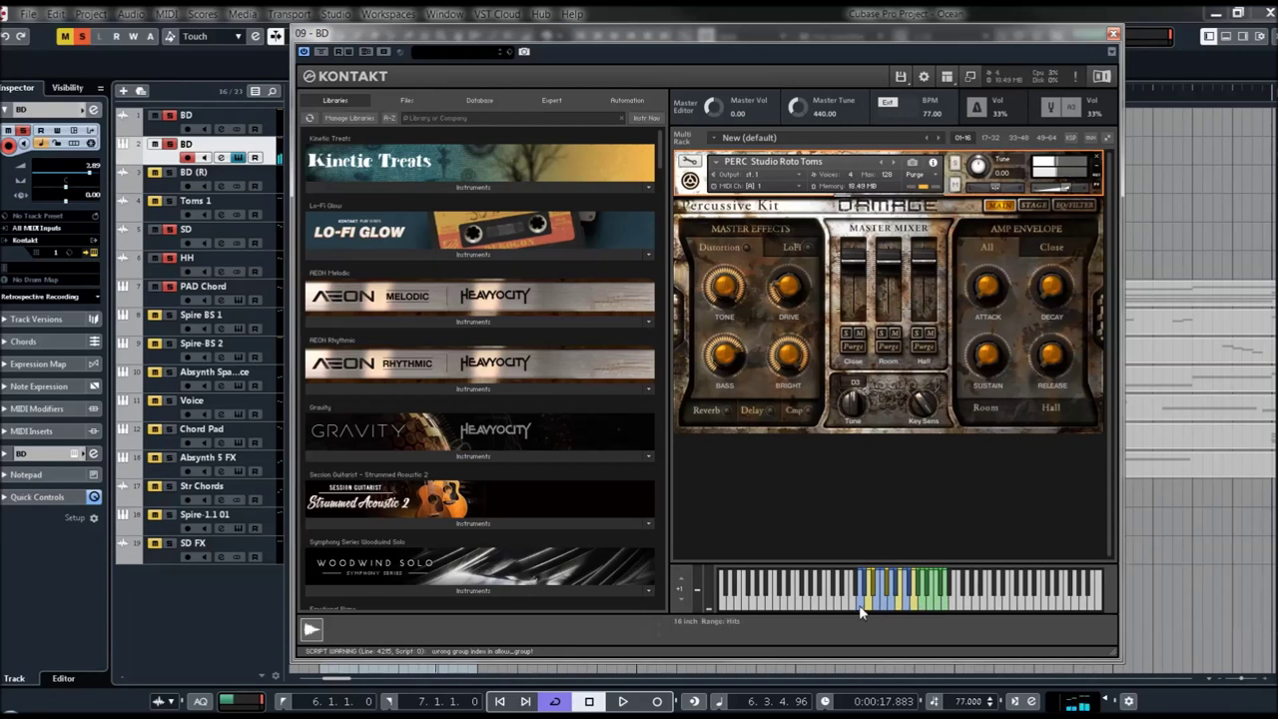
drag(863, 611, 901, 599)
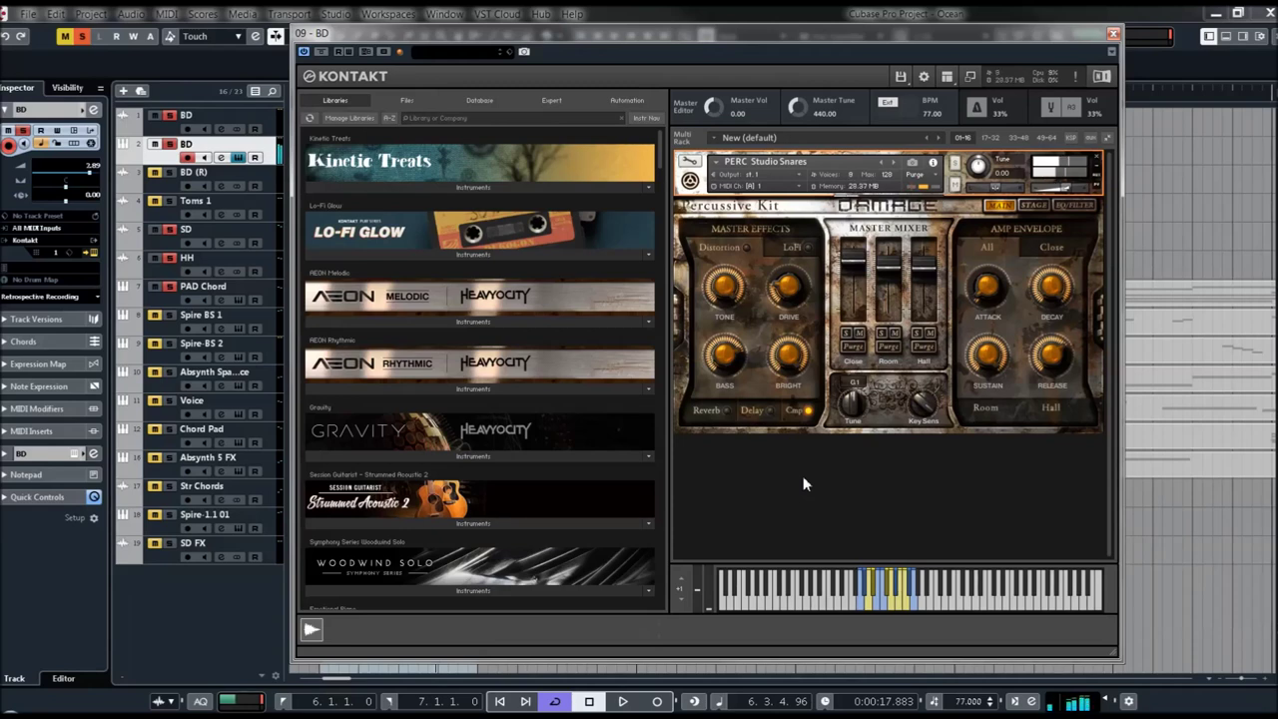
Load PERC Studio Snares and audition several of its snare sounds.
click(868, 605)
click(892, 605)
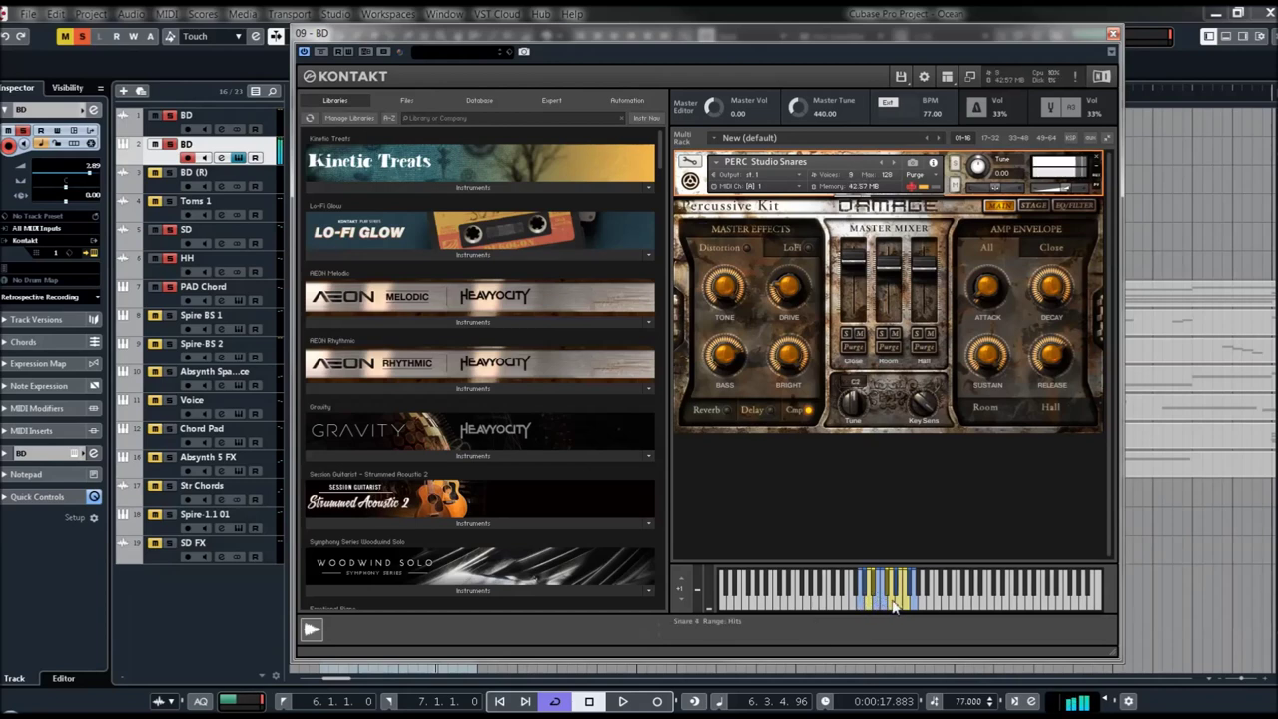
click(909, 599)
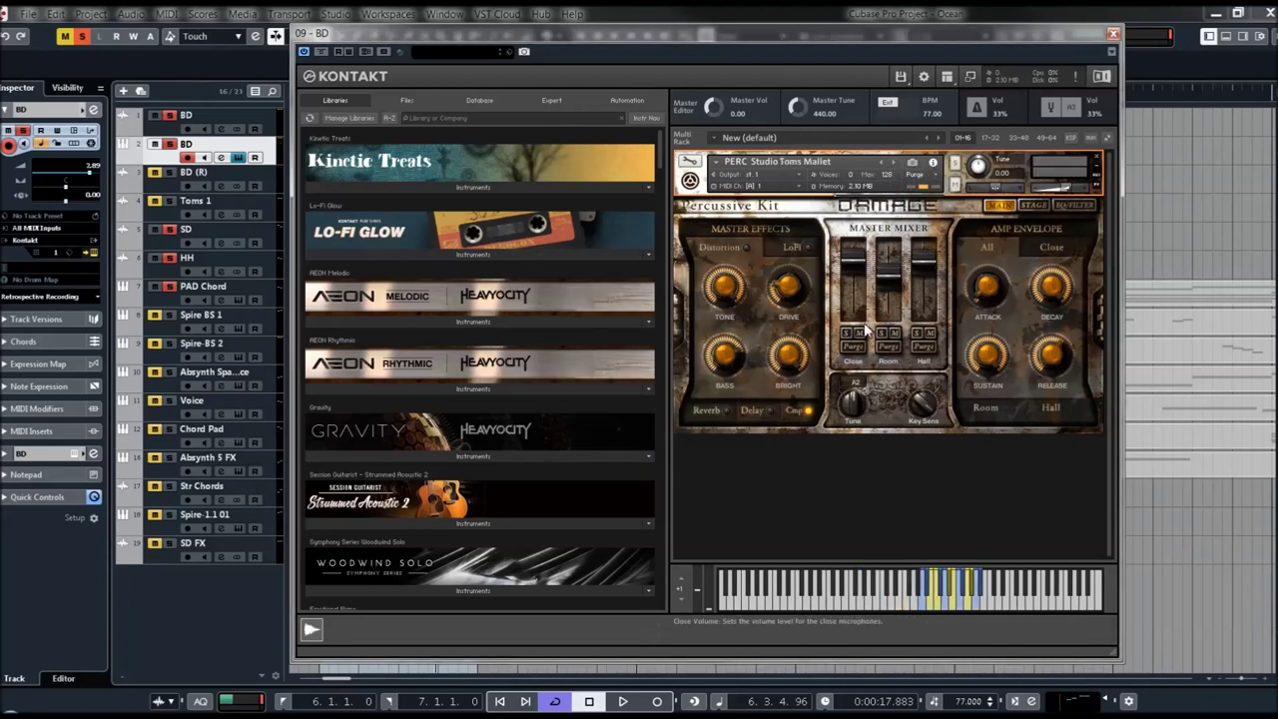
Load PERC Studio Toms Mallet and audition its toms across the mapped notes.
click(949, 611)
click(961, 609)
click(970, 605)
click(966, 596)
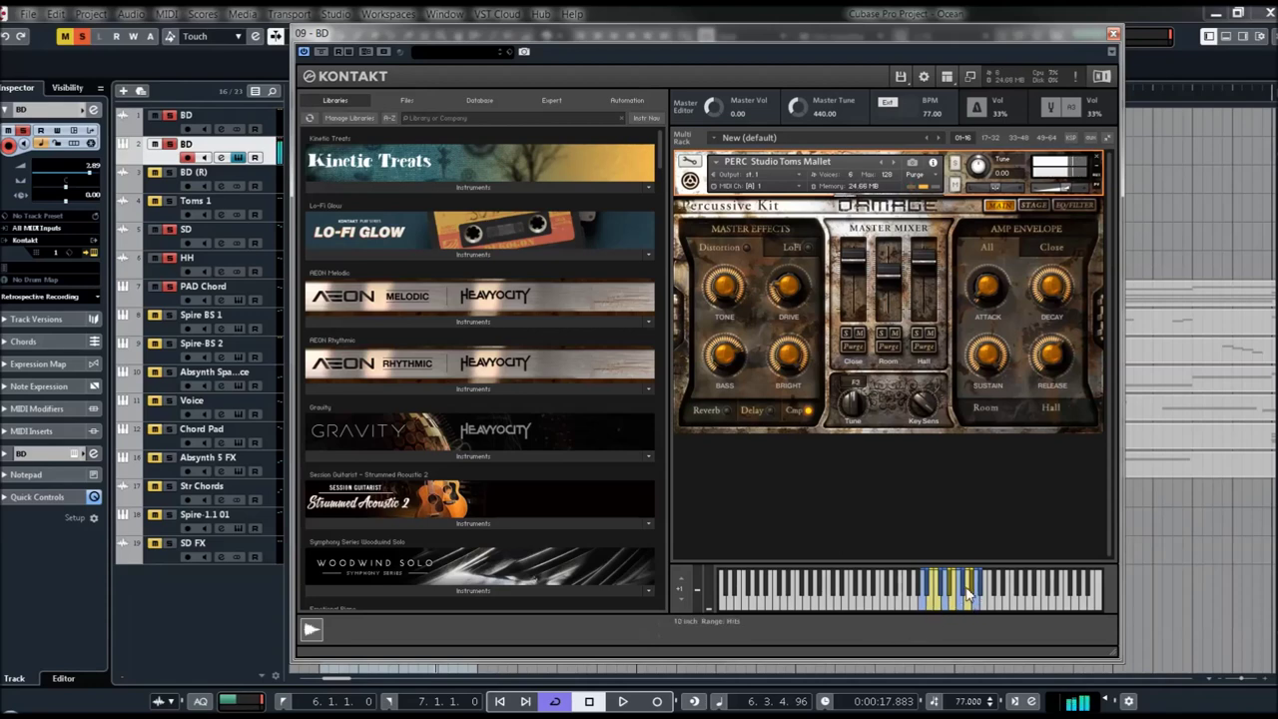
click(945, 601)
click(927, 611)
click(877, 599)
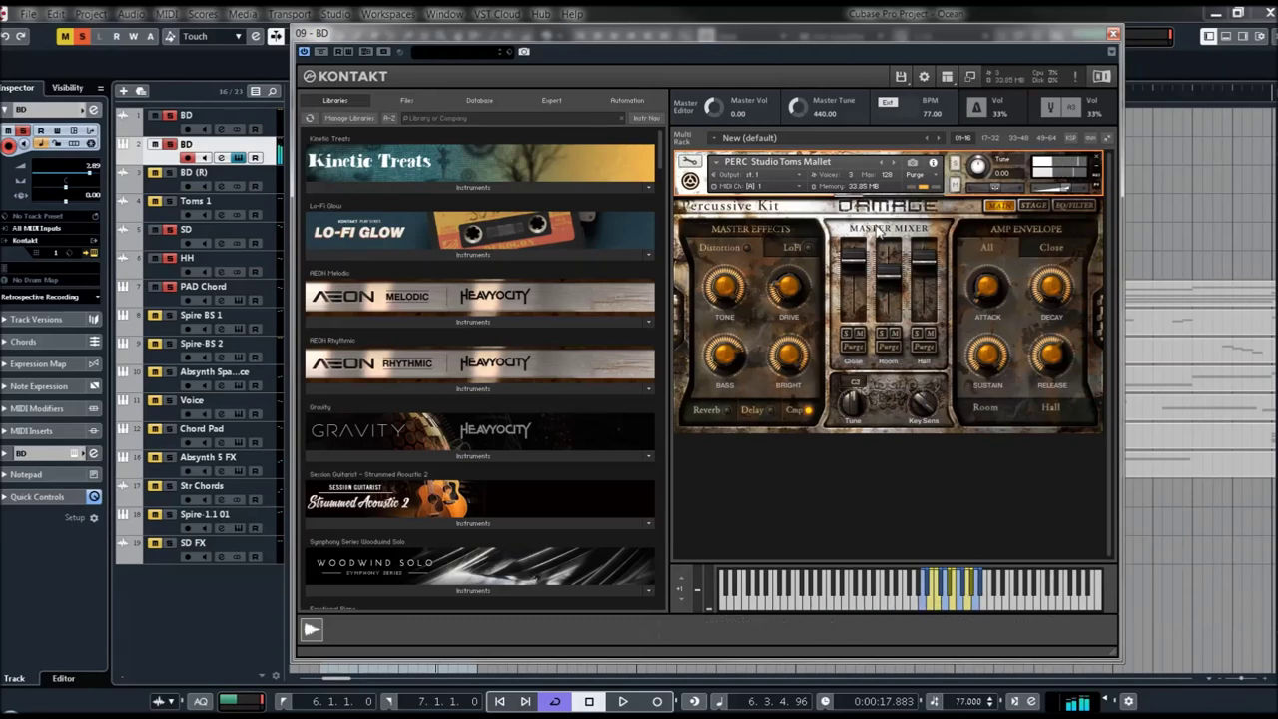
Switch the Damage kit to PERC Studio Toms Stick and audition several of its toms.
click(892, 168)
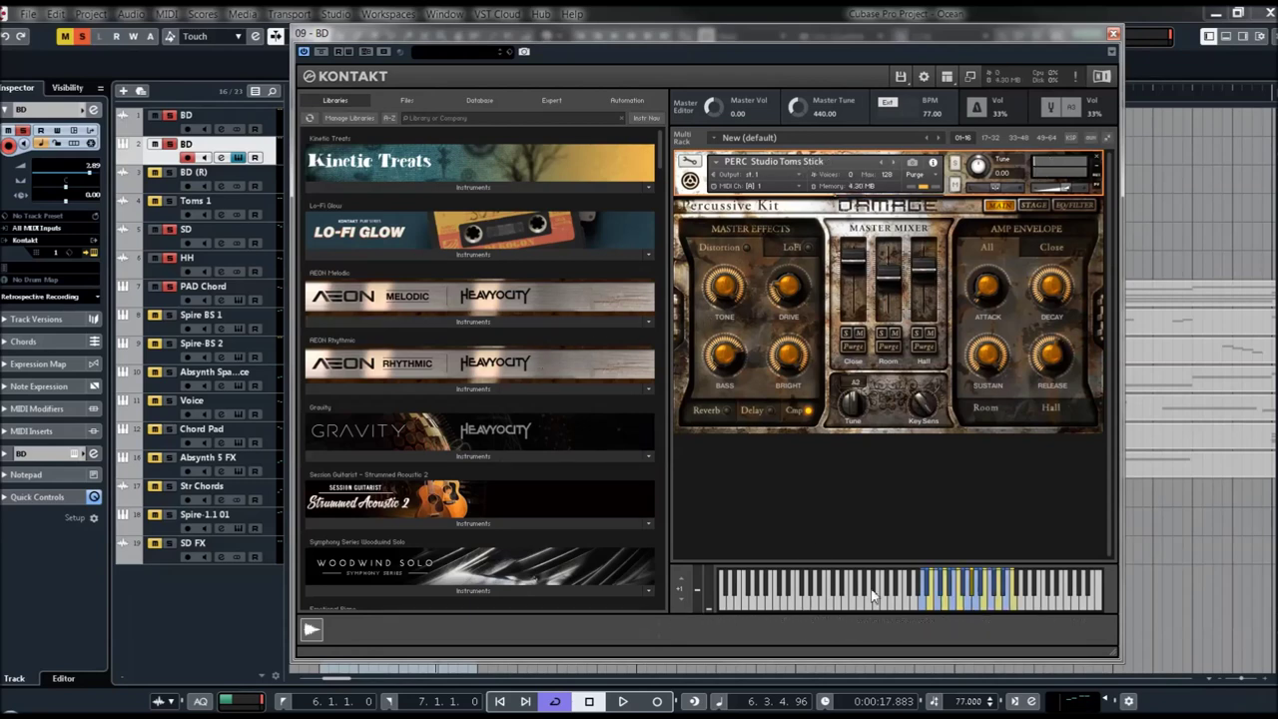
click(975, 611)
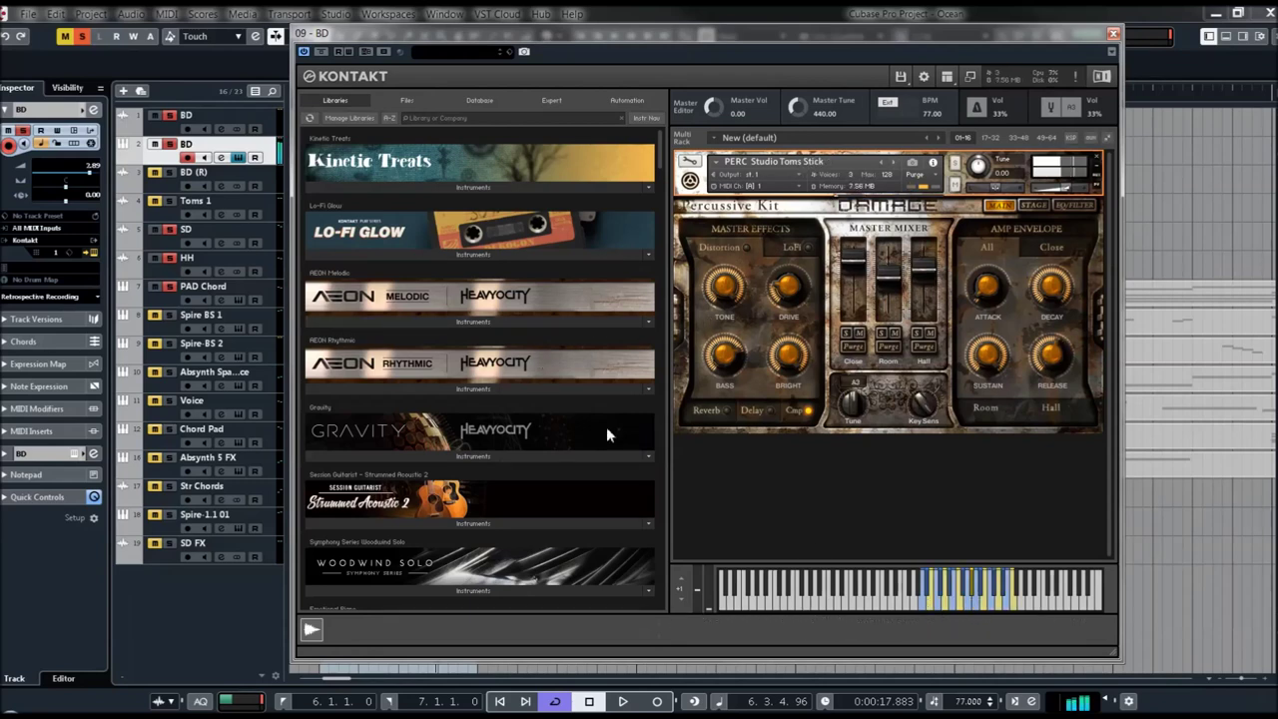
click(936, 599)
click(939, 599)
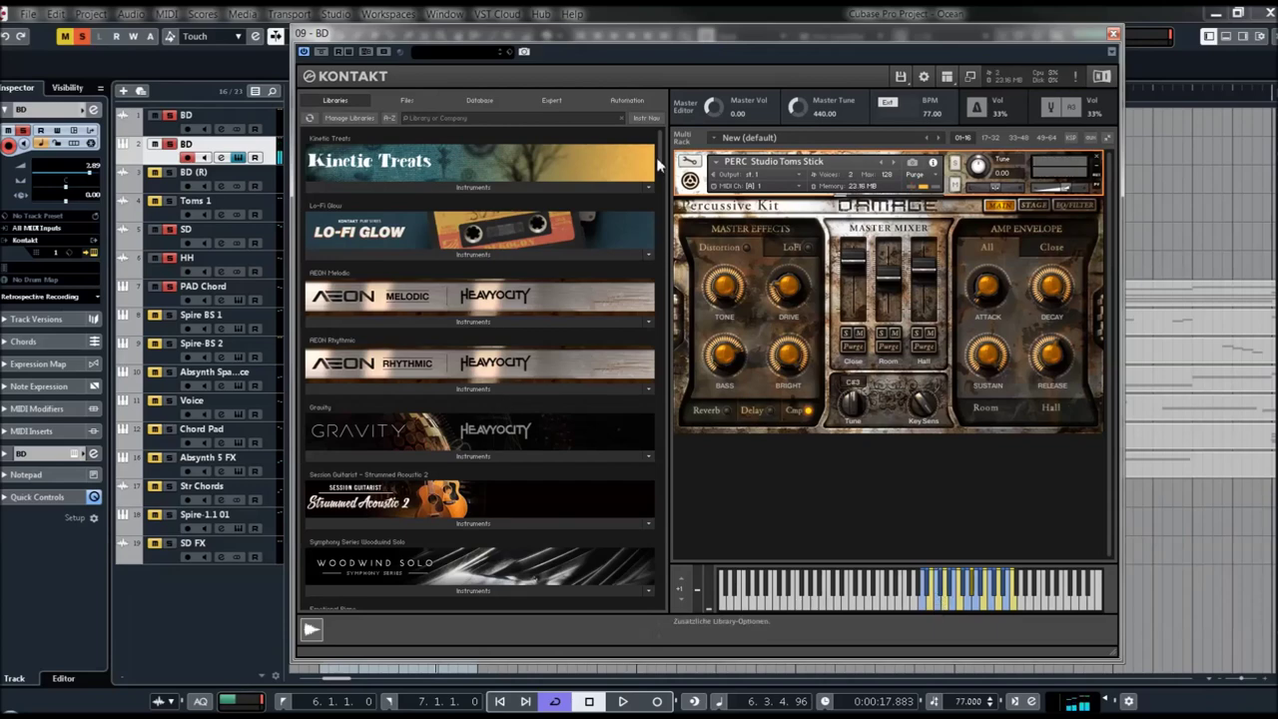
Browse to the Damage library's Epic Organic Drums and replace the current kit with PERC Church Octobans.
click(661, 268)
scroll(661, 300, down, 10)
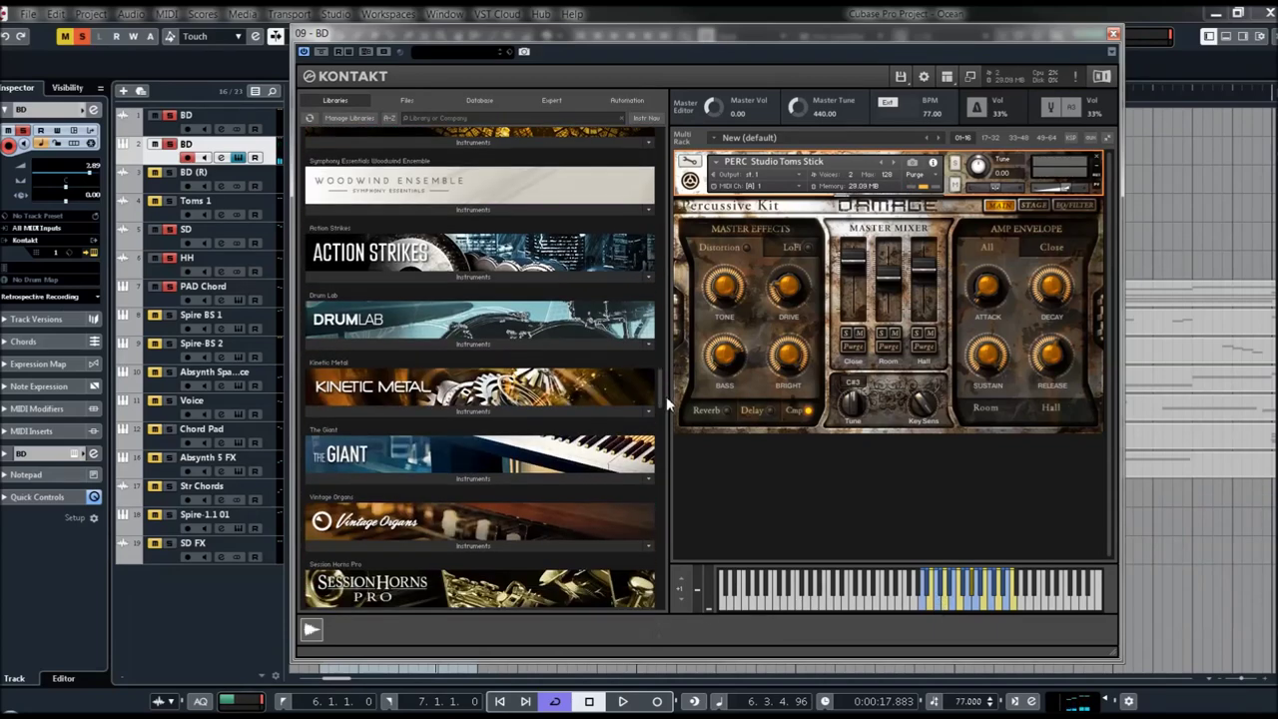
scroll(671, 423, down, 10)
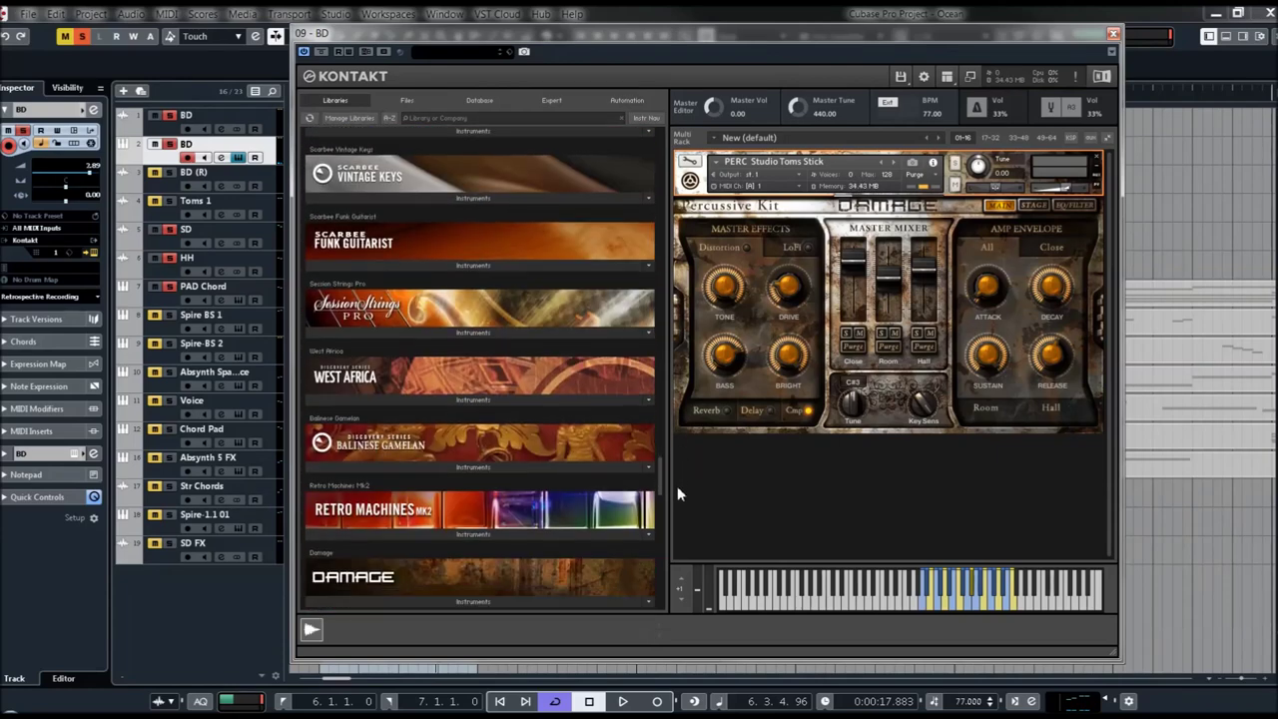
scroll(677, 509, down, 2)
click(475, 388)
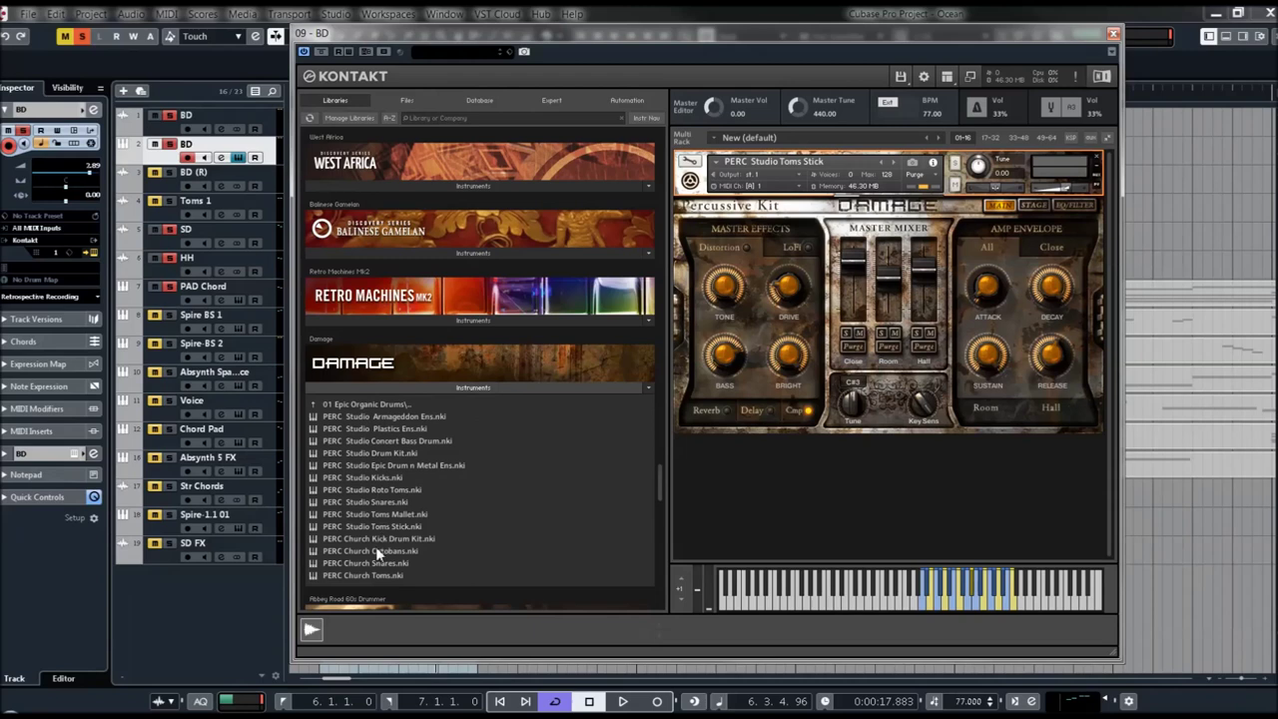
click(378, 549)
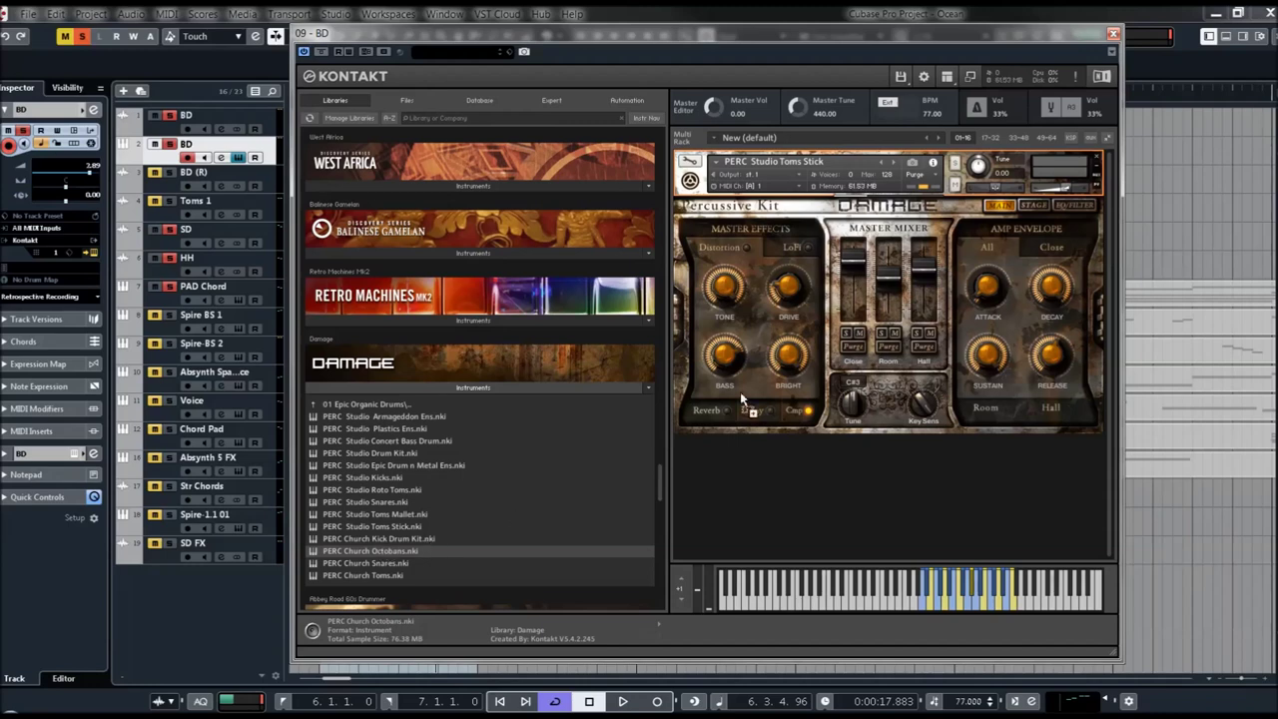
drag(802, 292, 802, 291)
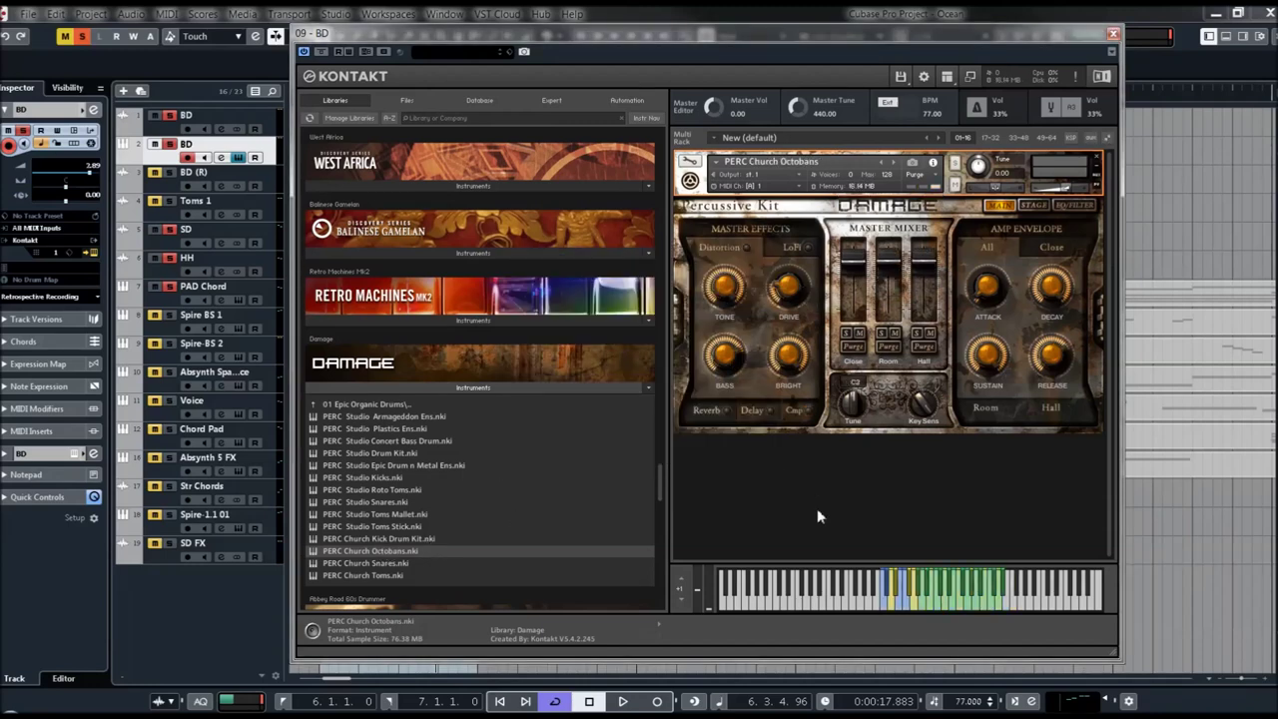
Audition several PERC Church Octobans sounds across the mapped notes of the keyboard.
click(921, 607)
click(899, 607)
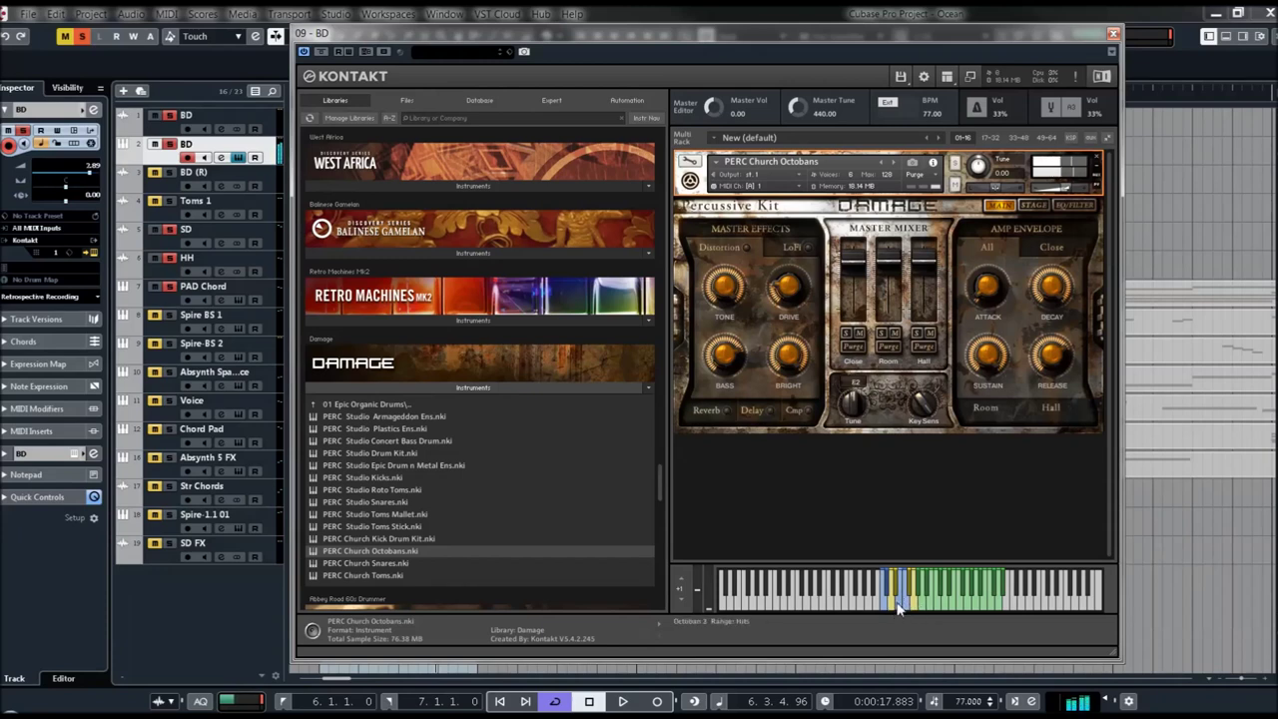
click(882, 607)
click(896, 609)
click(889, 605)
click(898, 598)
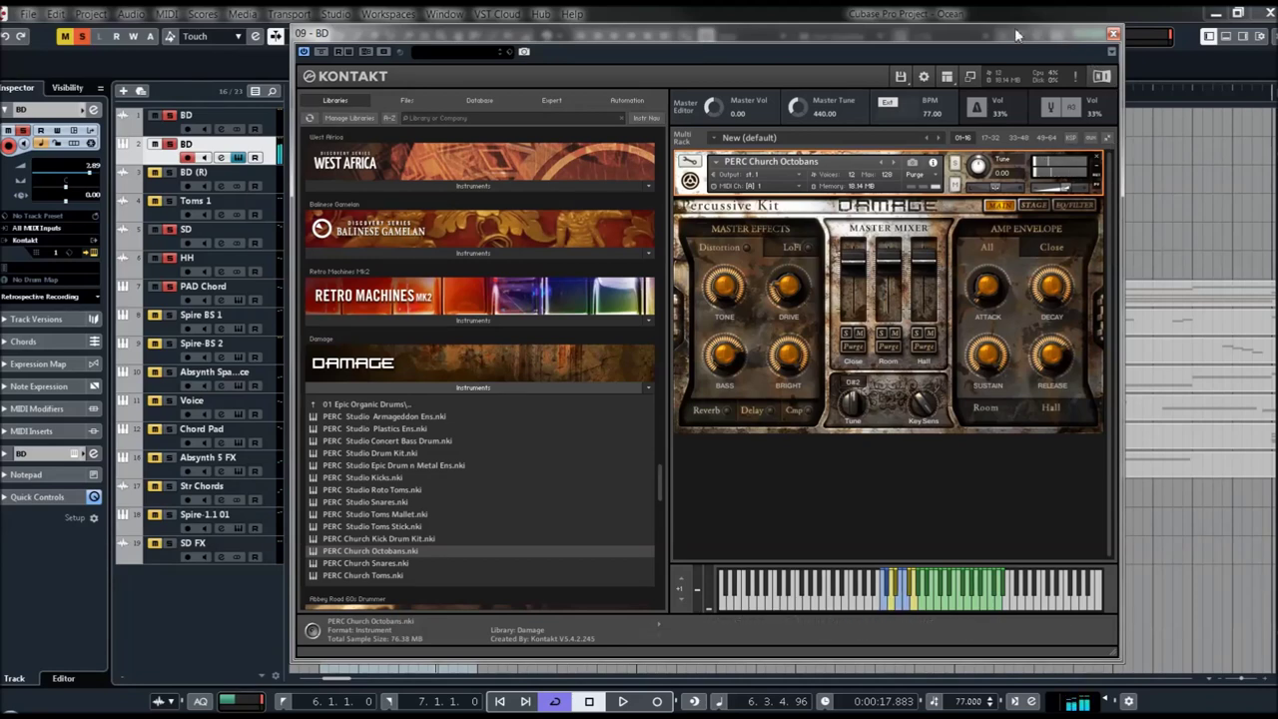
Start the looped project playback, try an octoban note over it, and close the Kontakt window.
key(space)
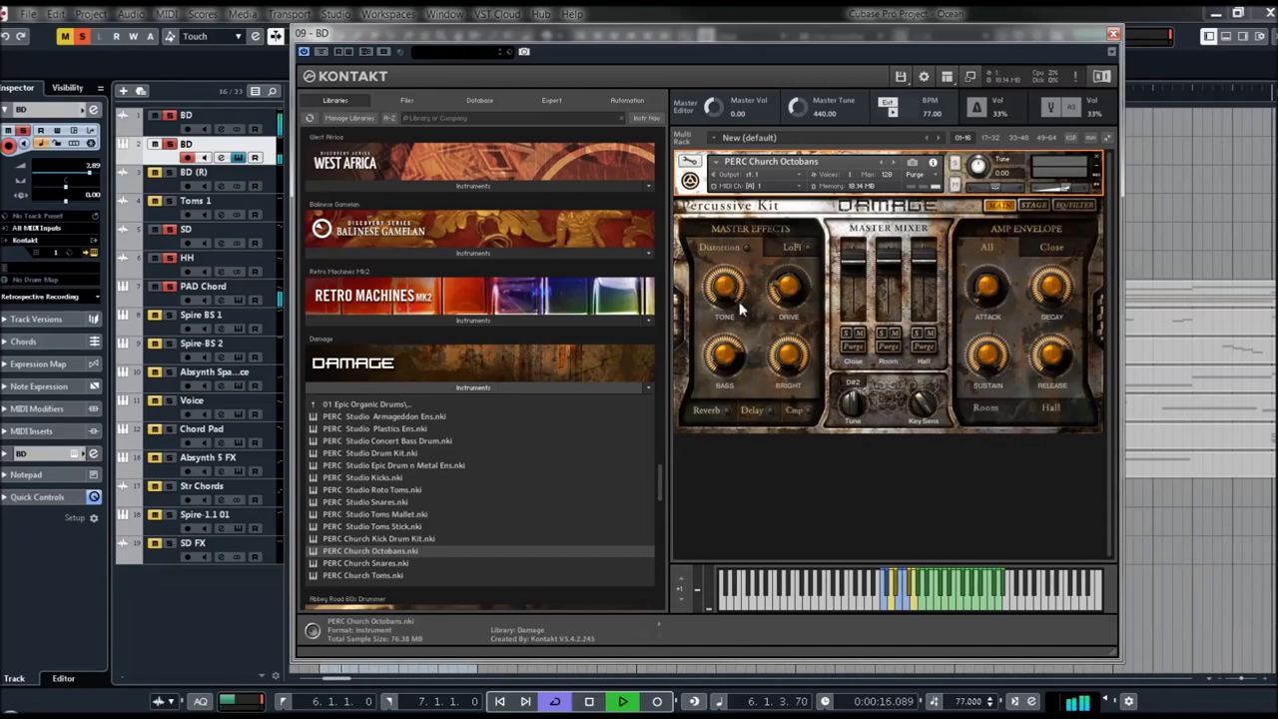
click(879, 608)
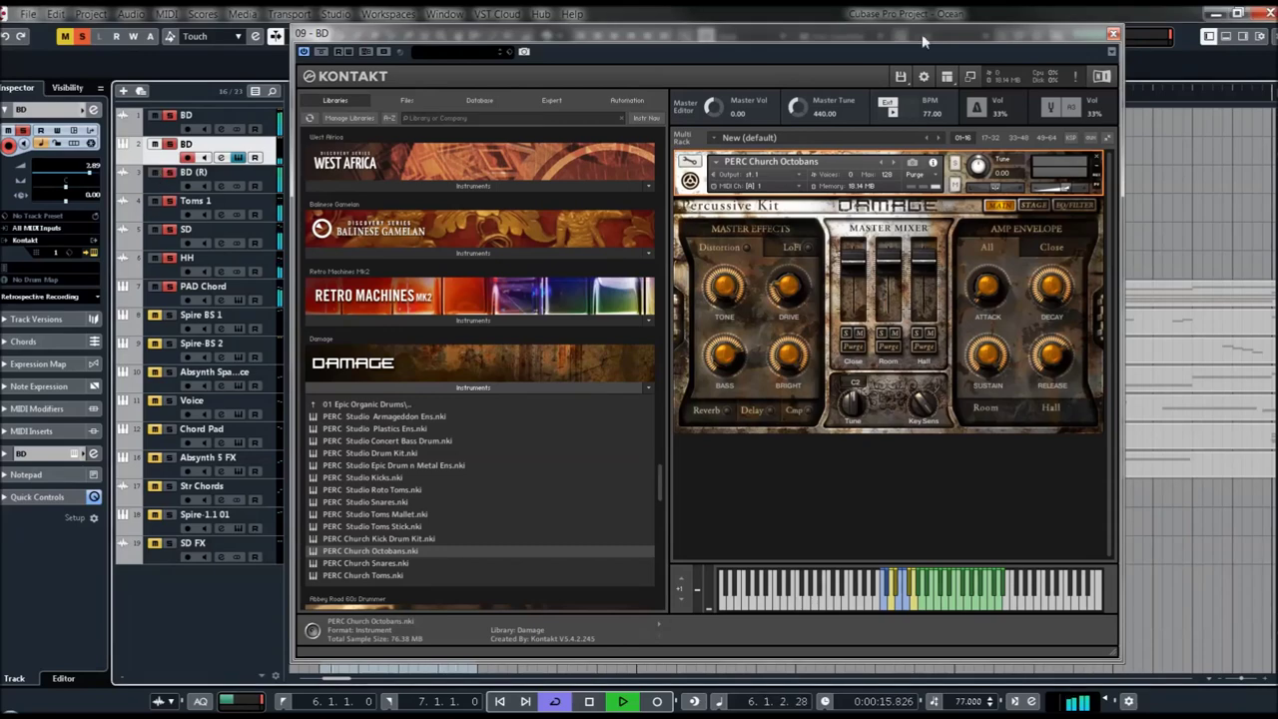
click(1114, 33)
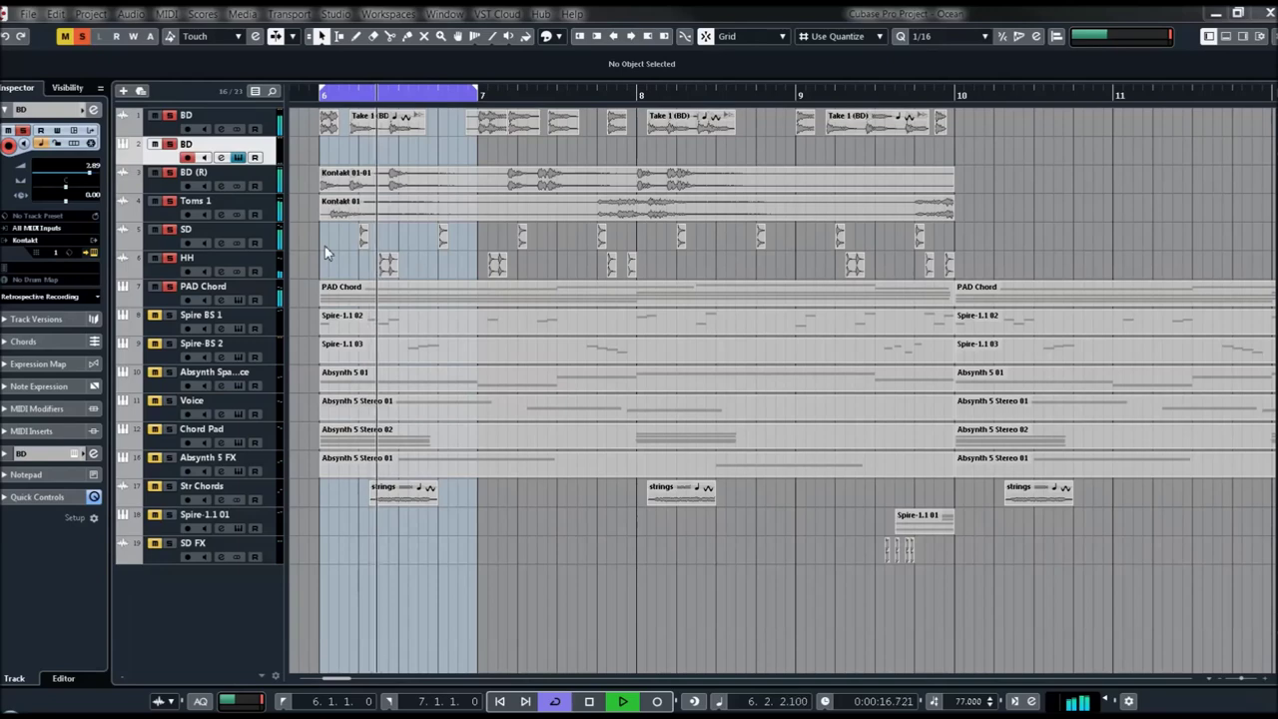
Unsolo Toms 1 and solo Spire BS 1, then play along on the BD instrument track before stopping playback.
click(170, 200)
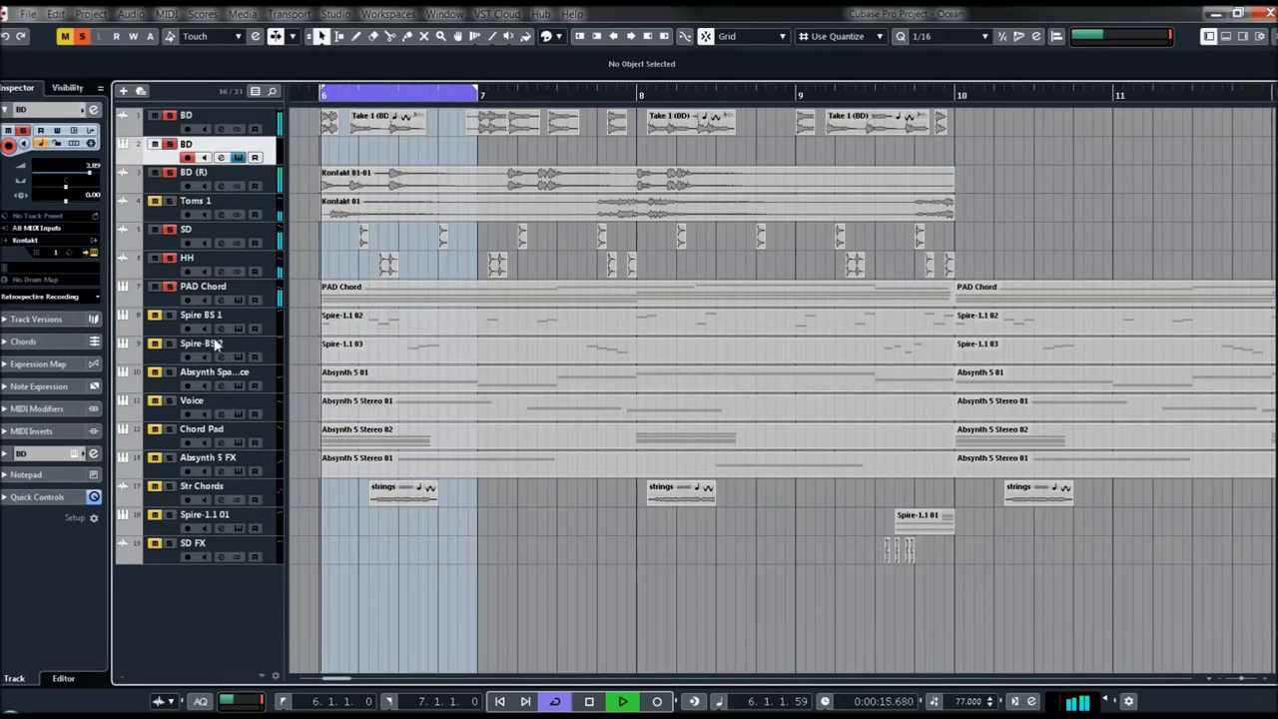
click(169, 315)
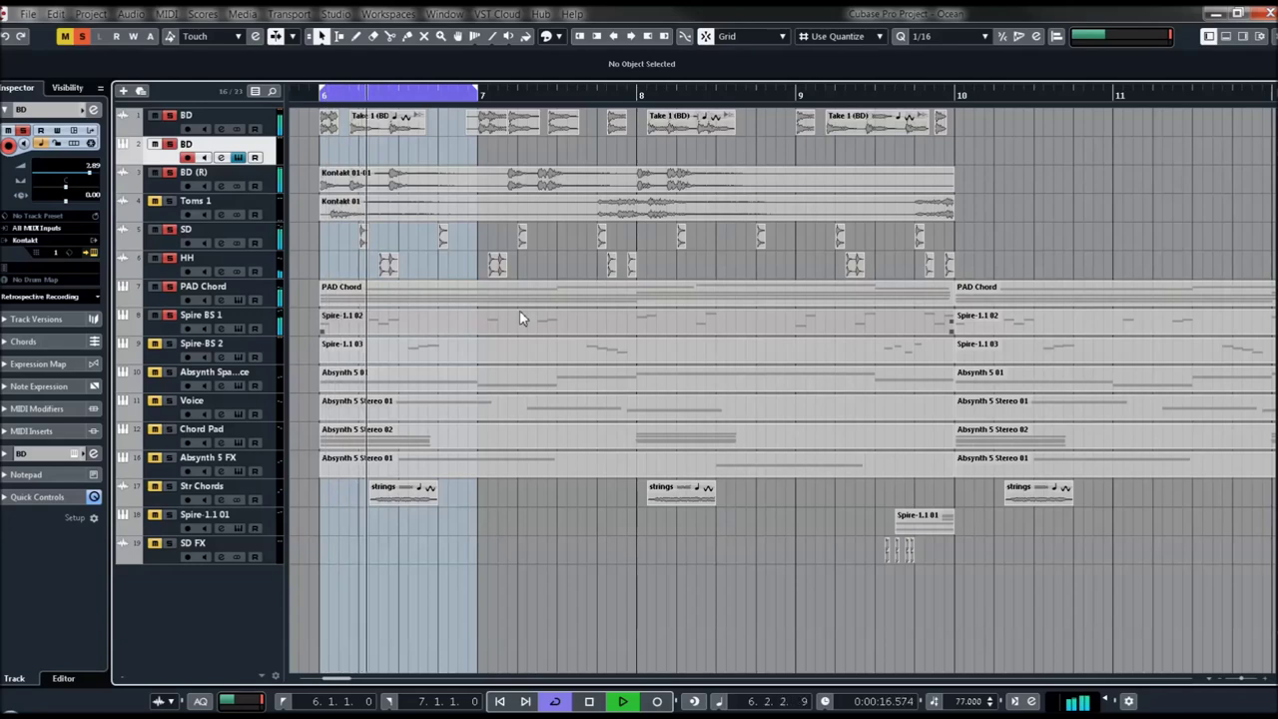
click(229, 318)
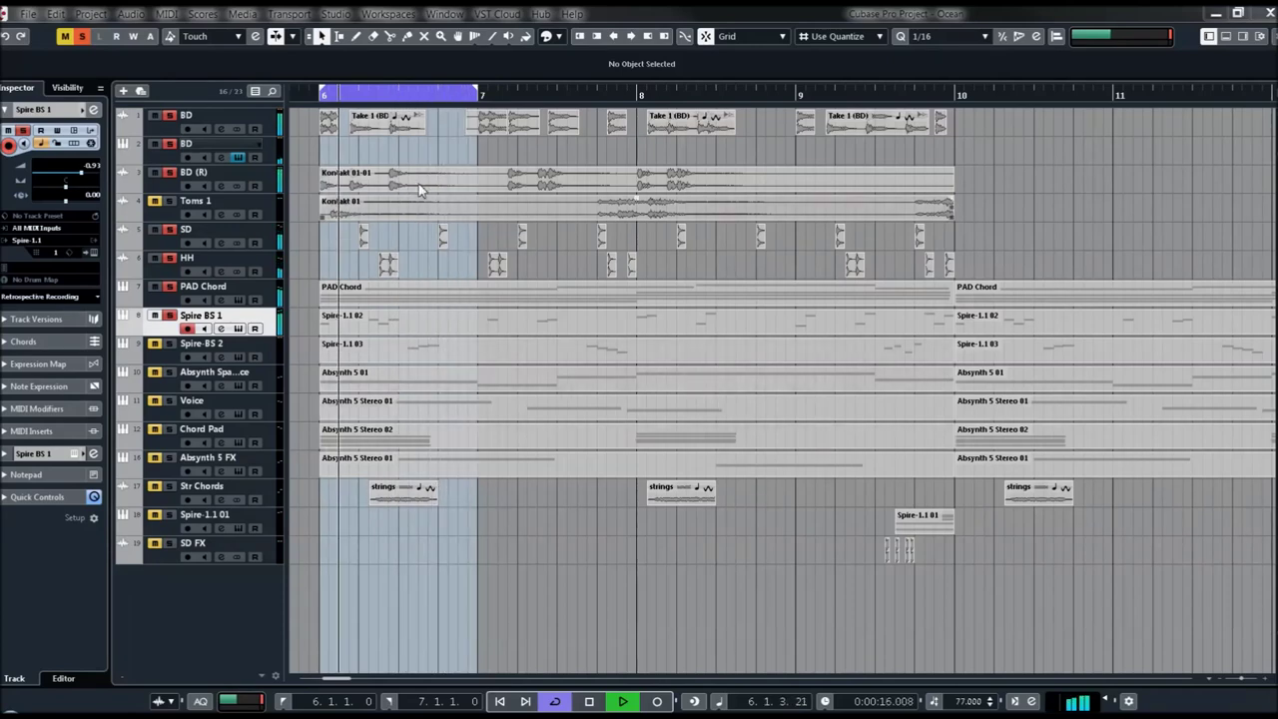
click(228, 150)
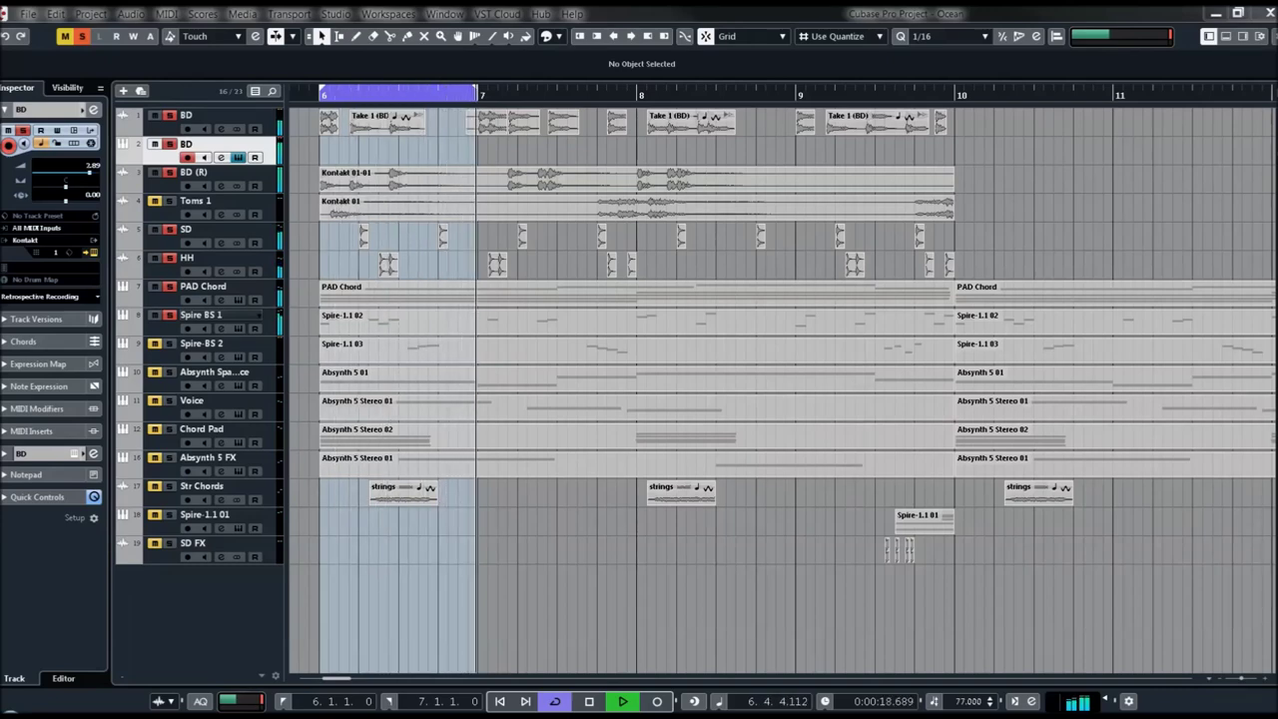
key(space)
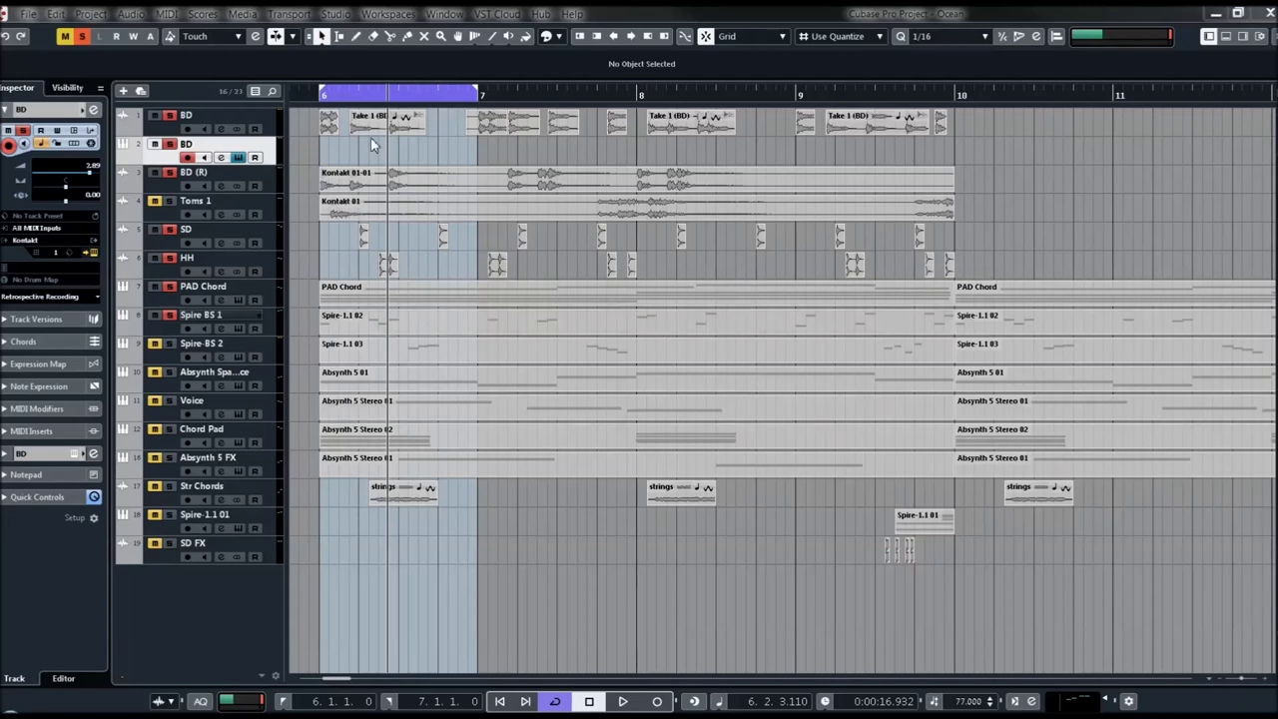
Zoom in on the timeline from bar 6, reopen Kontakt, collapse the Damage instruments and browse the other libraries.
drag(323, 103, 502, 319)
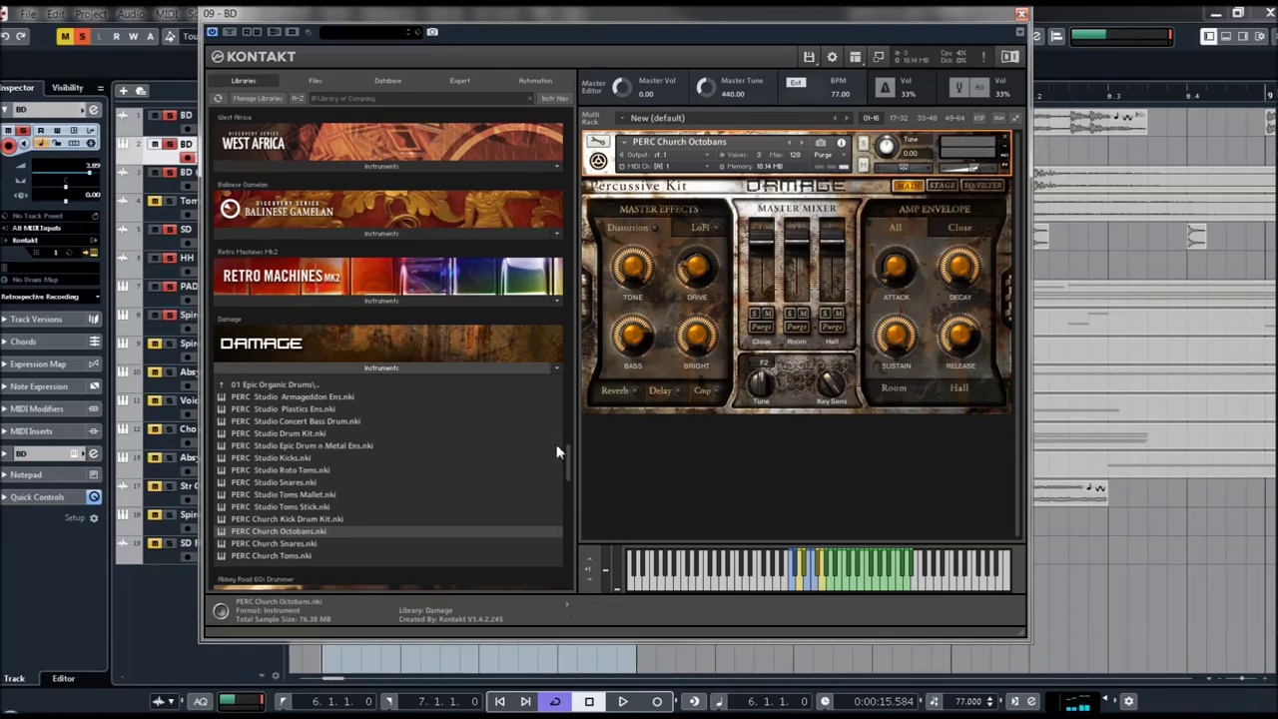
click(380, 369)
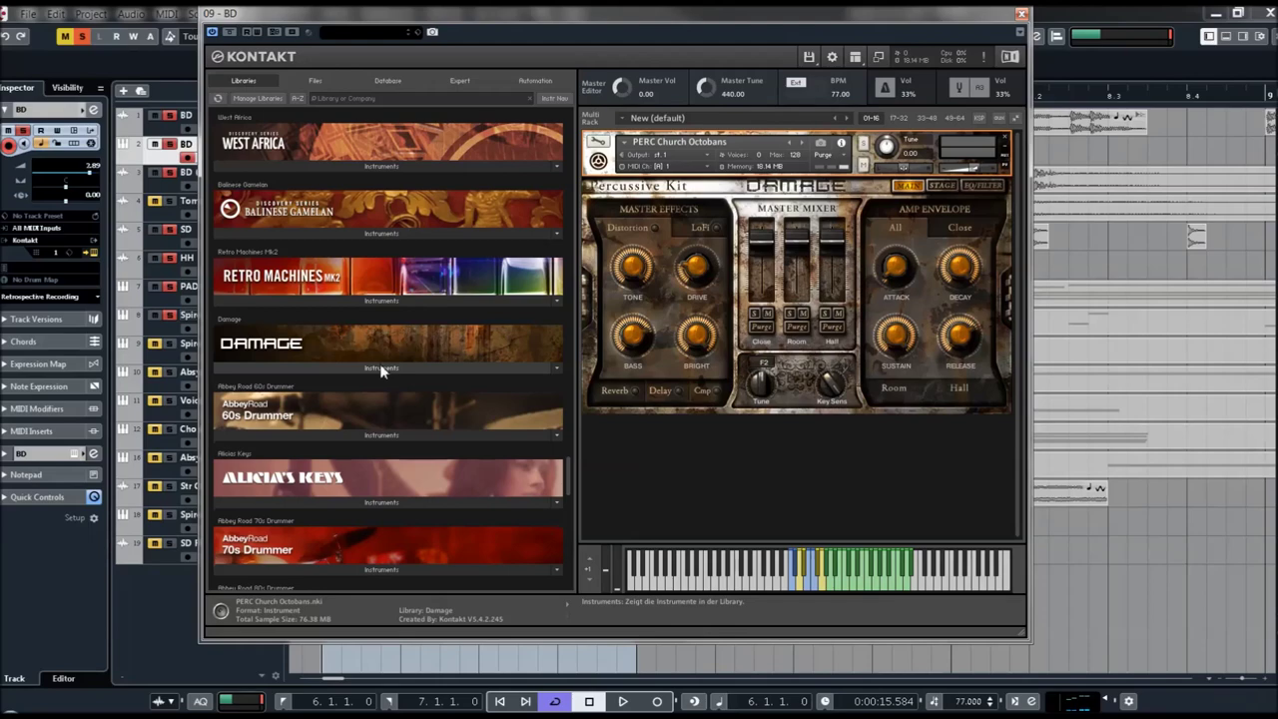
drag(568, 468, 581, 516)
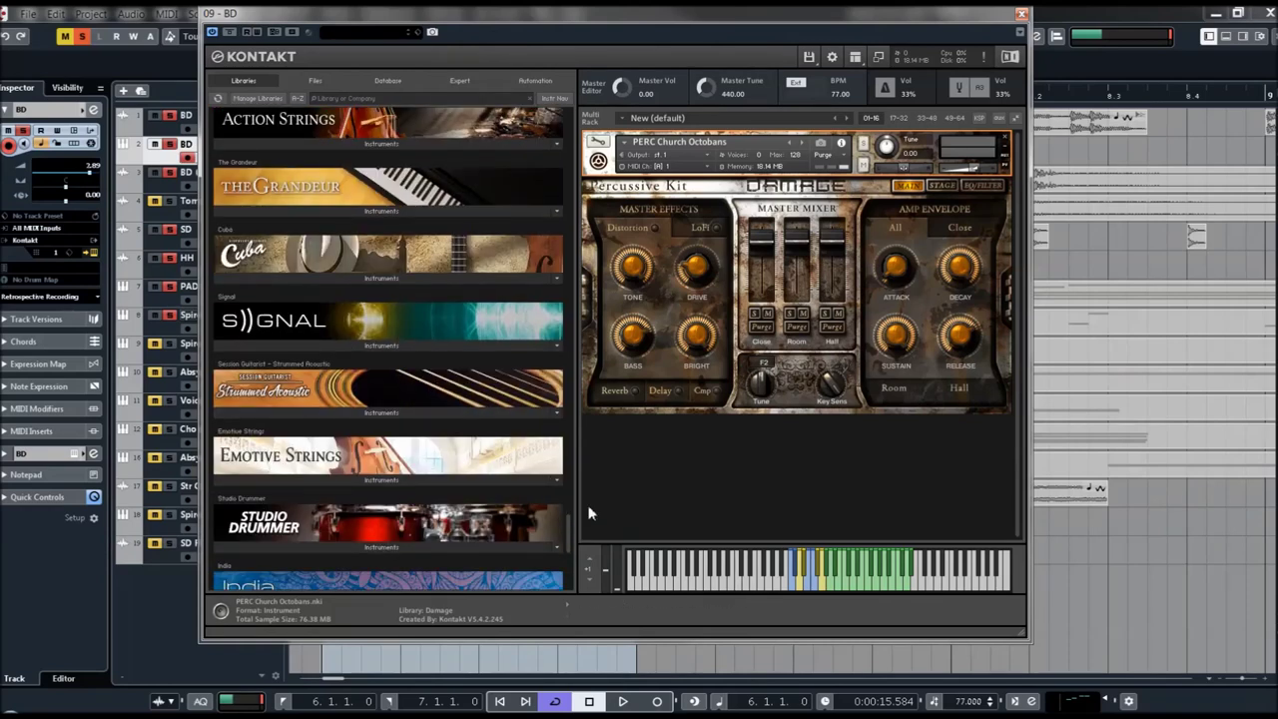
drag(570, 531, 567, 134)
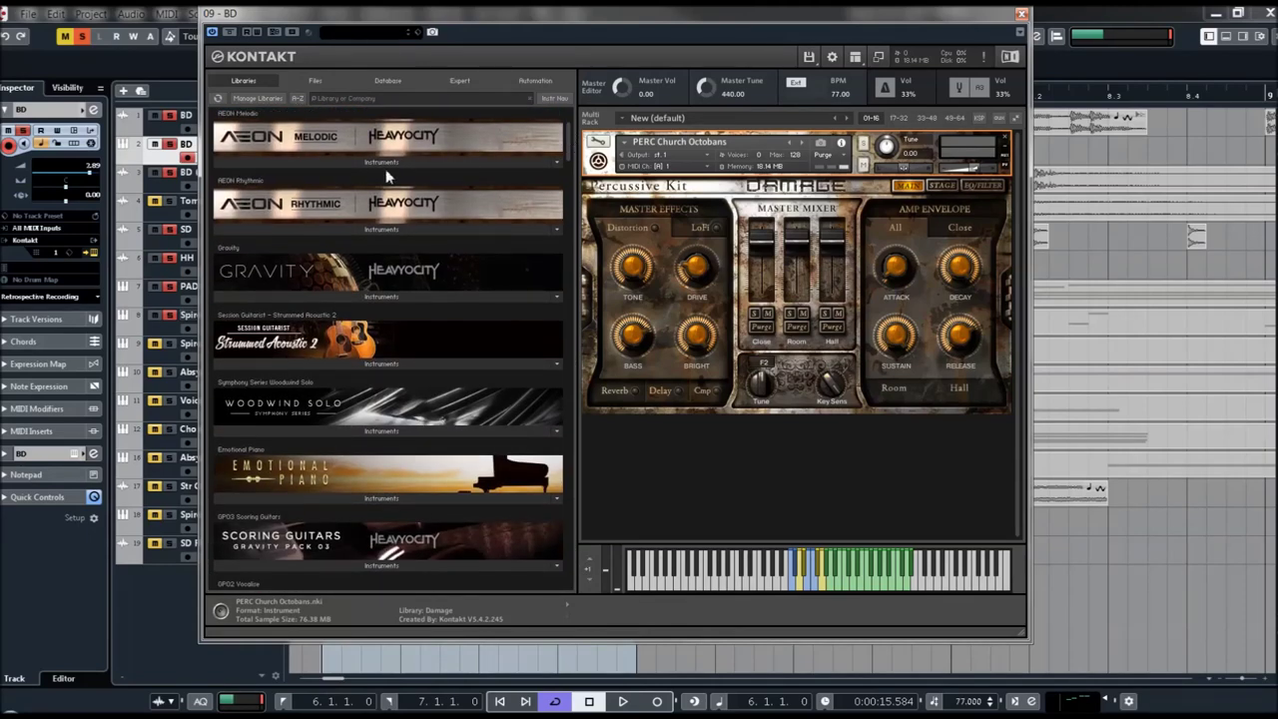
Load Menu Suite 1 from the Menu Suites of AEON Rhythmic in place of the octobans kit.
click(390, 229)
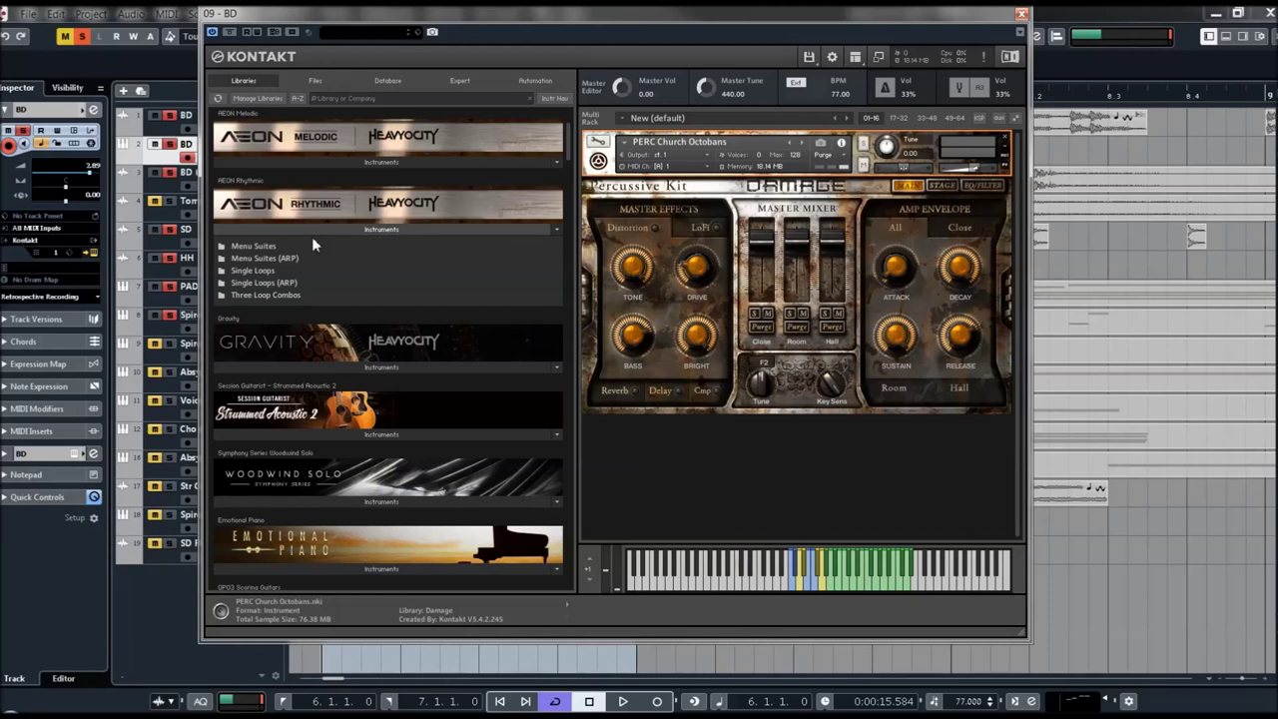
click(245, 248)
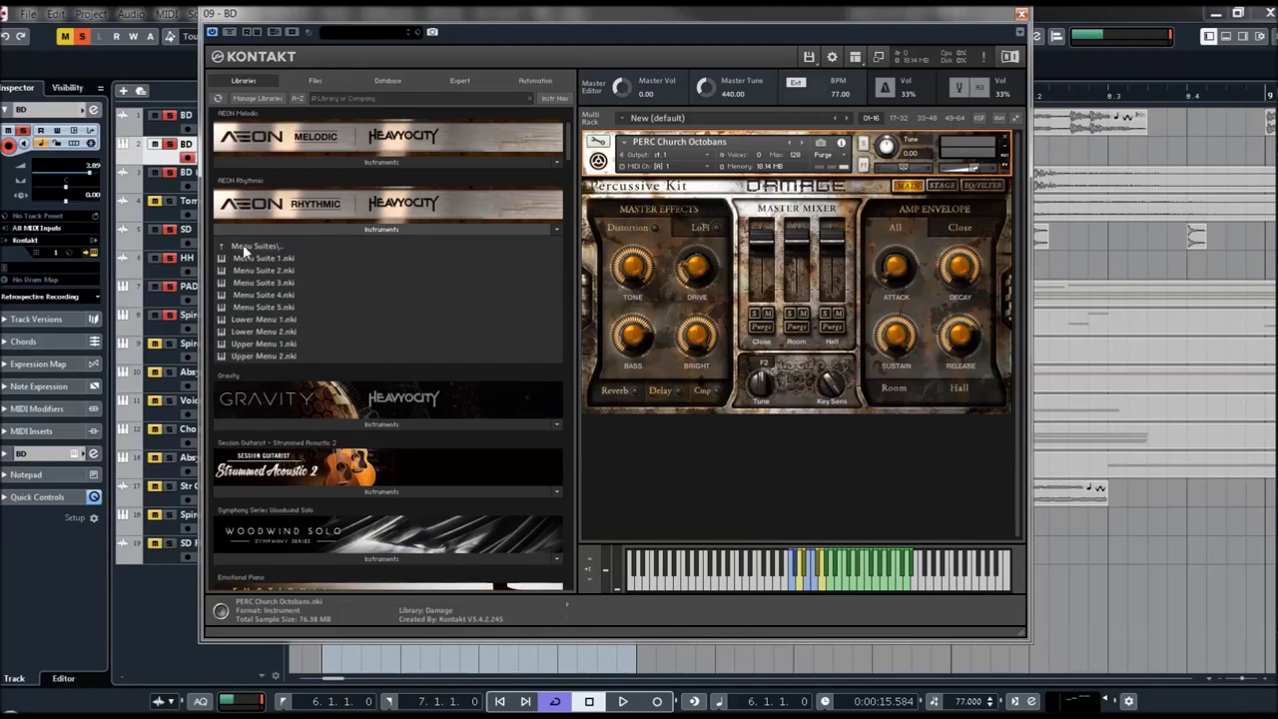
click(260, 259)
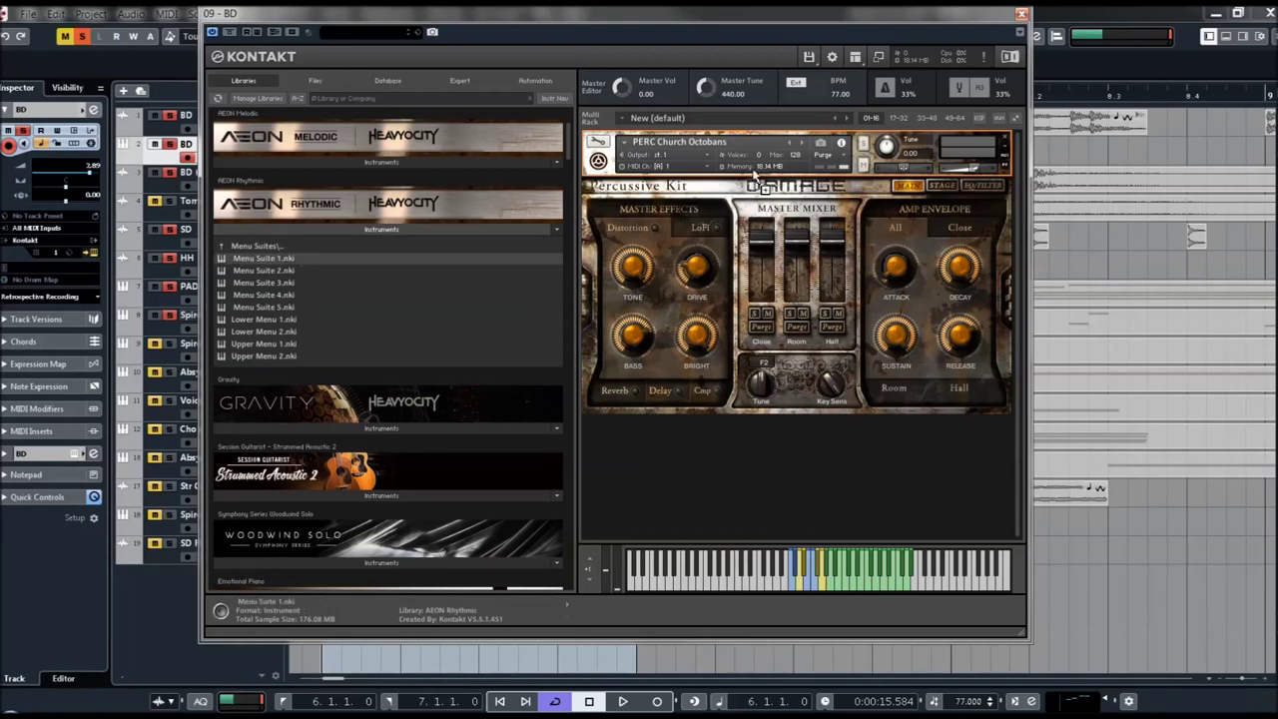
drag(756, 175, 755, 175)
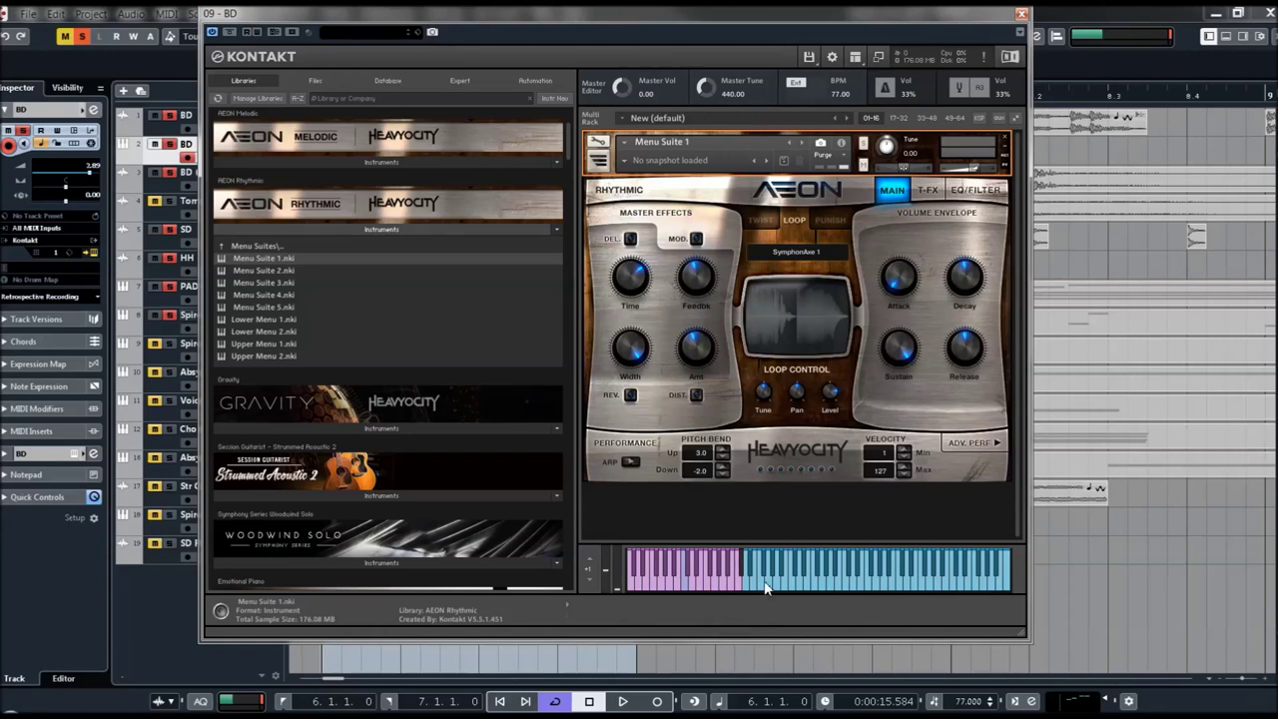
Audition several Menu Suite 1 loops across the keyboard and close the Kontakt window.
click(705, 589)
click(849, 582)
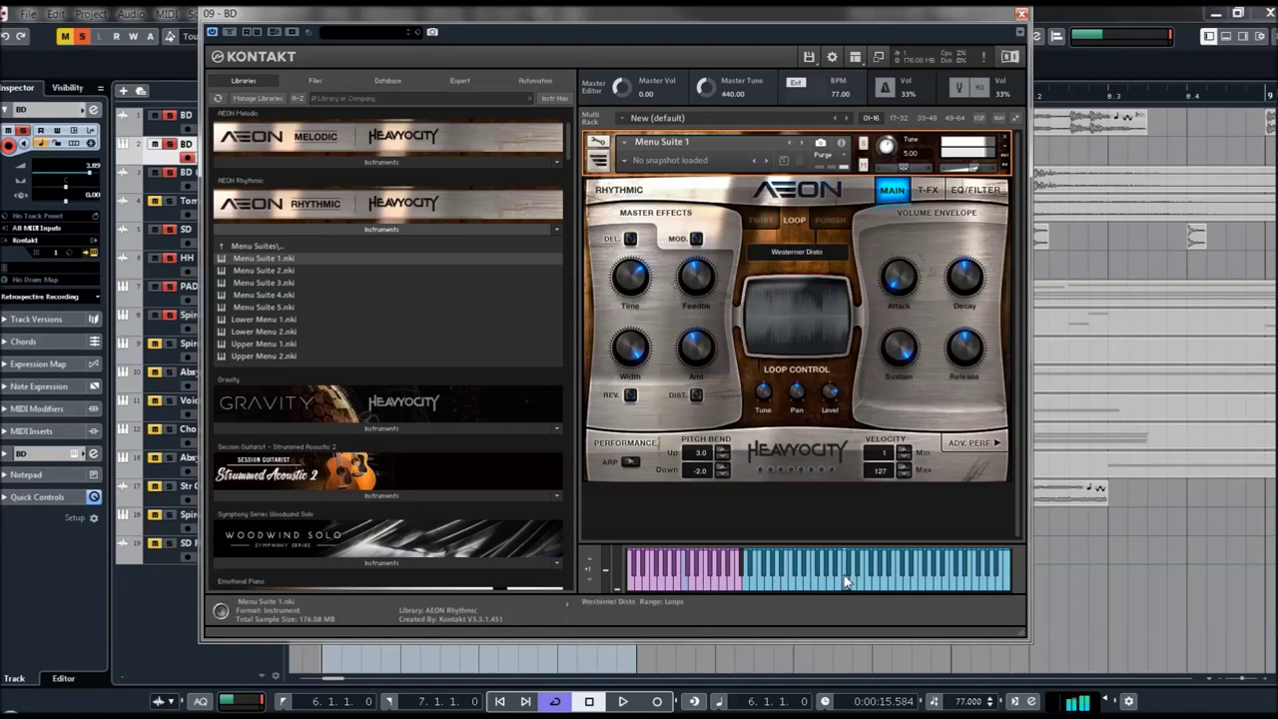
click(786, 591)
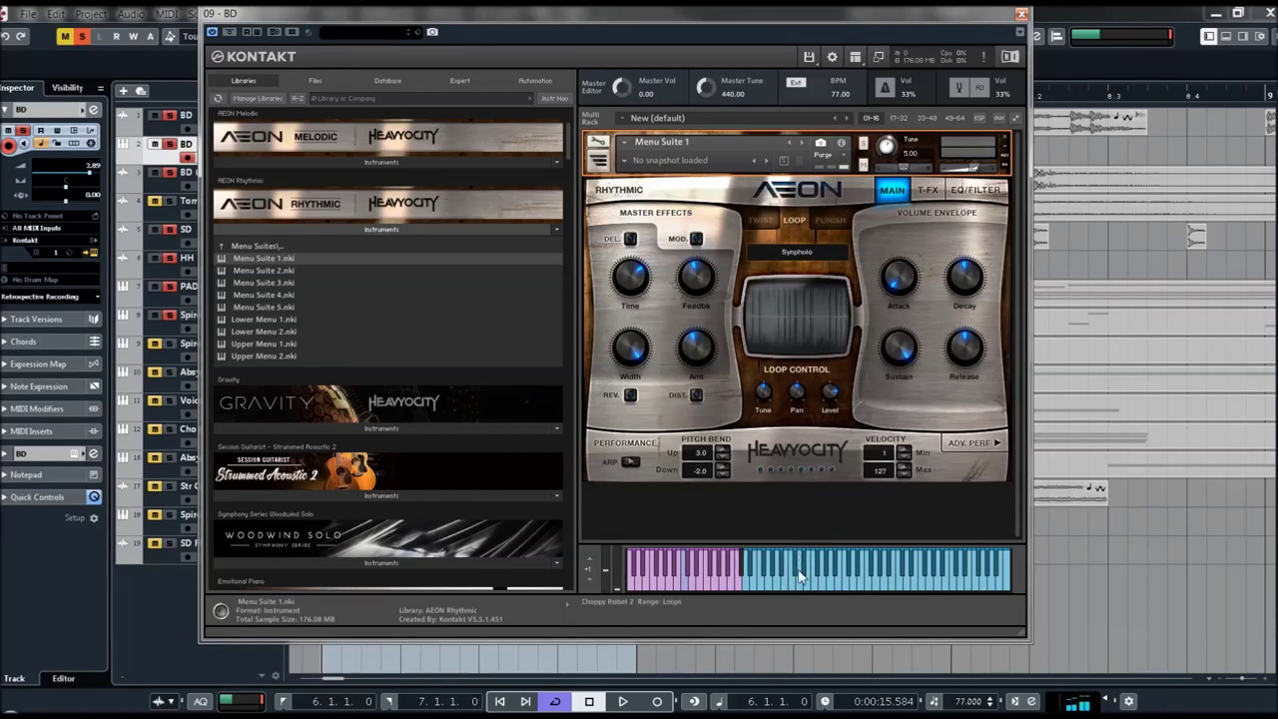
click(893, 585)
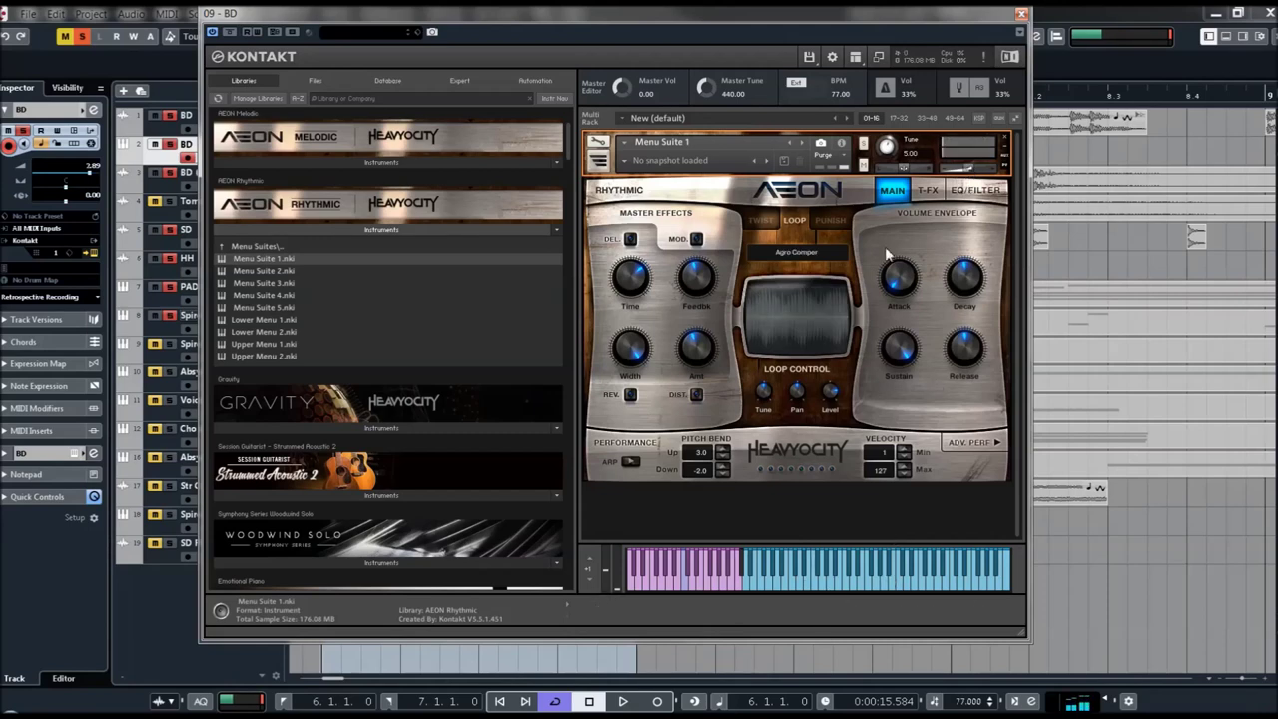
click(777, 577)
click(775, 556)
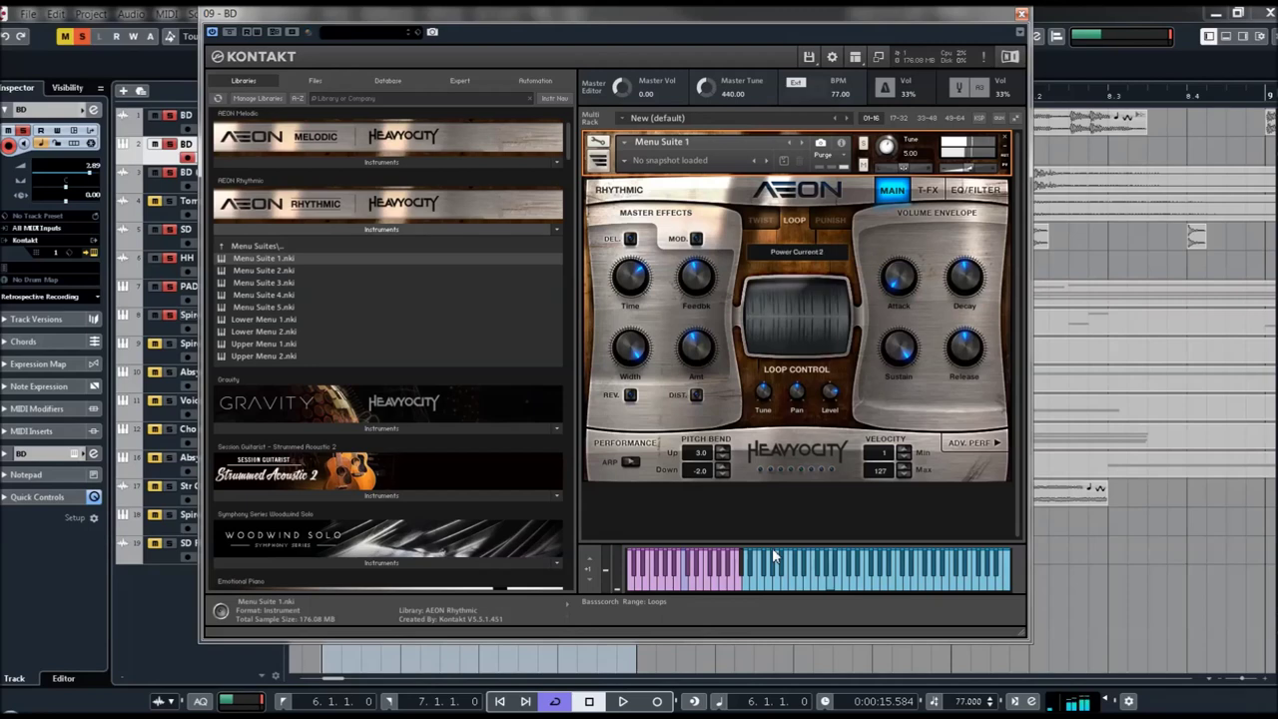
click(791, 554)
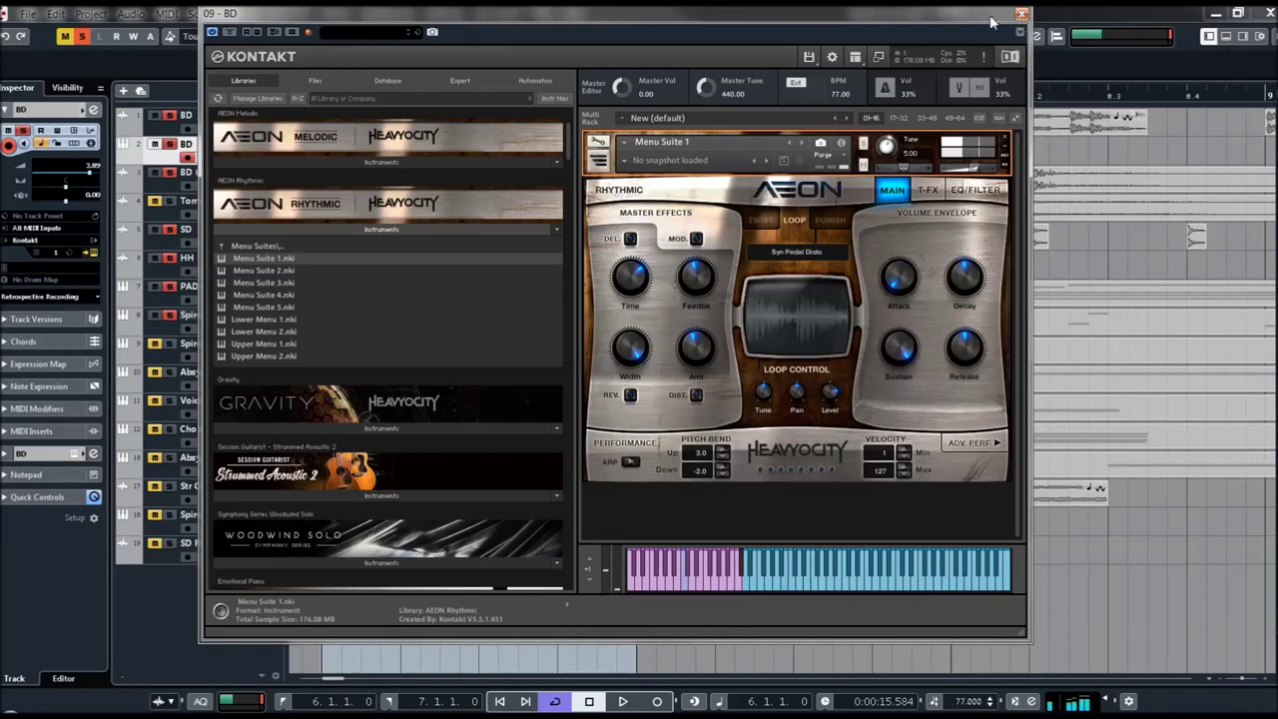
click(1021, 14)
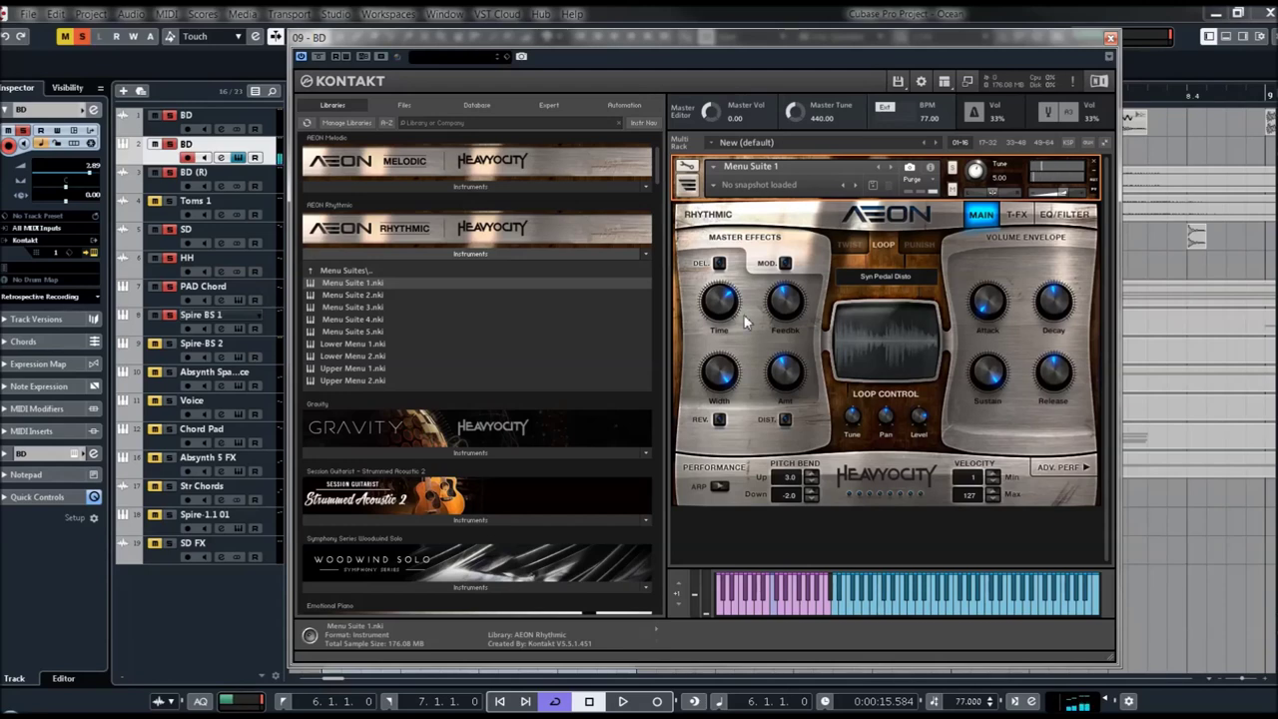
Audition more Menu Suite 1 loops, then close Kontakt and play the project from bar 6.
drag(738, 358, 740, 368)
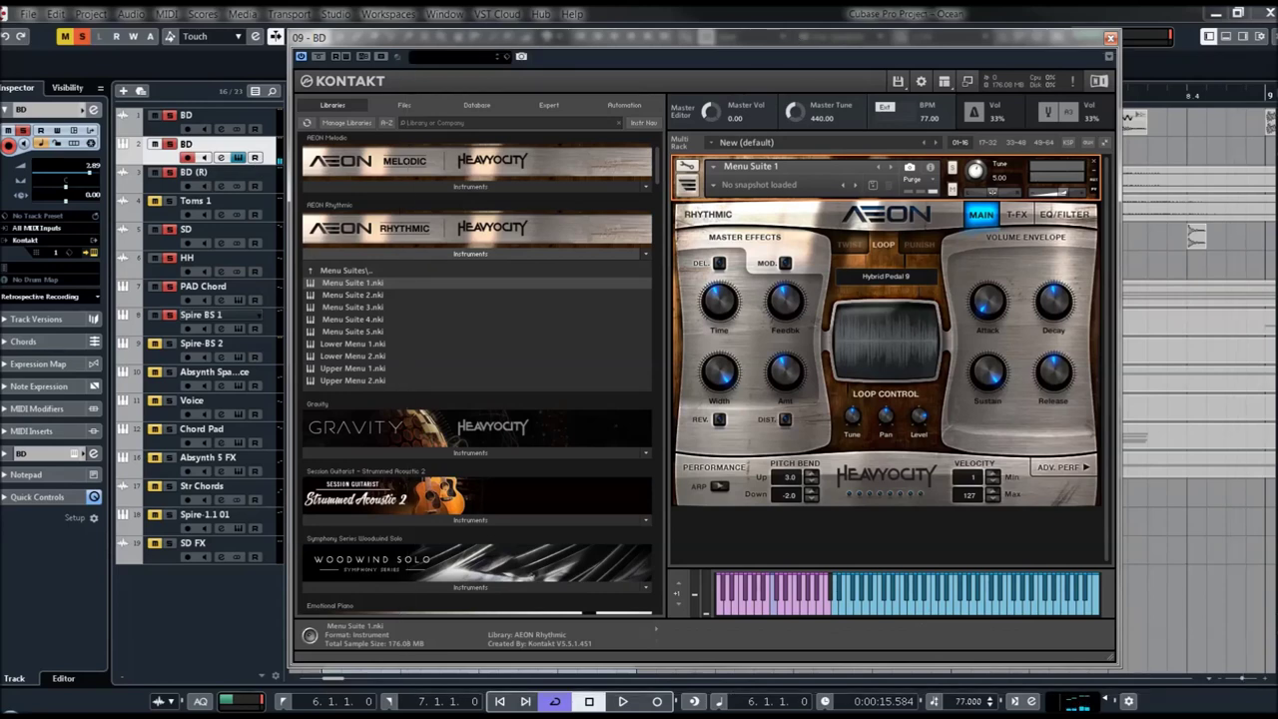
key(Escape)
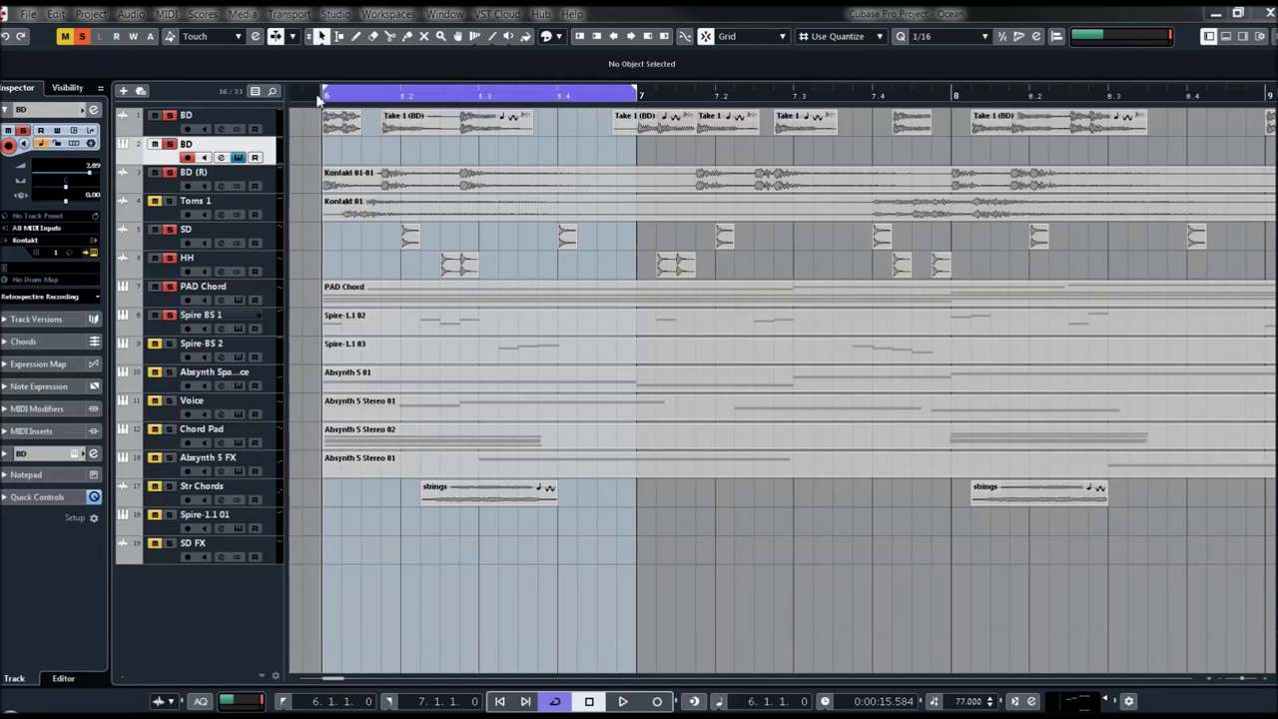
key(space)
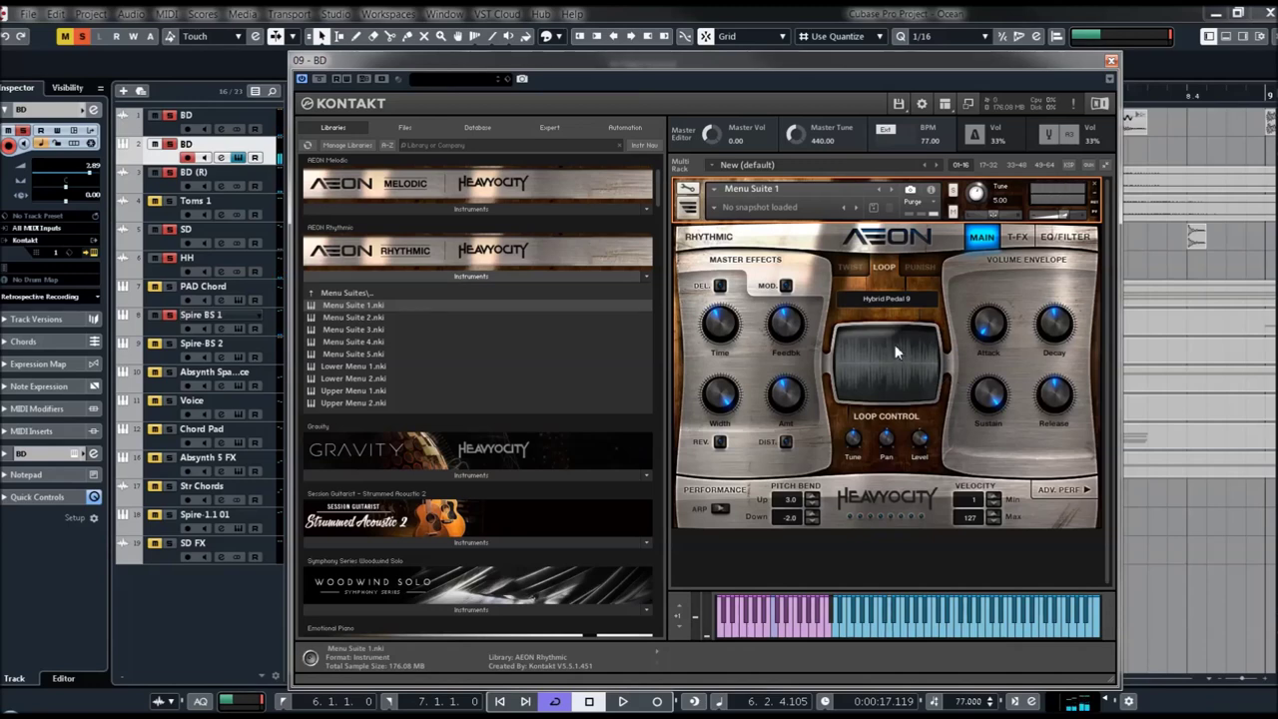
Audition further AEON Rhythmic loops in the reopened Kontakt and display the Twist effect controls.
scroll(894, 358, down, 1)
scroll(890, 348, down, 1)
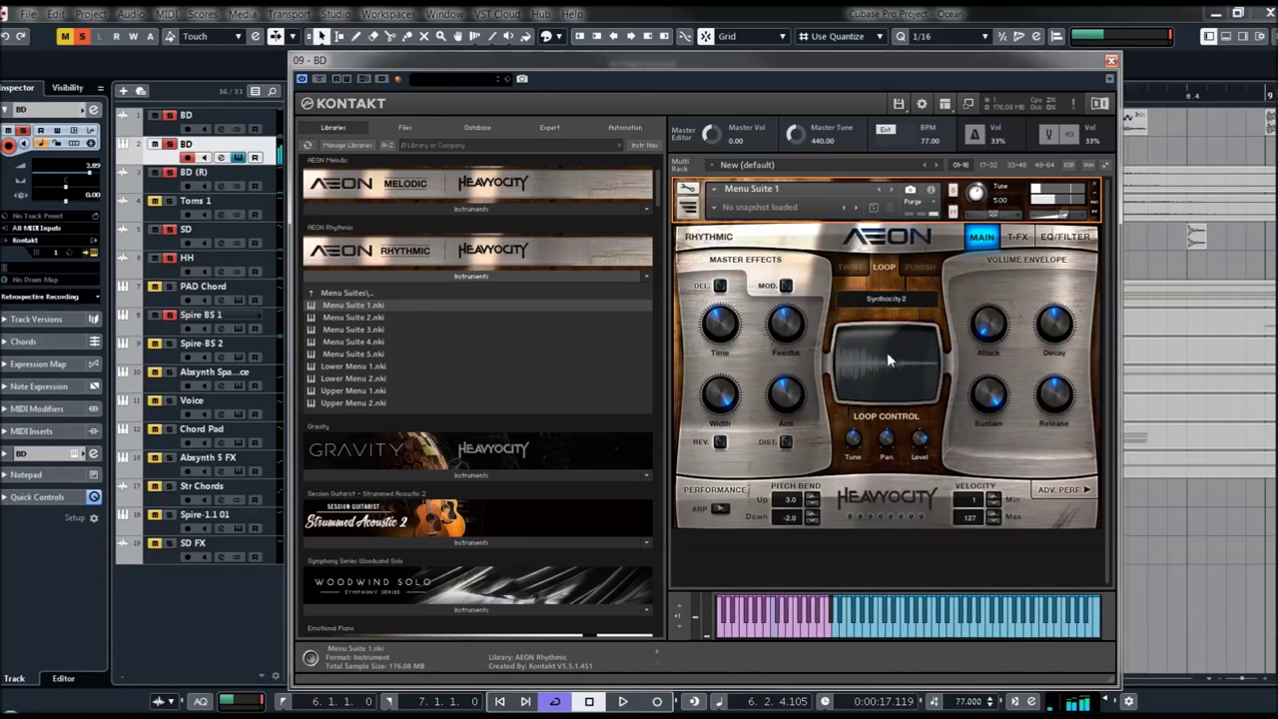
scroll(885, 350, up, 1)
scroll(884, 349, down, 1)
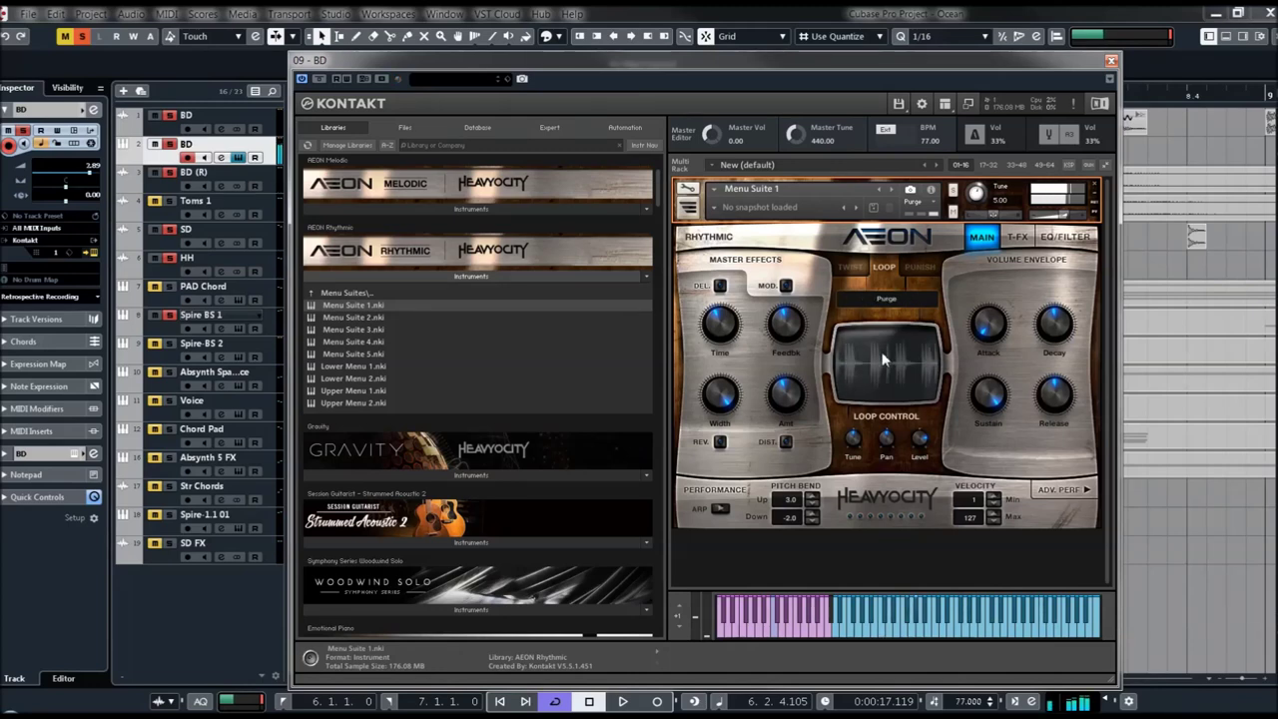
click(850, 267)
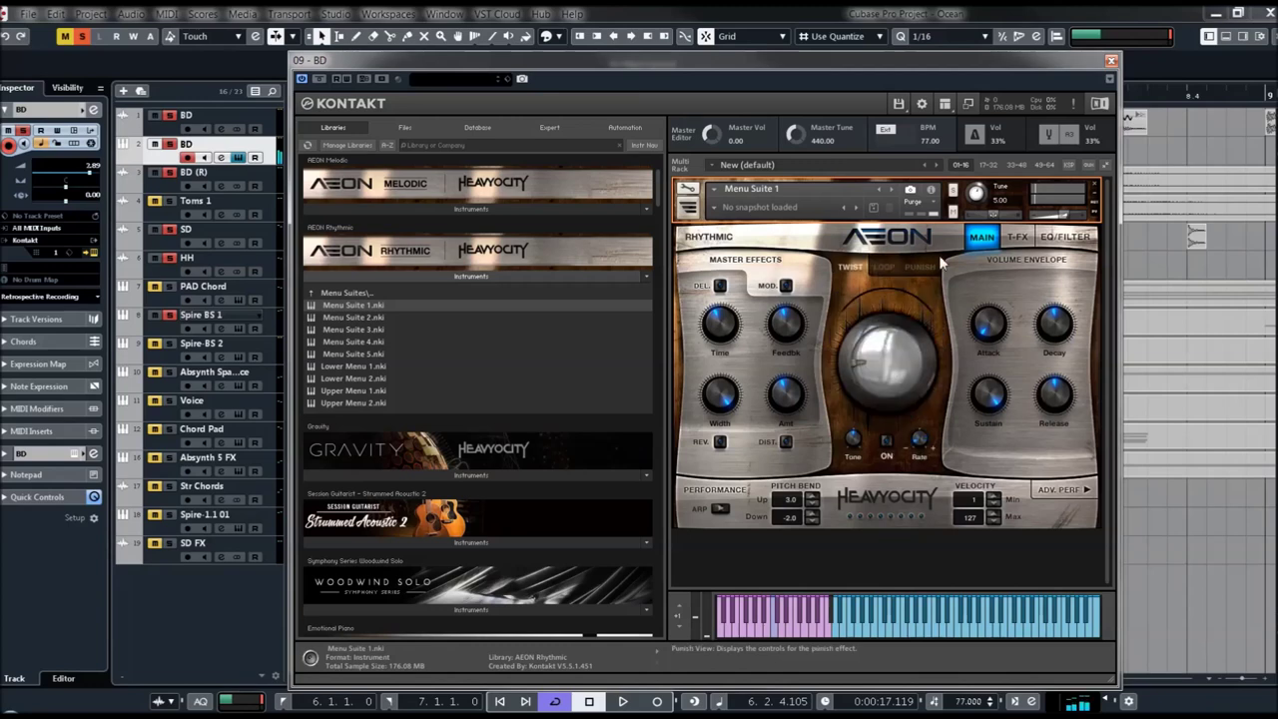
View the EQ and filter page of Menu Suite 1, return to its main page and close the Kontakt window.
click(1065, 237)
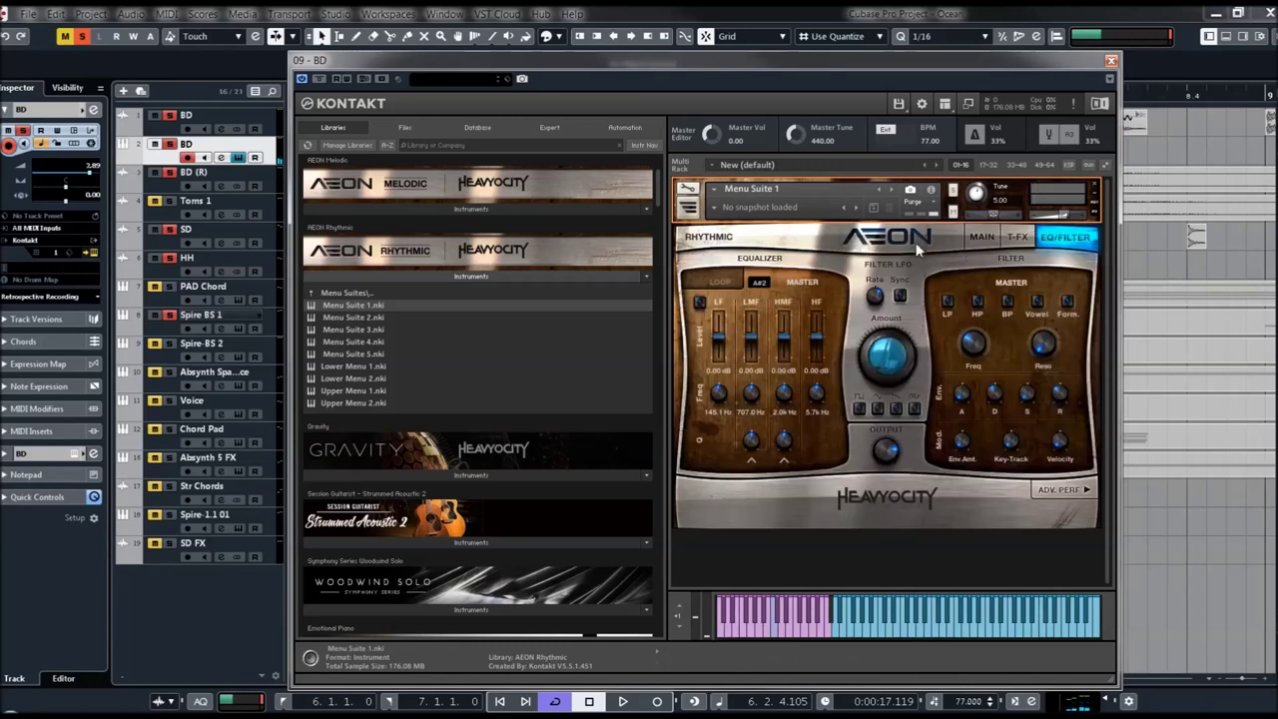
click(988, 237)
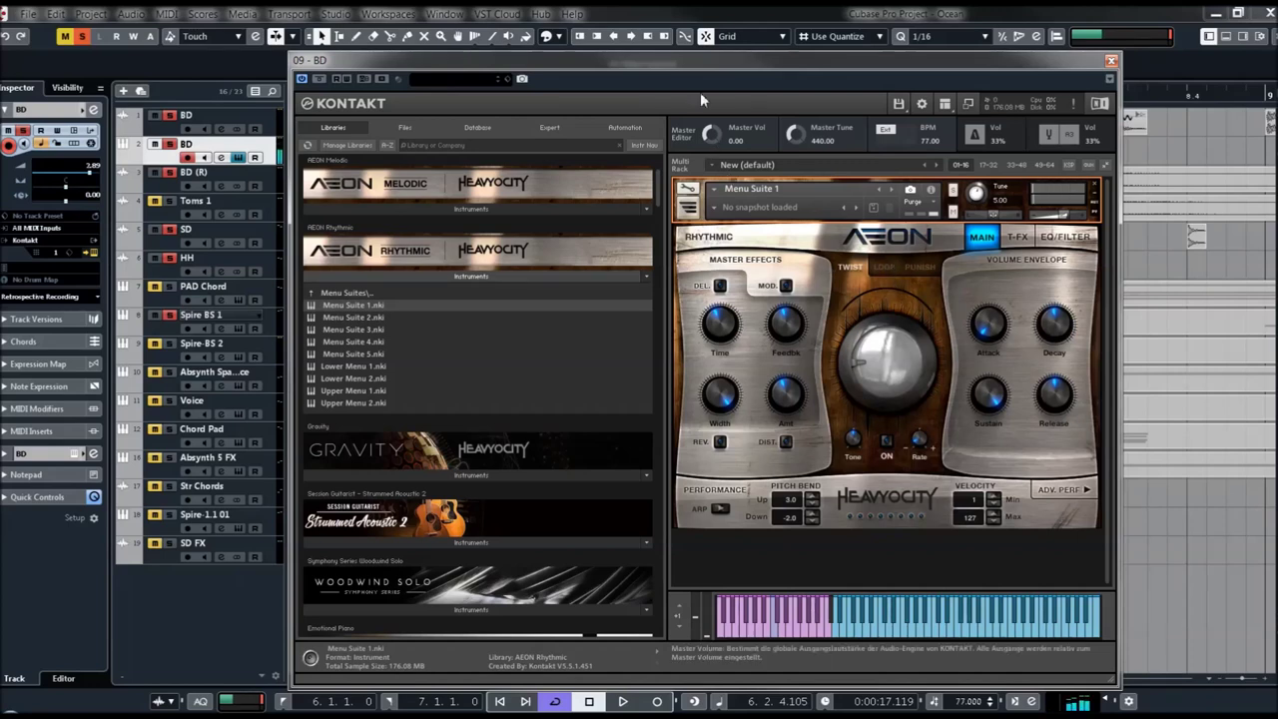
click(1112, 60)
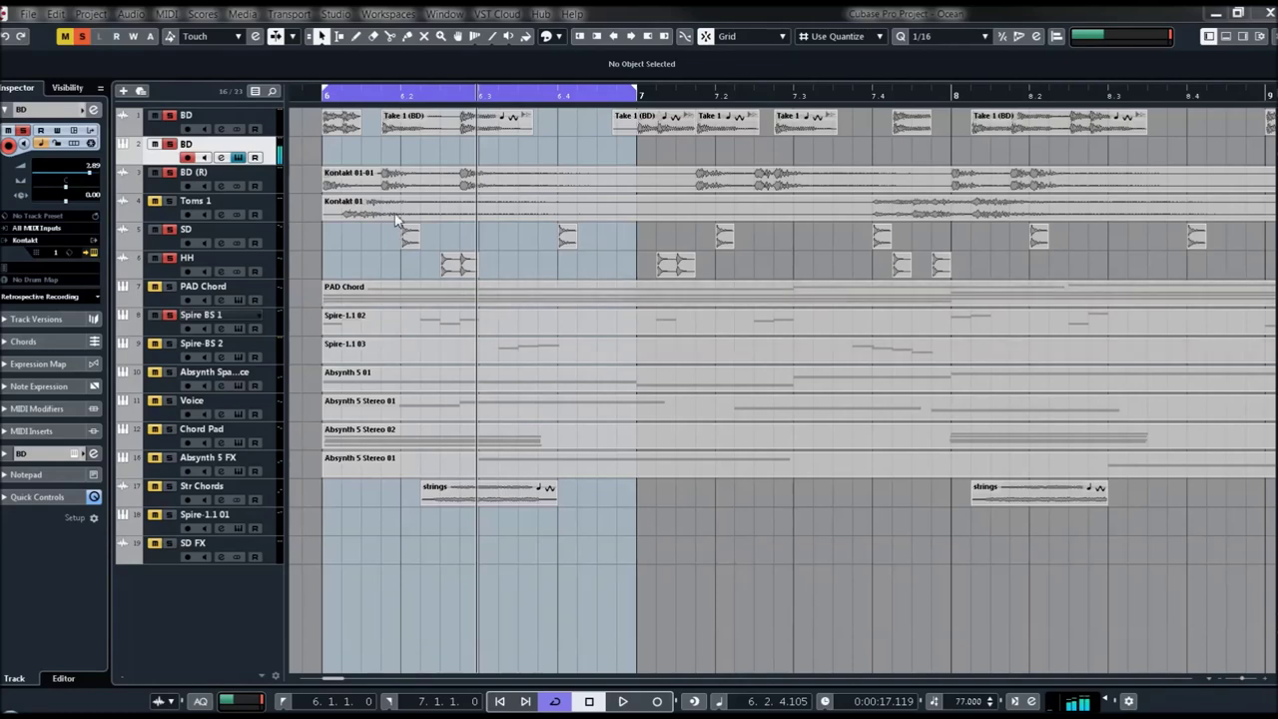
Play the project from bar 6 and record AEON Rhythmic loop notes onto the BD instrument track between bars 6 and 7.
click(328, 103)
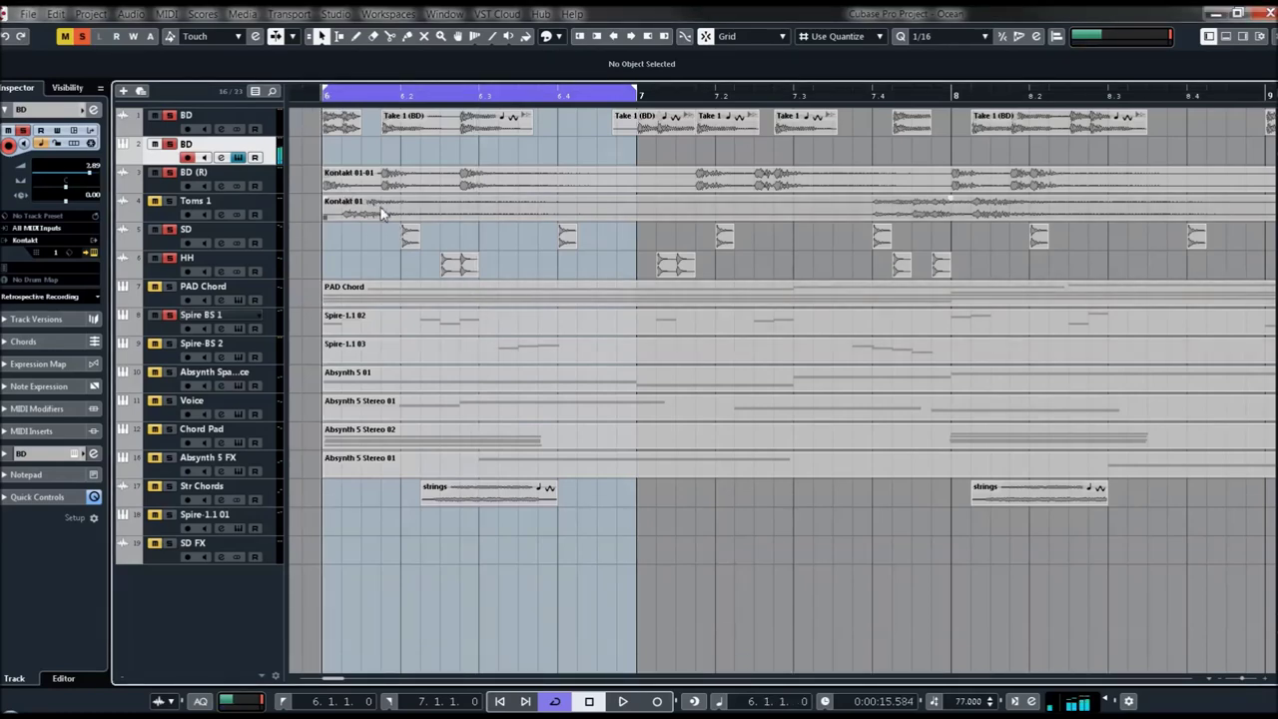
key(space)
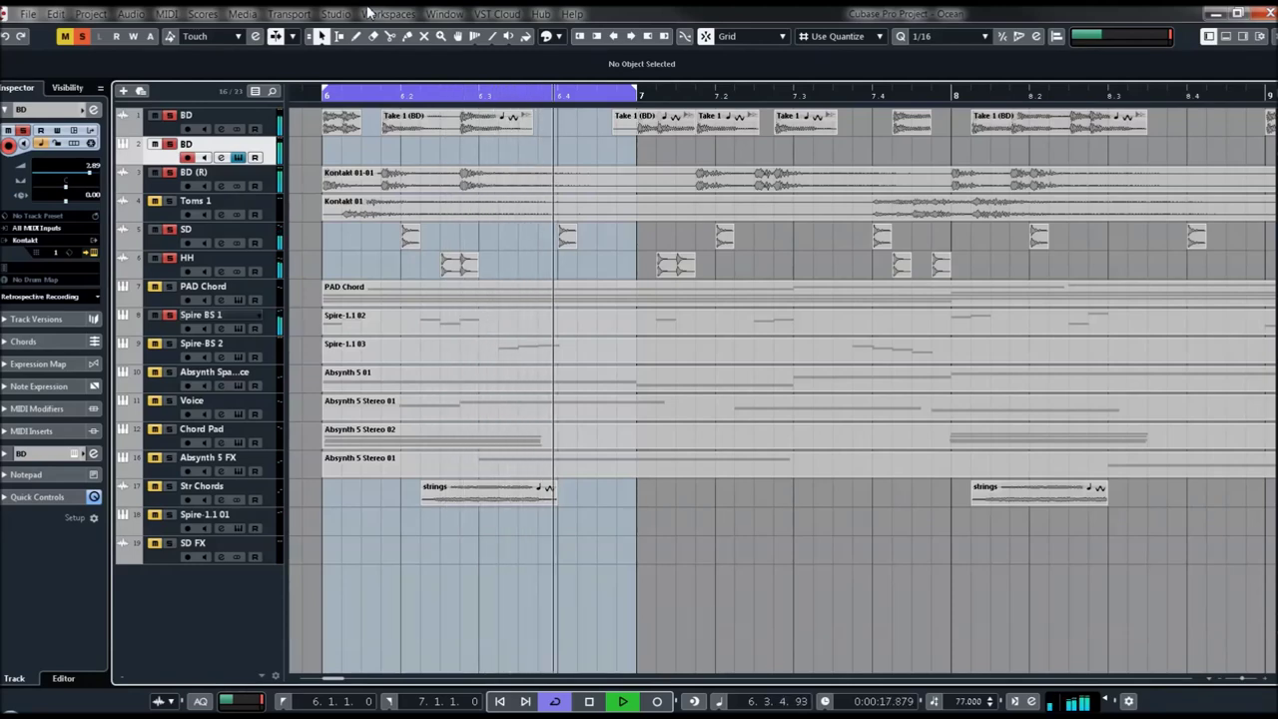
key(KP_Multiply)
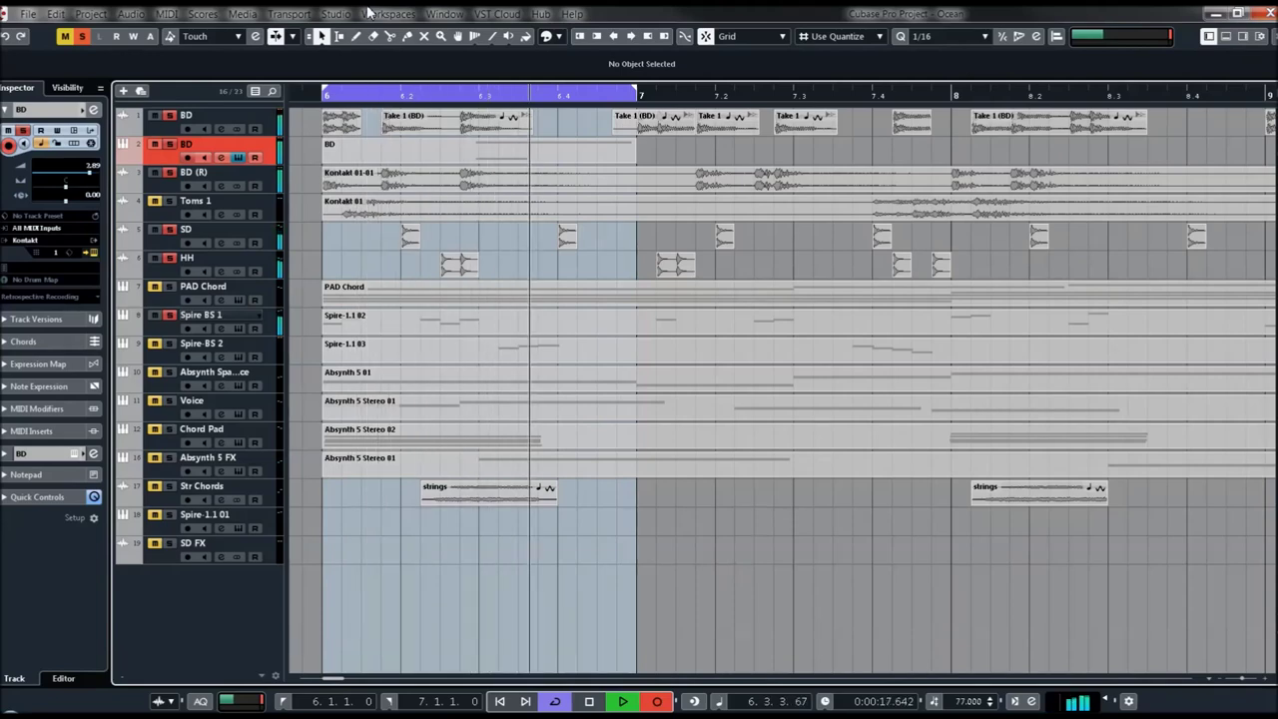
key(space)
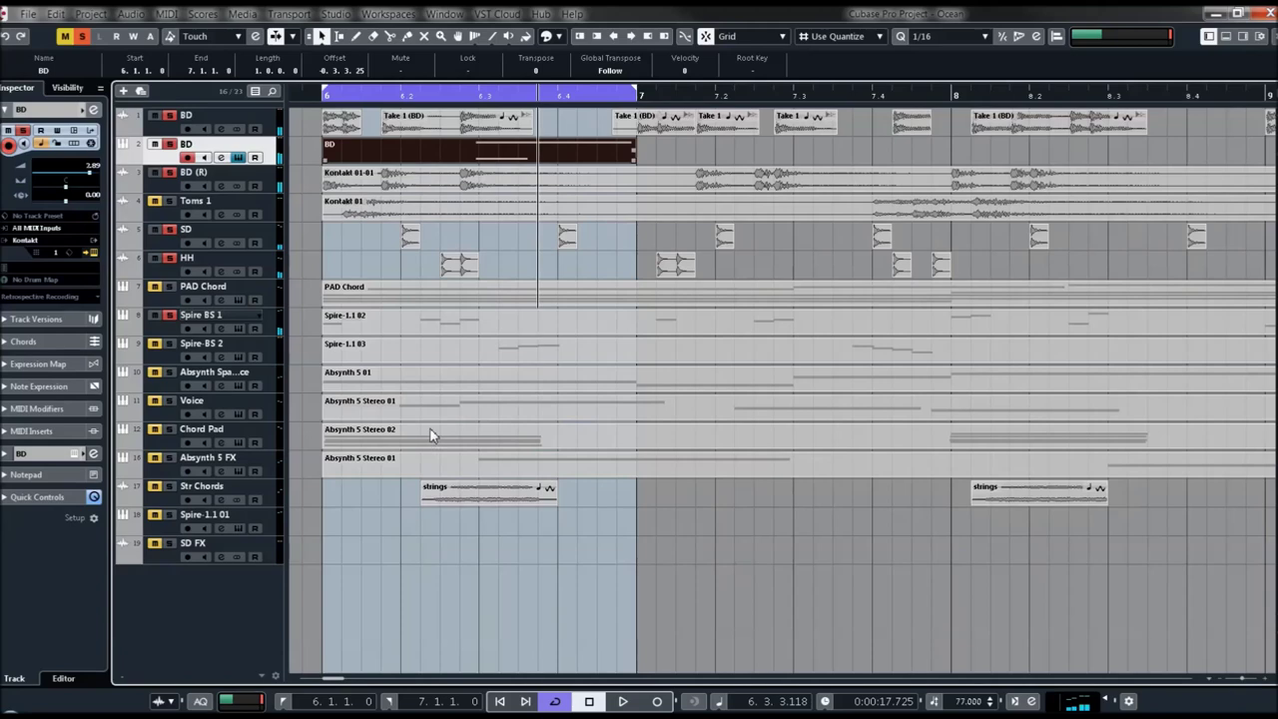
Open the recorded BD part in the note editor, enlarge the note area and shorten the end of the A3 note.
key(ctrl+e)
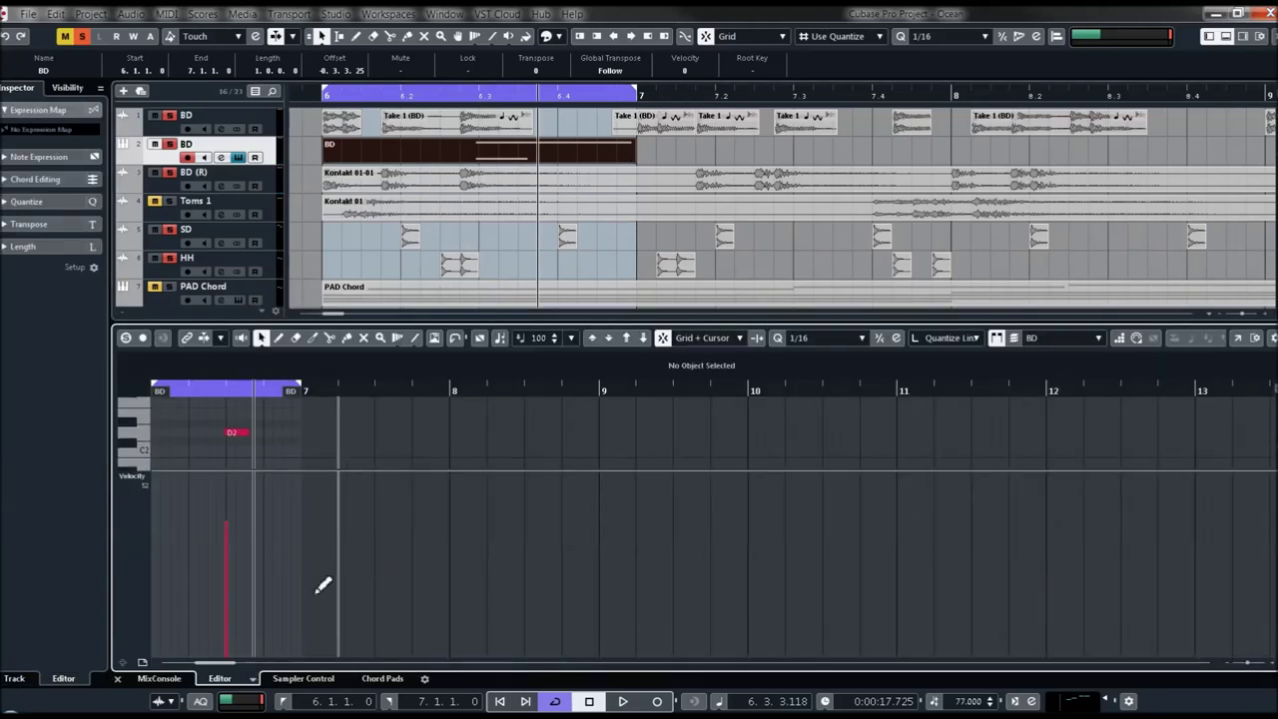
drag(306, 471, 280, 589)
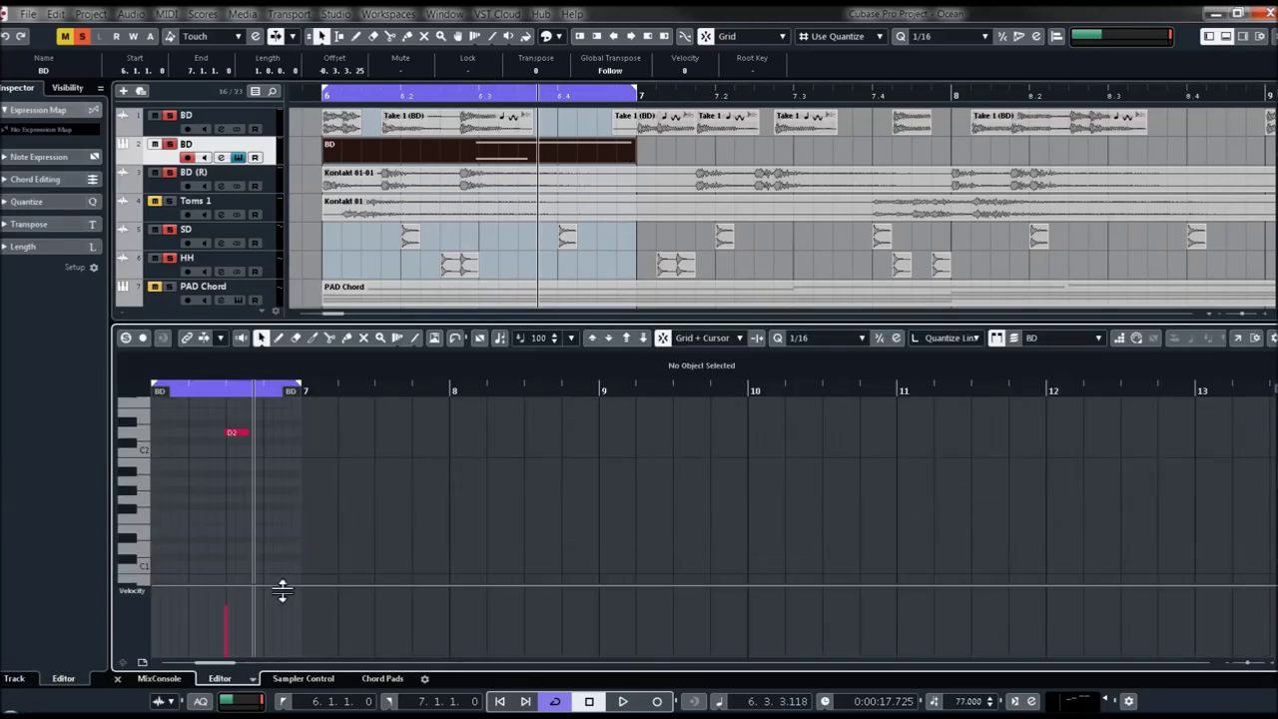
scroll(232, 504, up, 5)
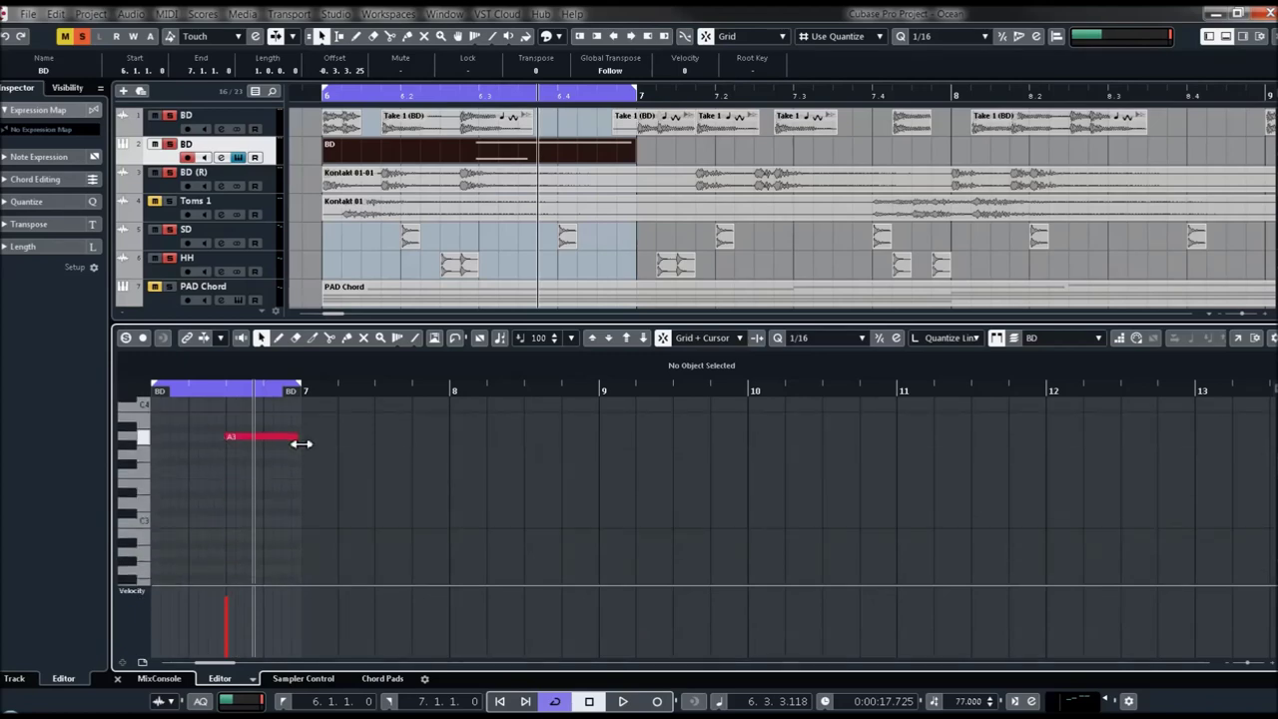
click(298, 441)
drag(292, 436, 288, 436)
Quantize the A3 and D2 notes to the 1/16 grid and close the note editor.
drag(208, 428, 235, 460)
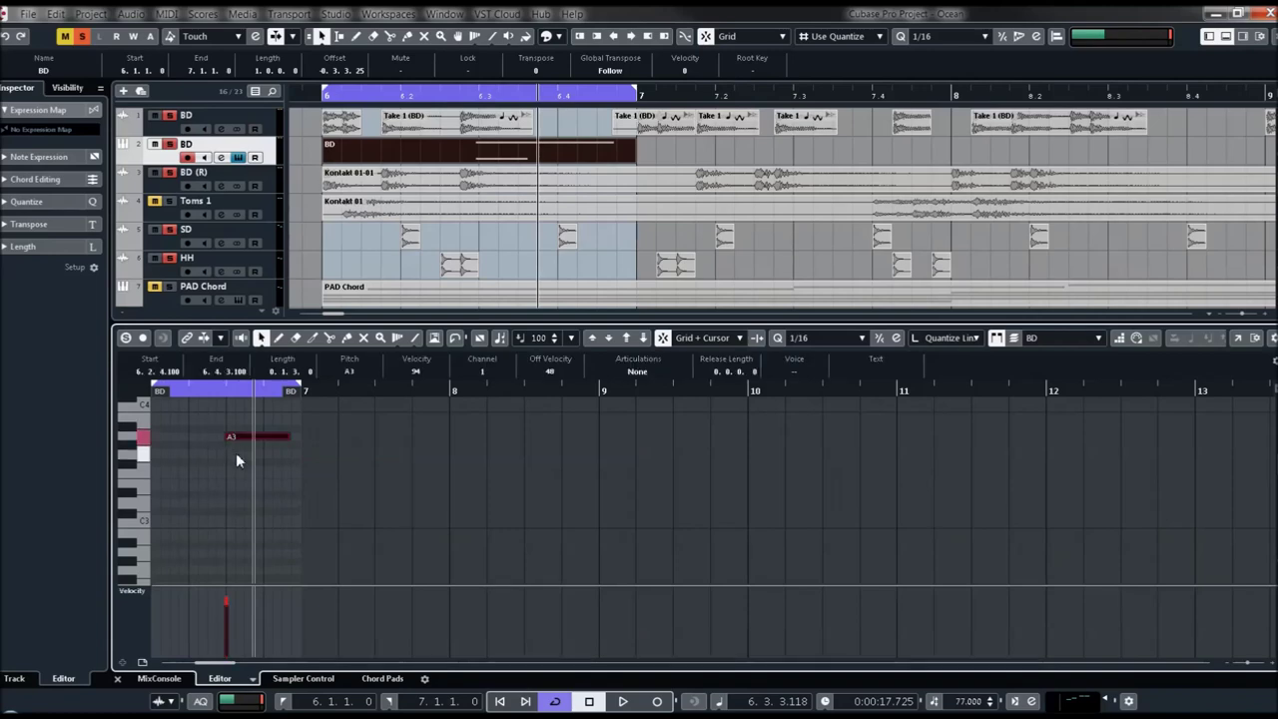
click(299, 474)
scroll(369, 484, down, 3)
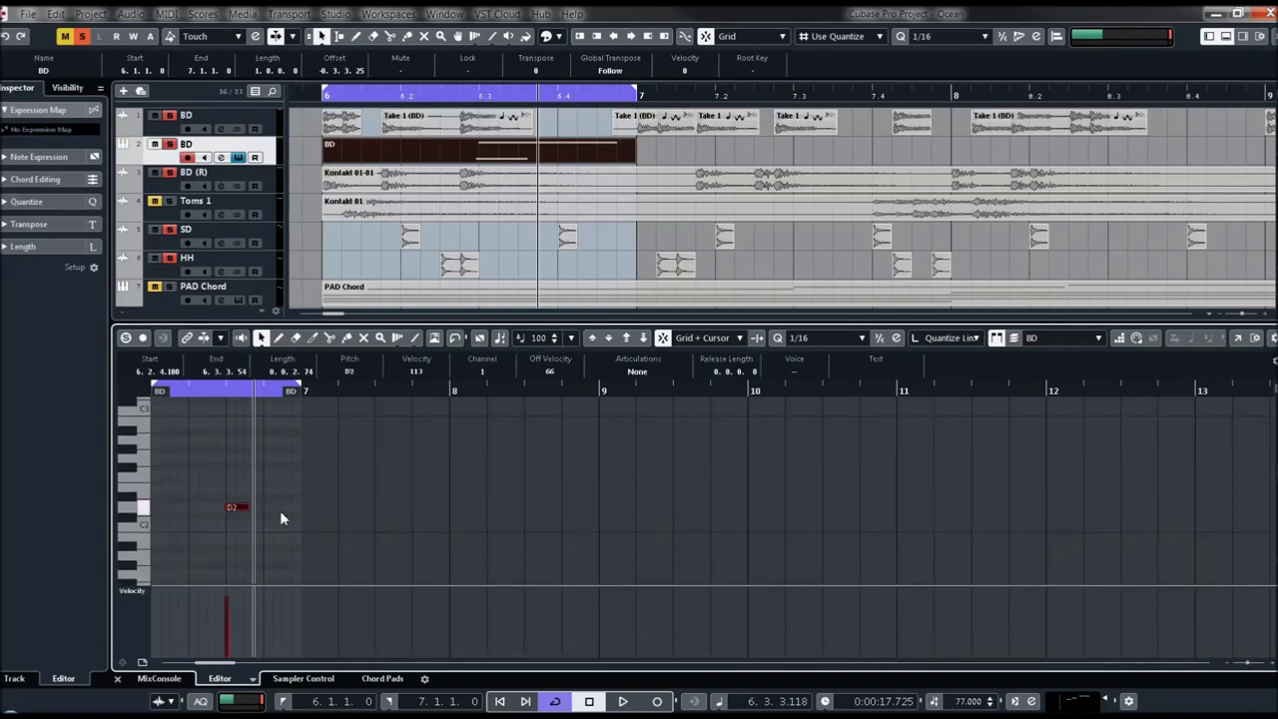
scroll(469, 512, up, 1)
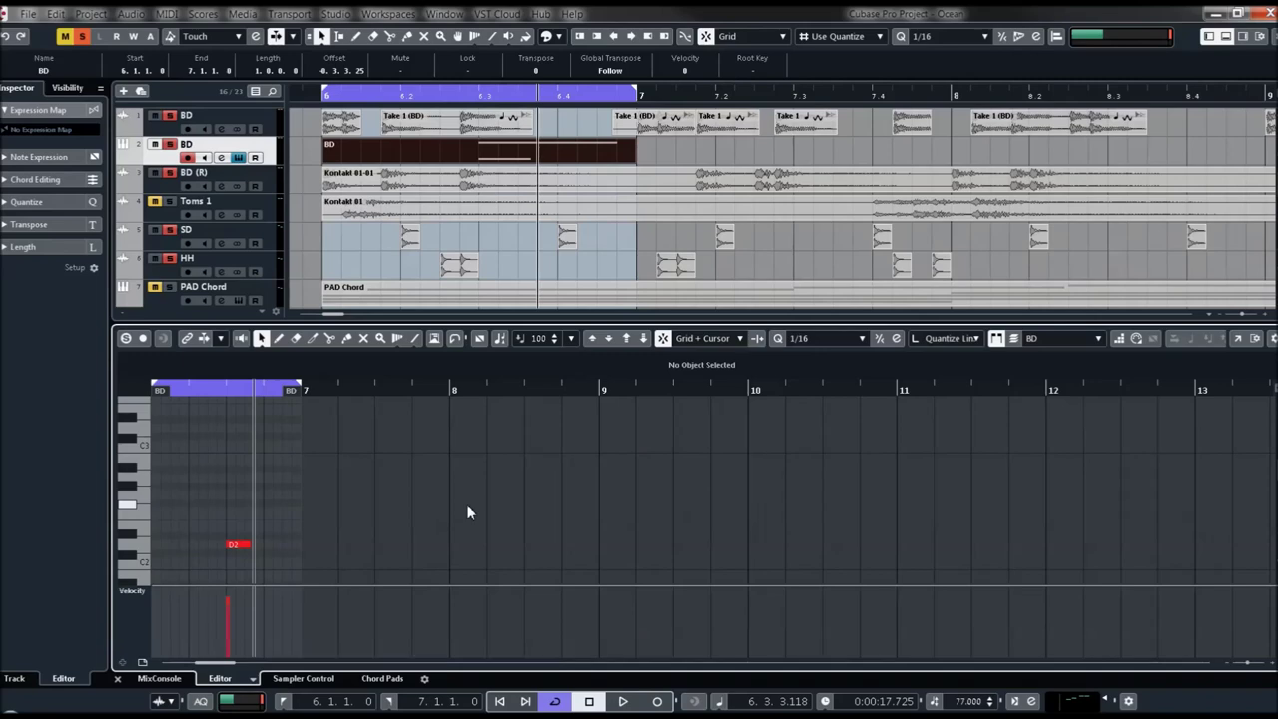
scroll(469, 513, up, 1)
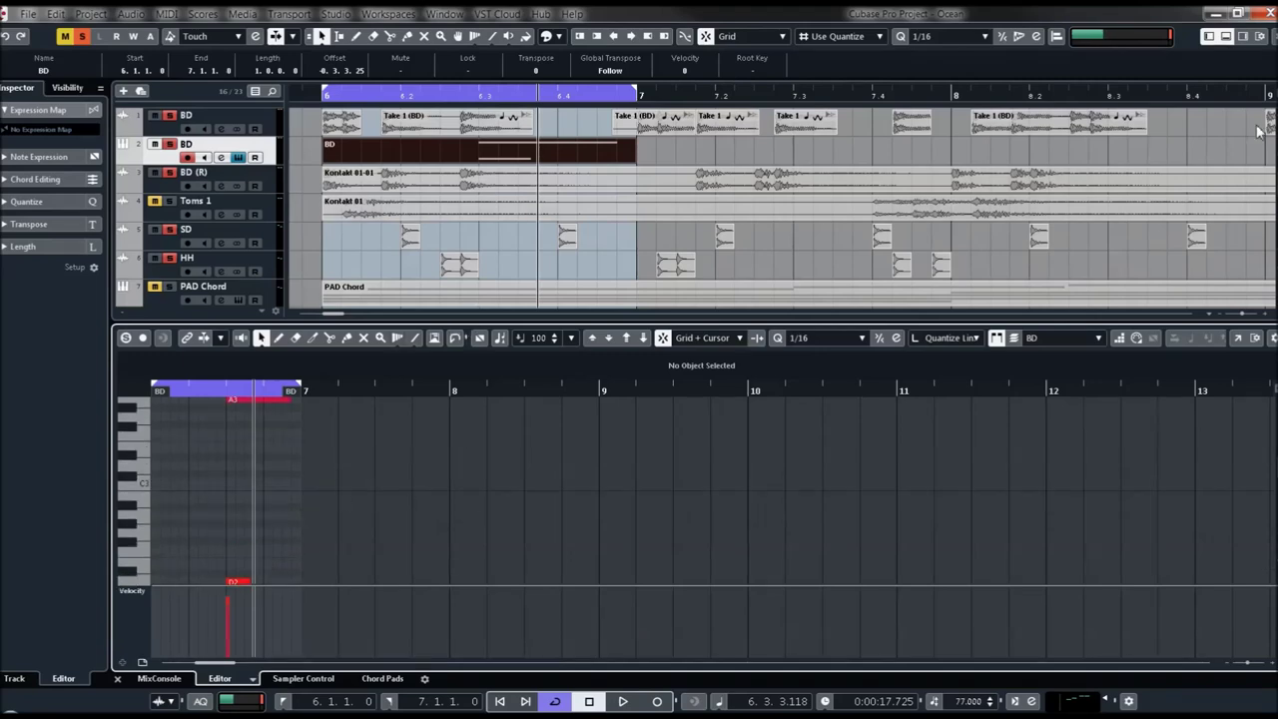
click(1226, 38)
Play back the quantized BD part from 6.2.4 together with the soloed tracks, and deselect it.
click(329, 100)
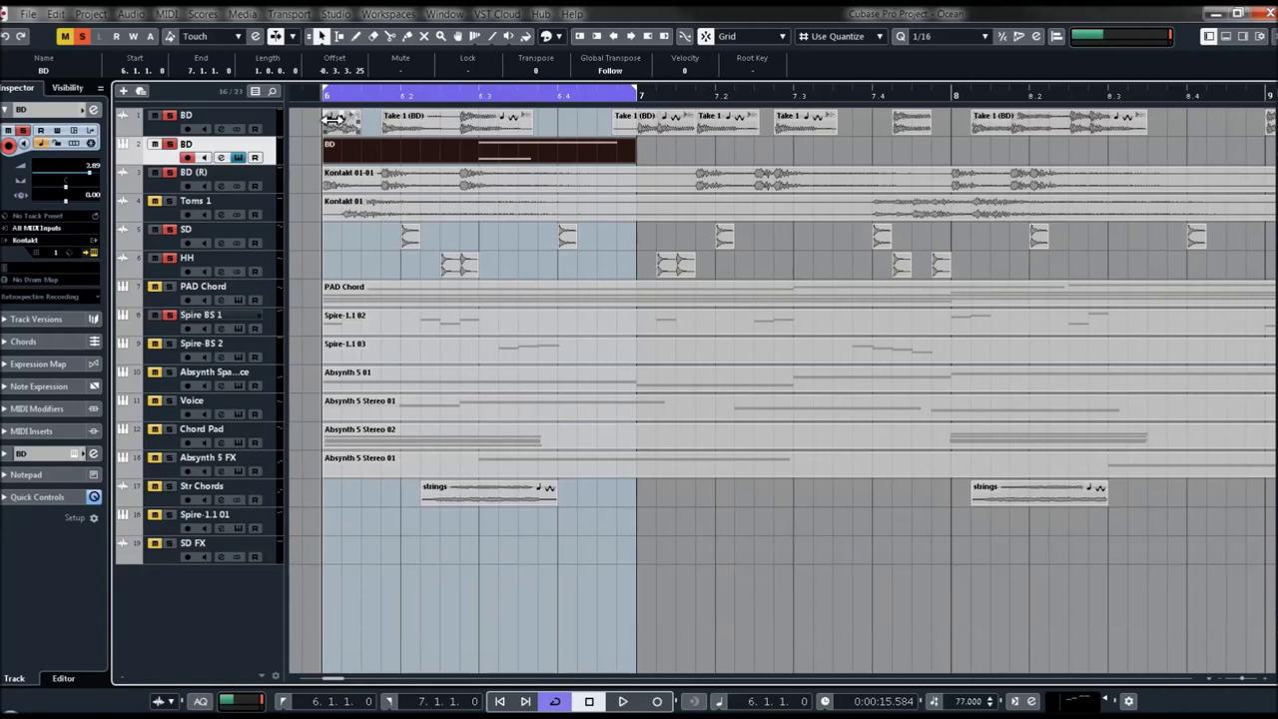
click(470, 104)
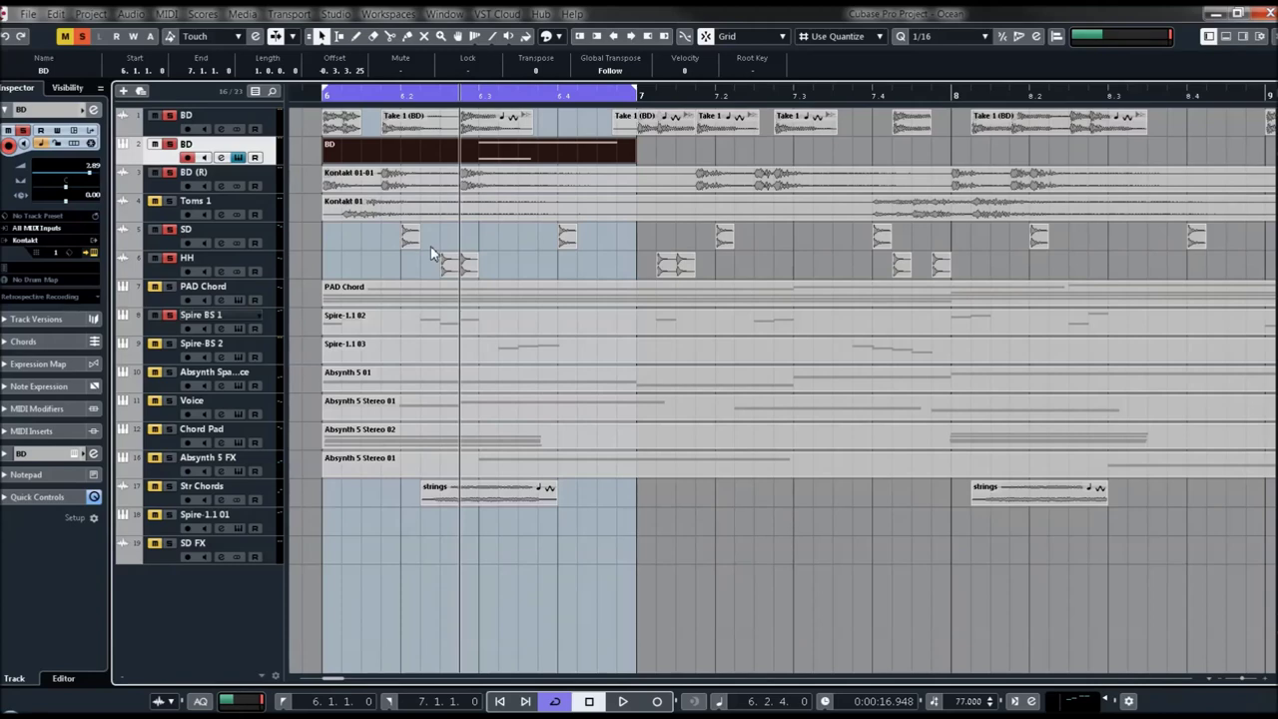
key(space)
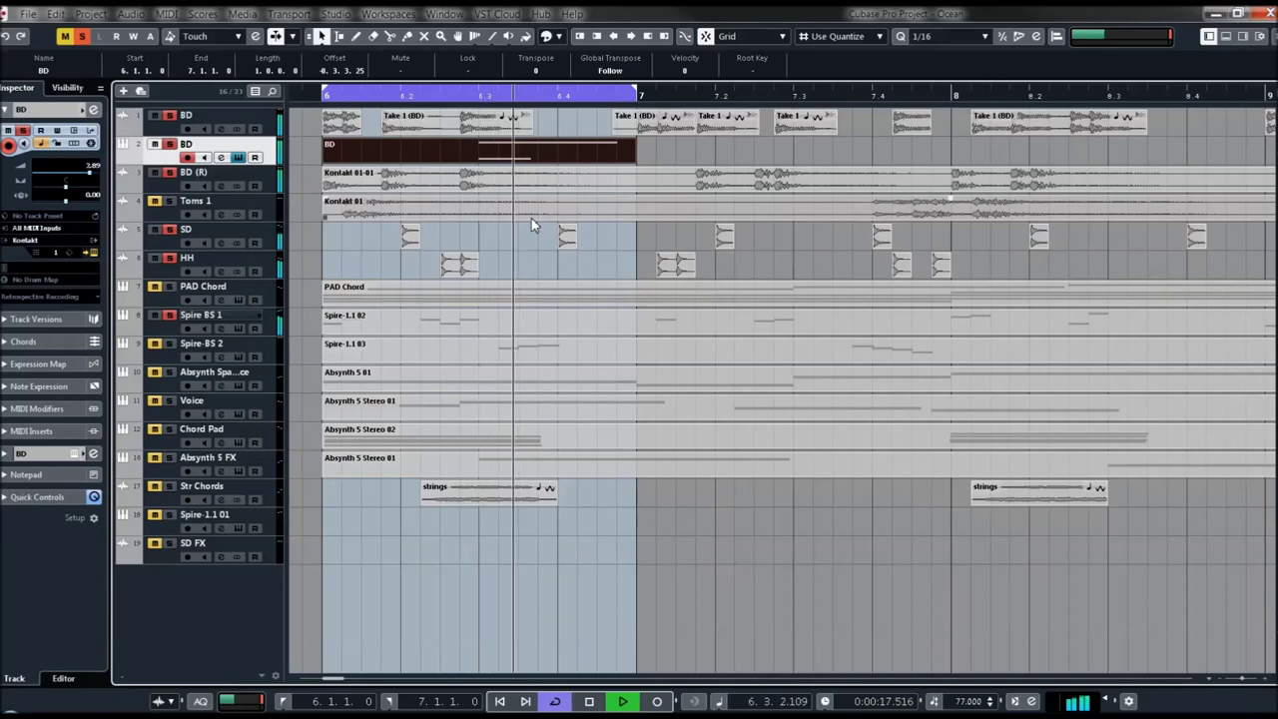
key(space)
click(648, 159)
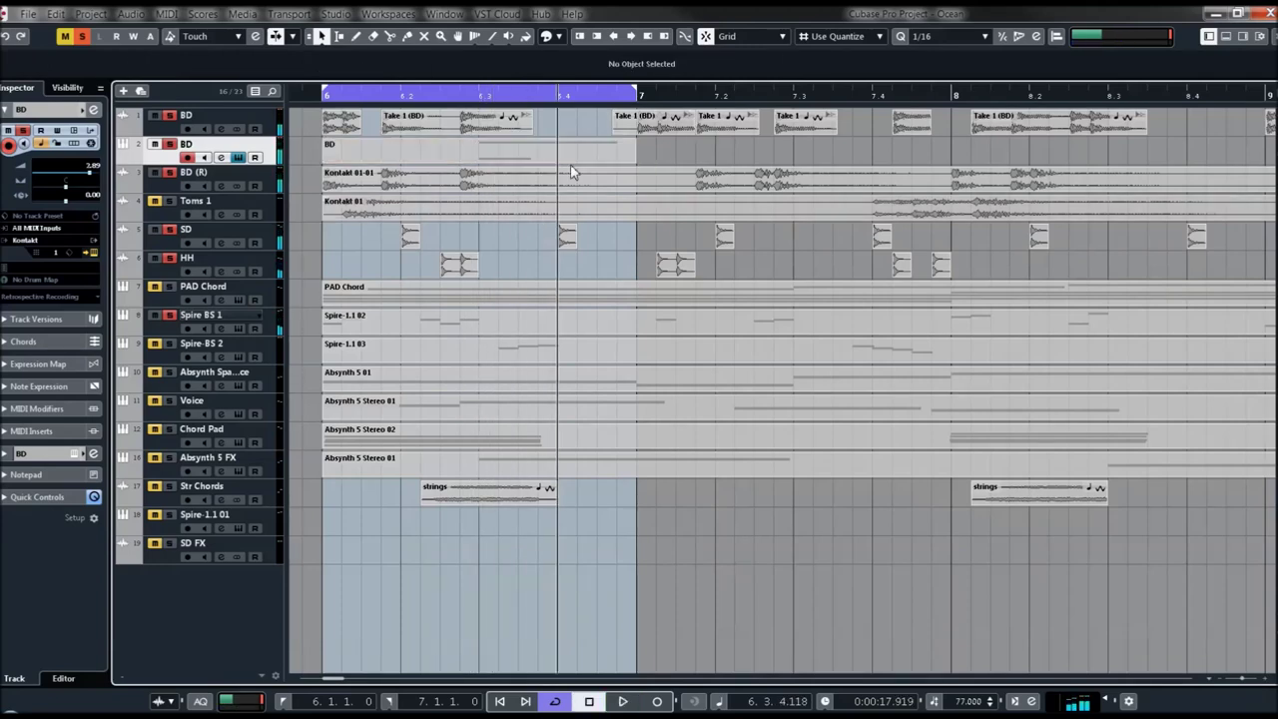
Render the BD part in place with the current settings and move the muted original part to 7.2.
click(540, 160)
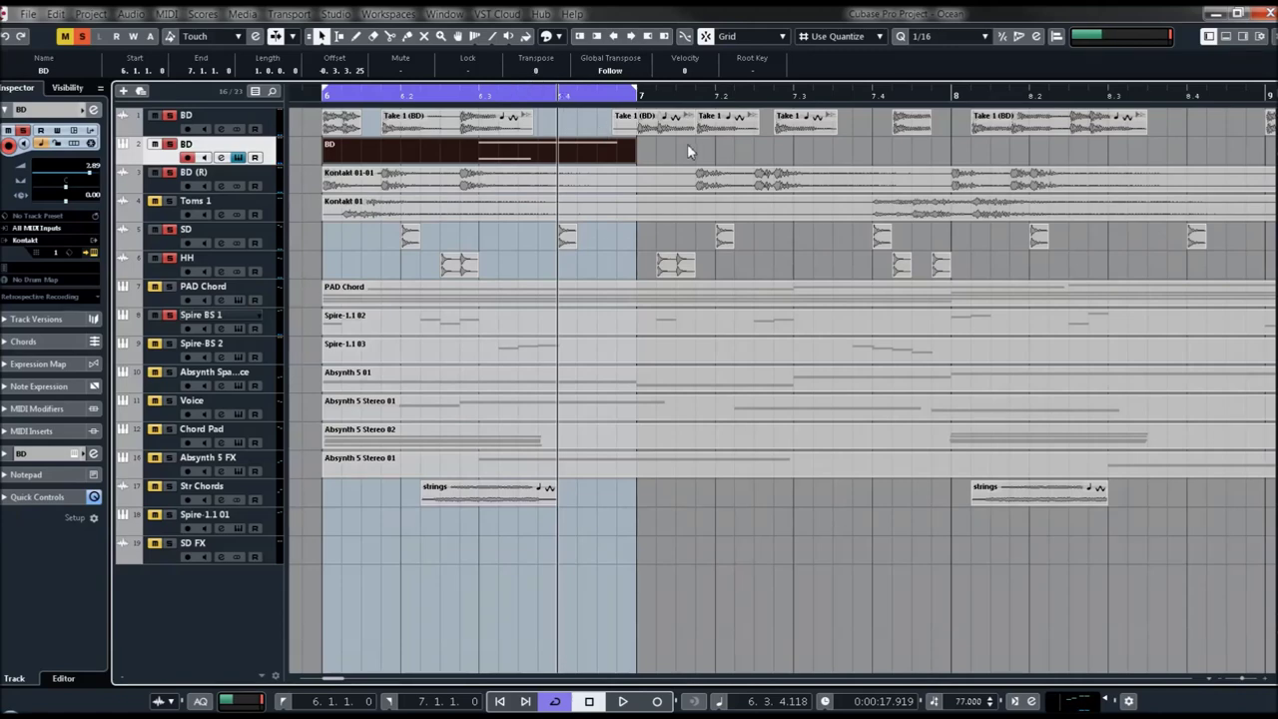
click(94, 15)
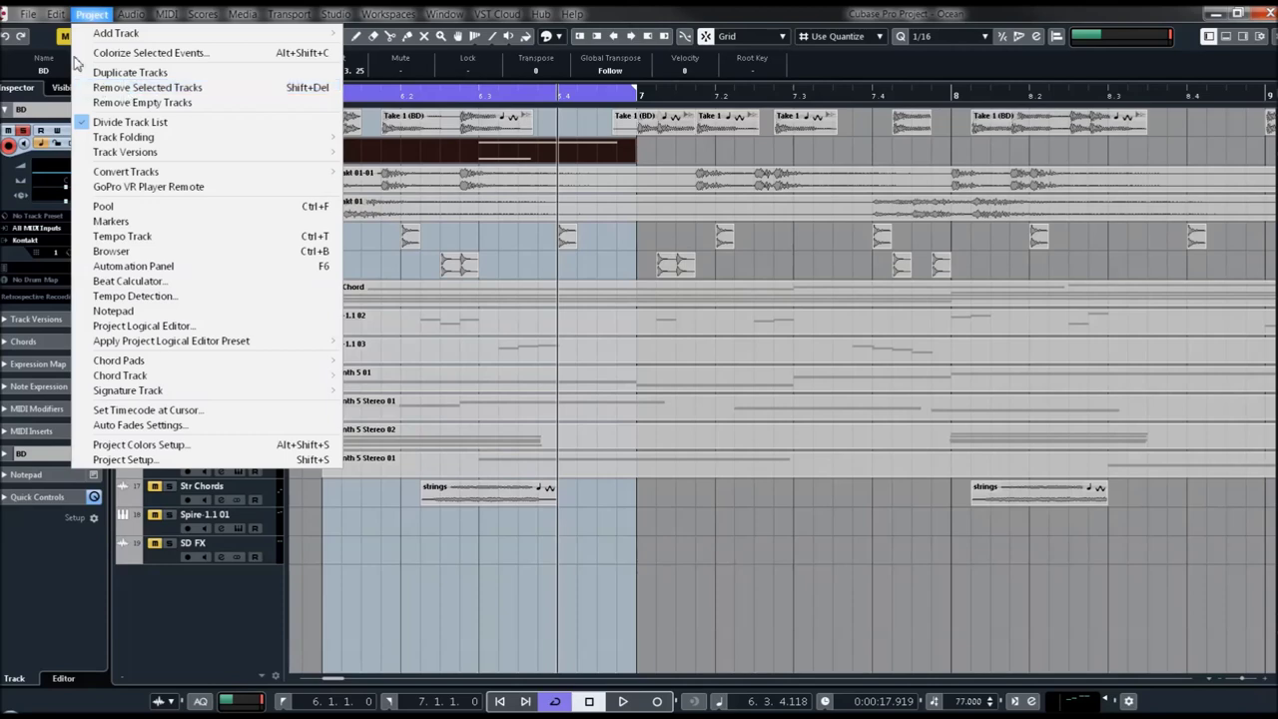
mouse_move(56, 14)
mouse_move(96, 162)
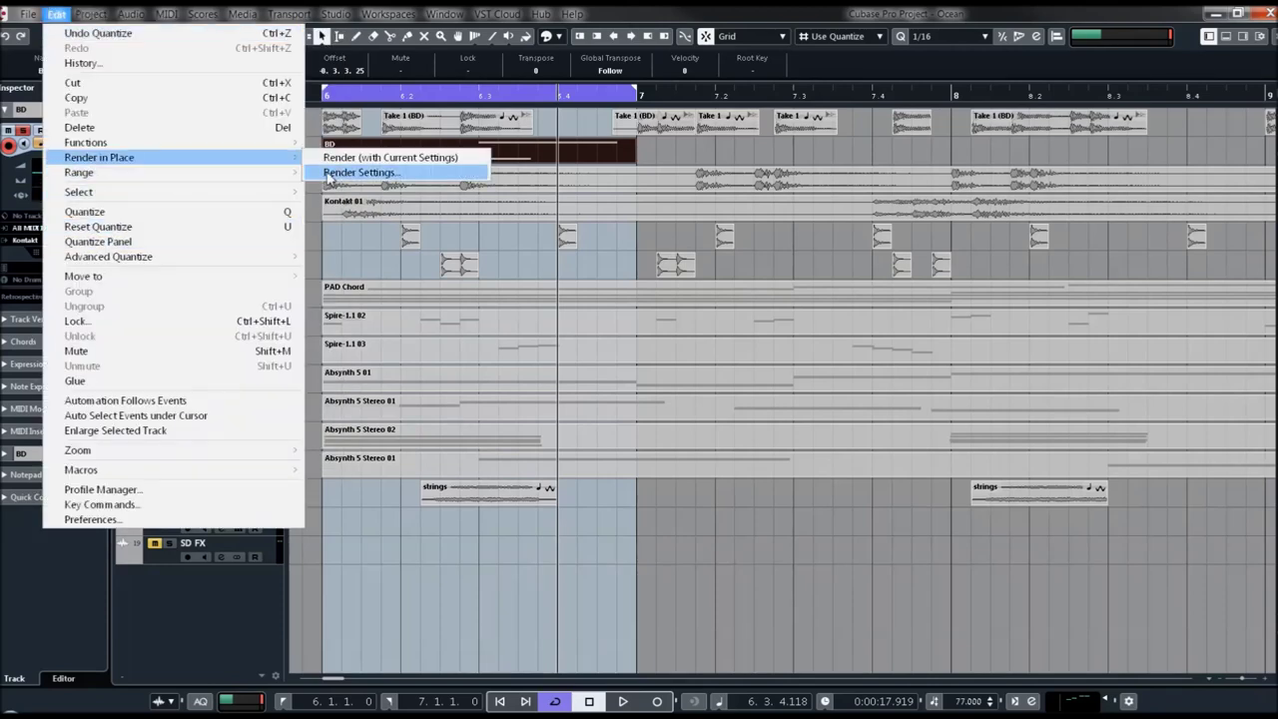
click(360, 157)
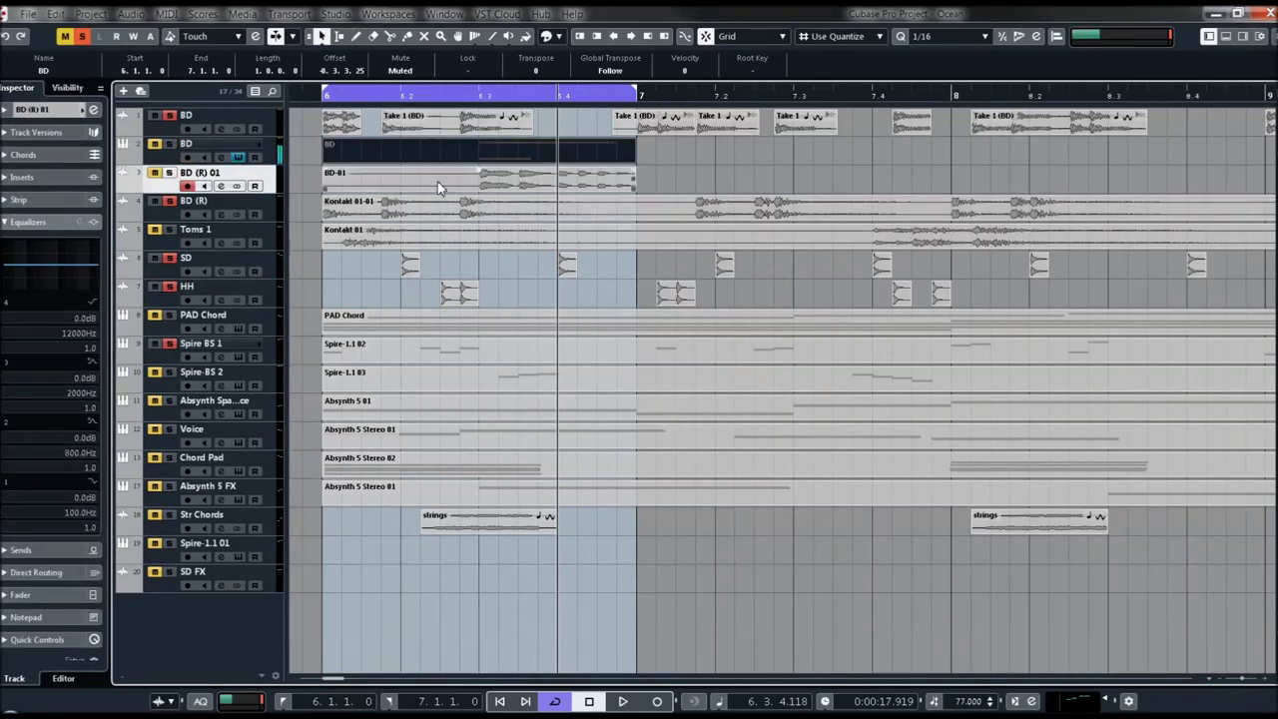
drag(512, 147, 833, 159)
Select the rendered BD-01 clip, play the loop with its track soloed and transpose the clip to -5.
click(539, 190)
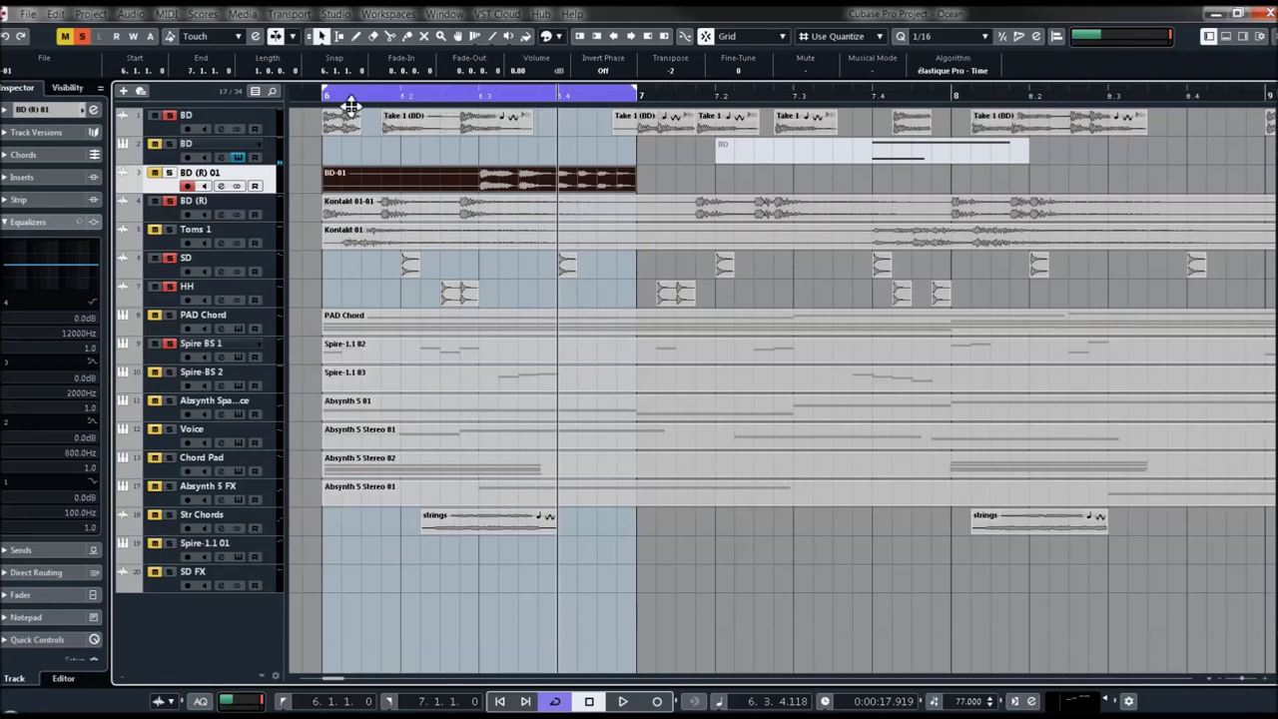
key(space)
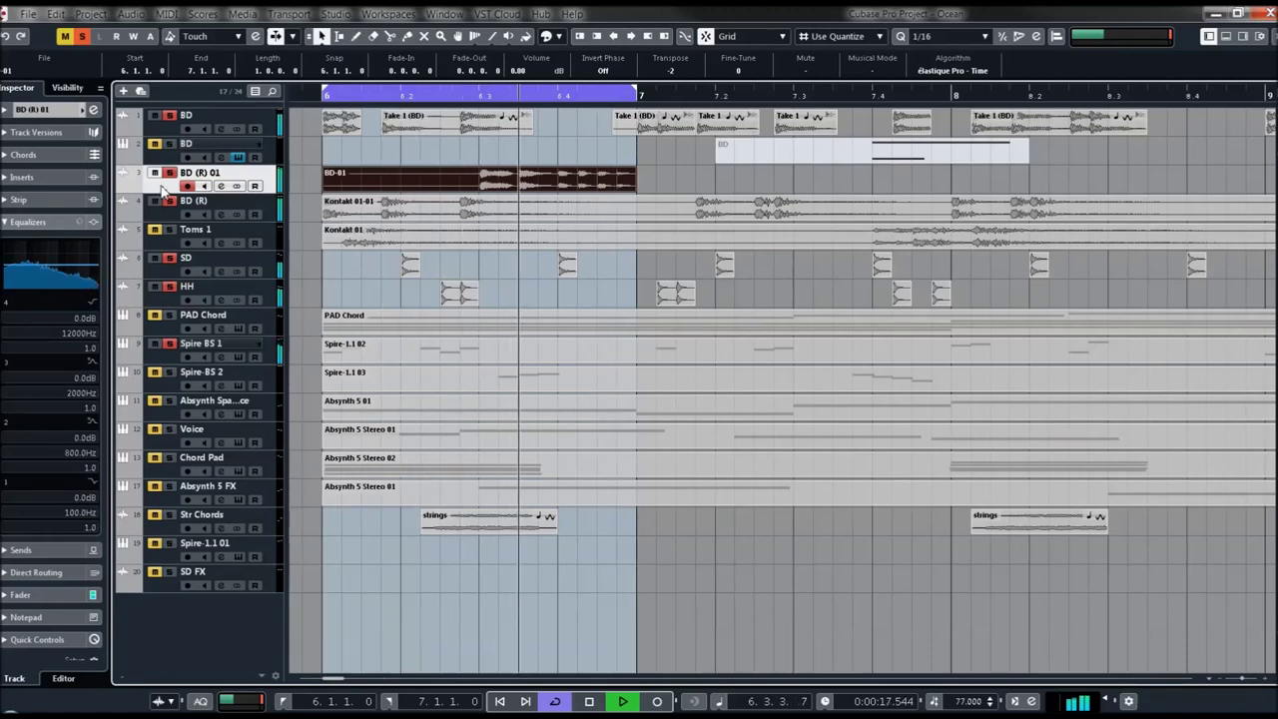
scroll(672, 70, down, 2)
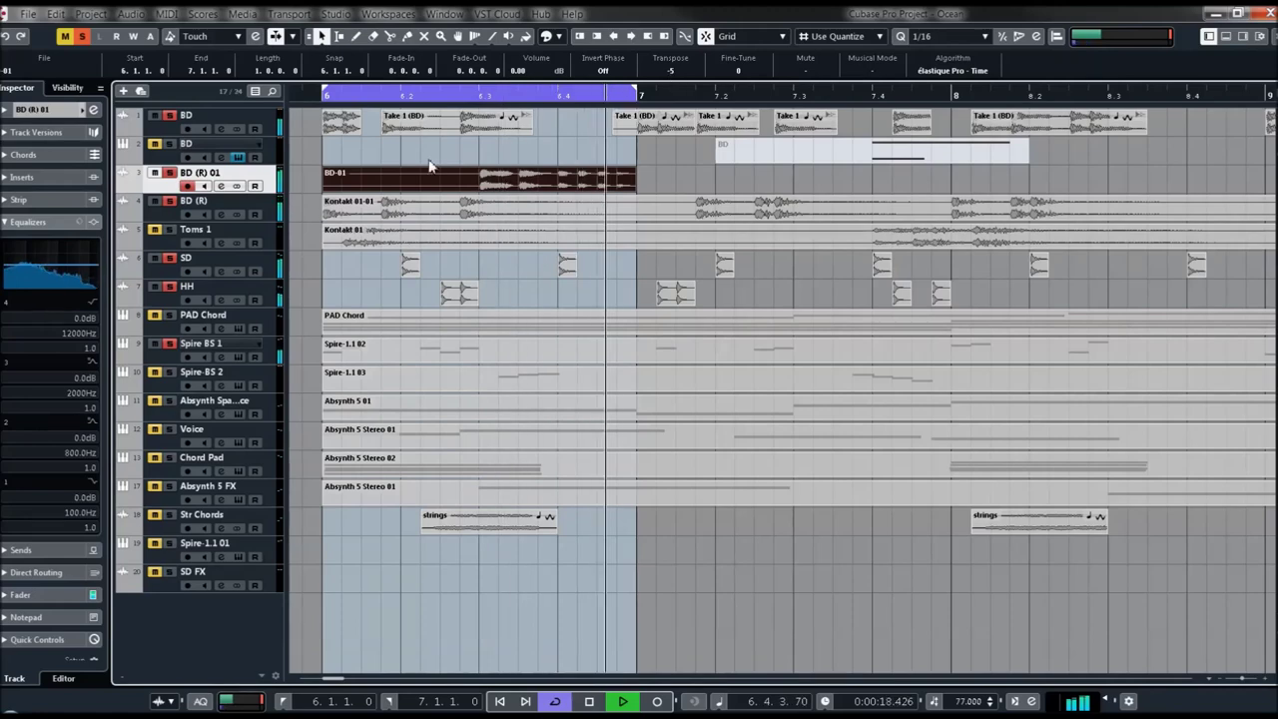
Cut the first EQ band of the BD (R) 01 track by about 3.3 dB near 187.2 Hz and raise the clip's transposition.
click(35, 282)
drag(35, 282, 36, 261)
scroll(672, 72, up, 2)
scroll(676, 72, up, 2)
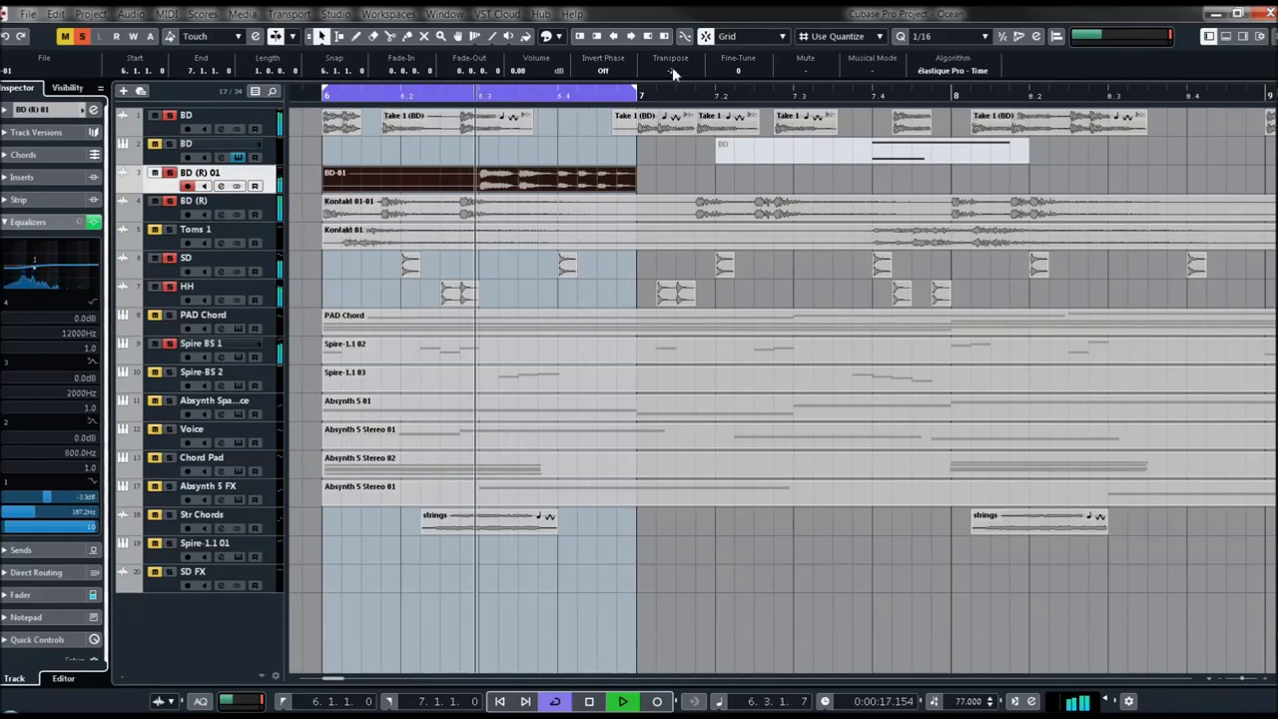
Set the BD-01 clip's transposition to -3 and lower the BD (R) 01 track volume to -0.93 dB.
scroll(679, 66, down, 2)
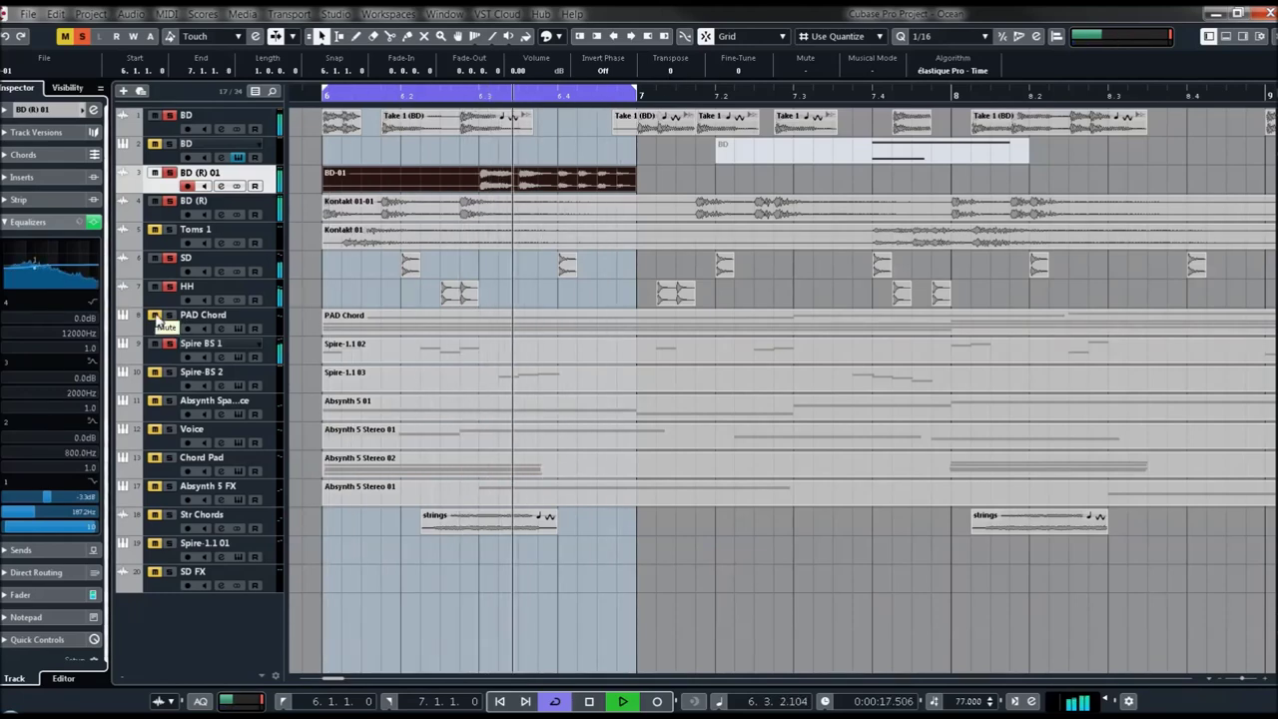
scroll(678, 71, down, 1)
scroll(678, 71, down, 1)
click(44, 110)
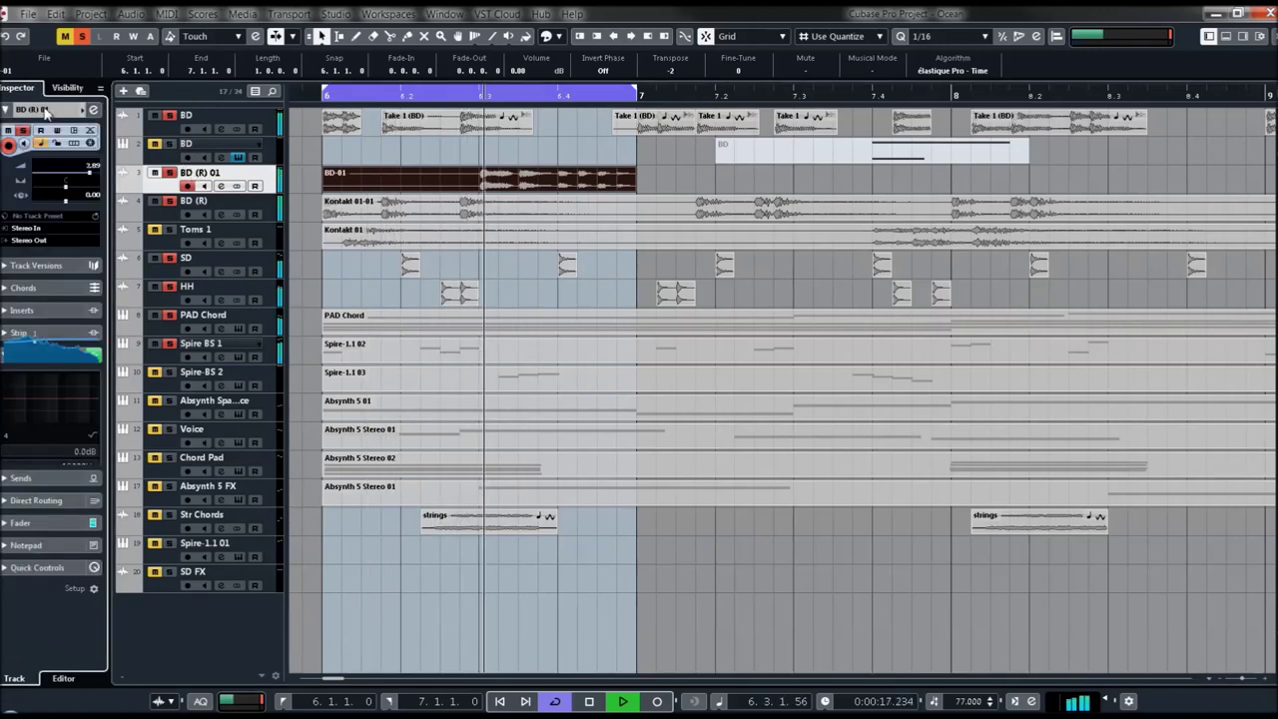
scroll(678, 71, down, 1)
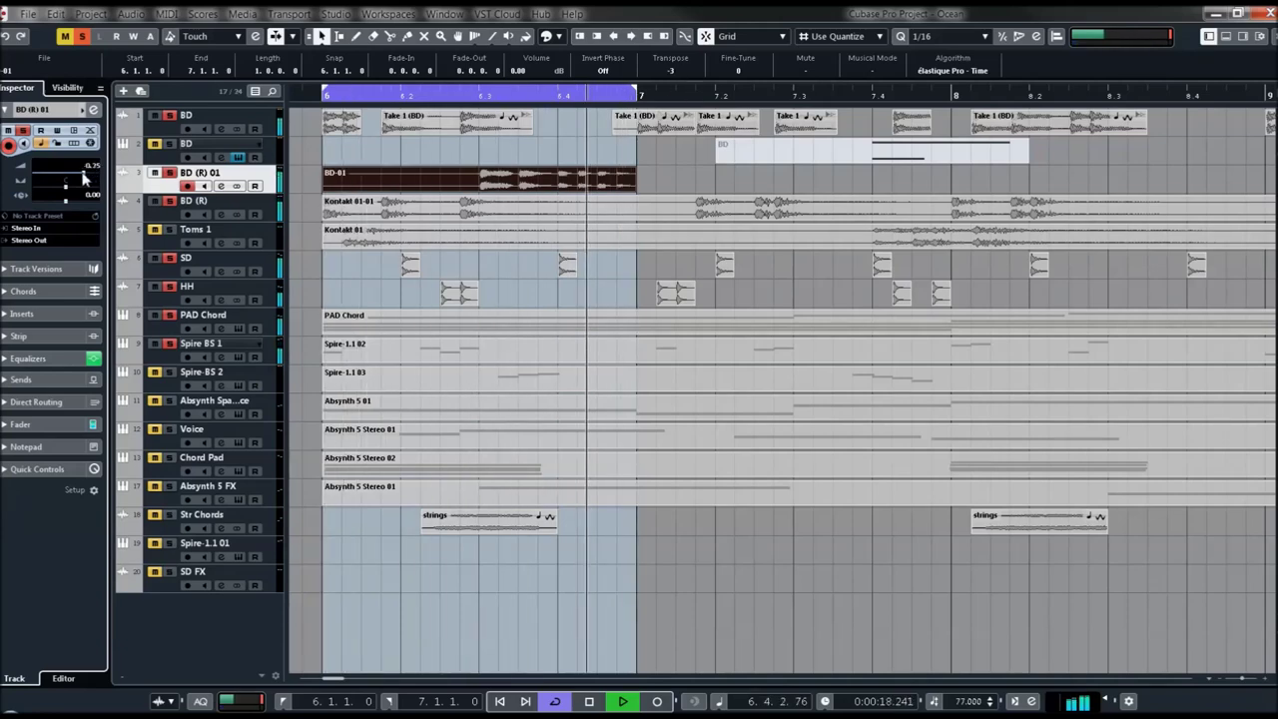
scroll(80, 178, down, 3)
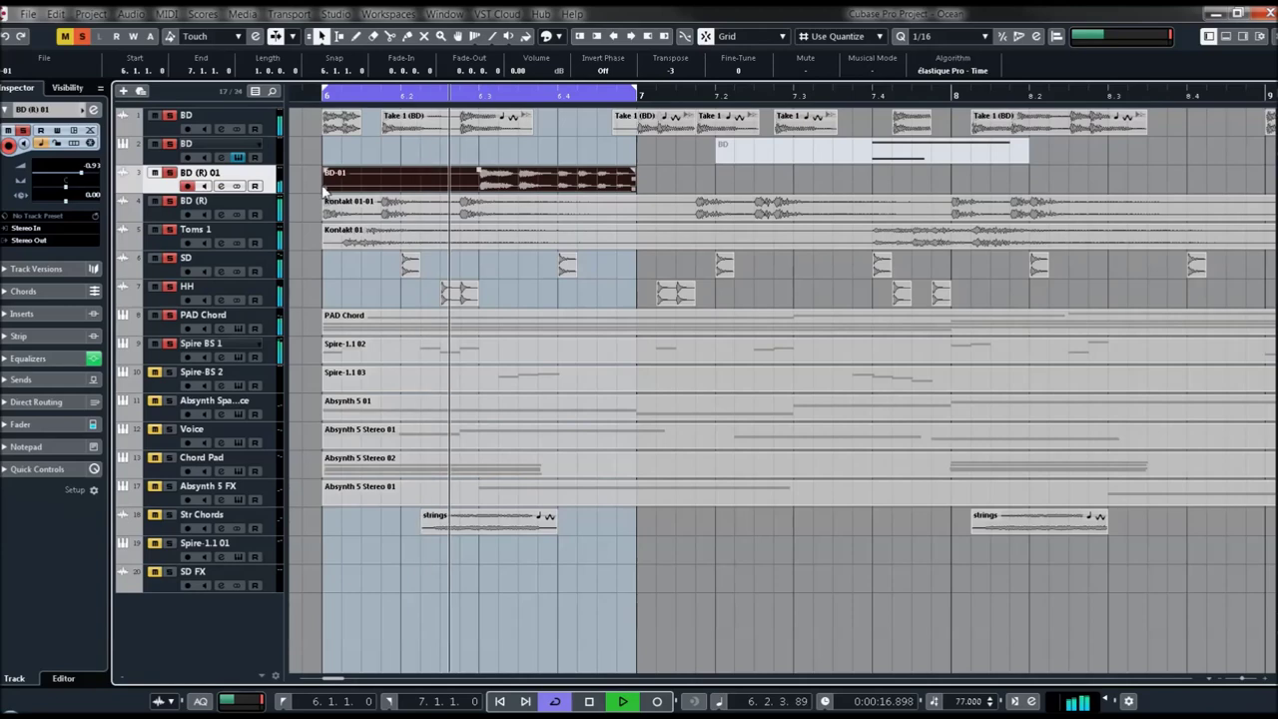
Trim the BD-01 clip's start to 6.3.3, shift the clip to 6.3.2 and extend its front back to 6.2.4.
drag(327, 192, 526, 198)
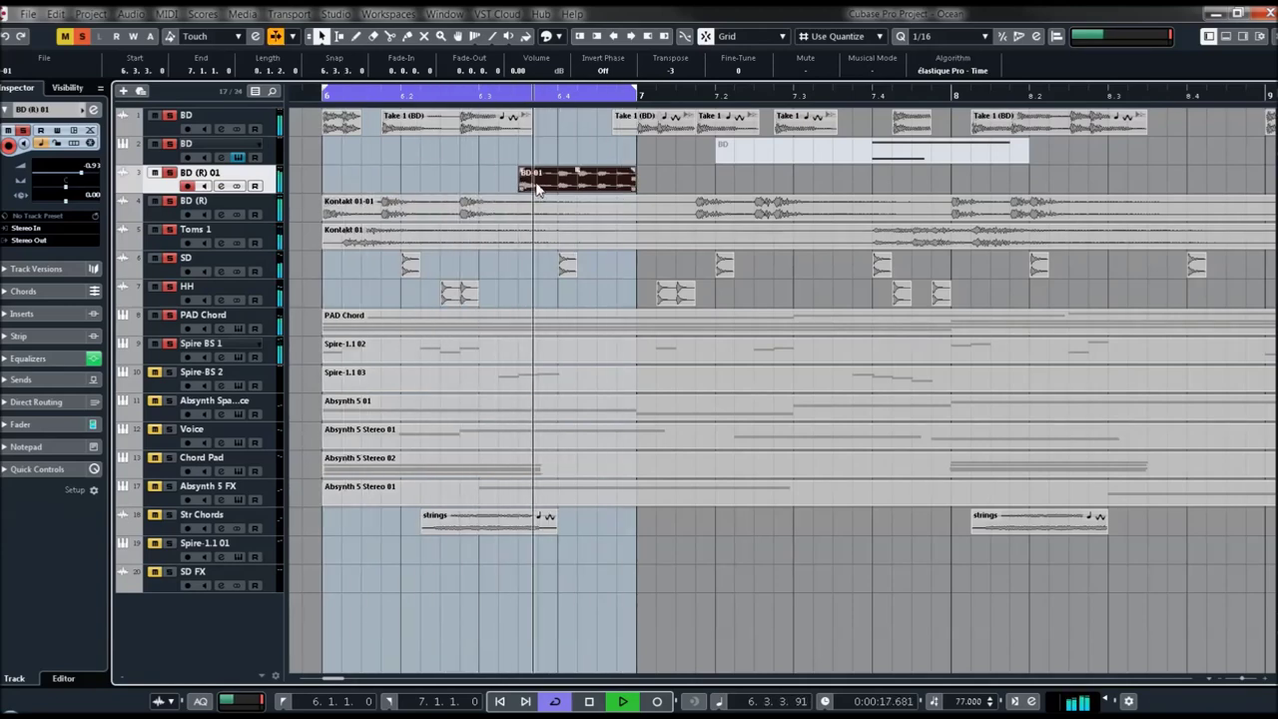
drag(537, 190, 522, 190)
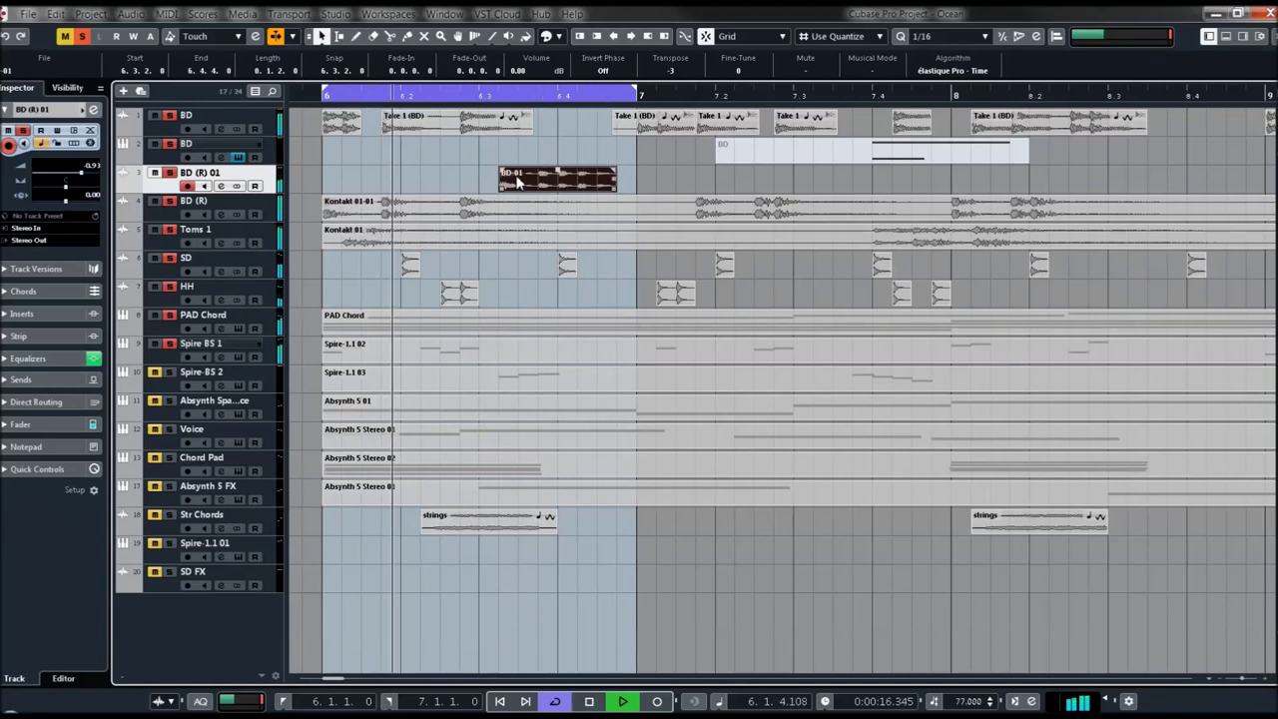
drag(501, 187, 467, 196)
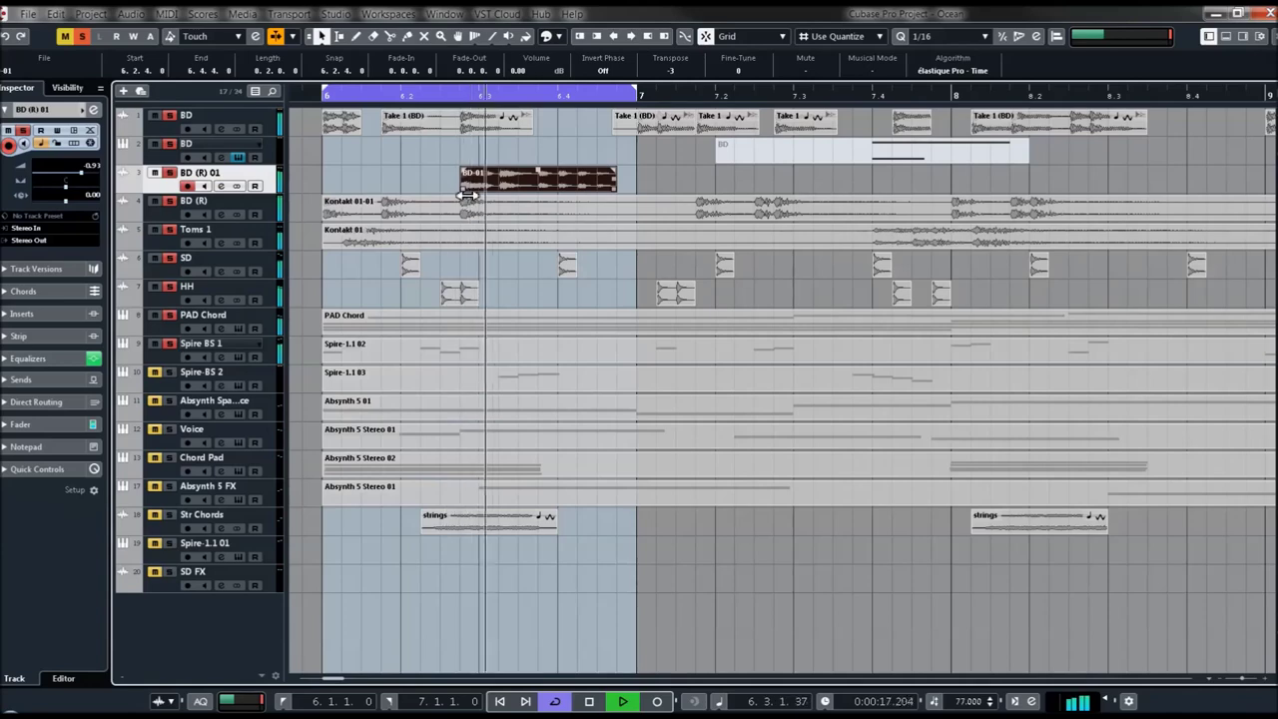
Bring the Chord Pad track into the soloed mix, listen to the loop and stop playback.
click(160, 458)
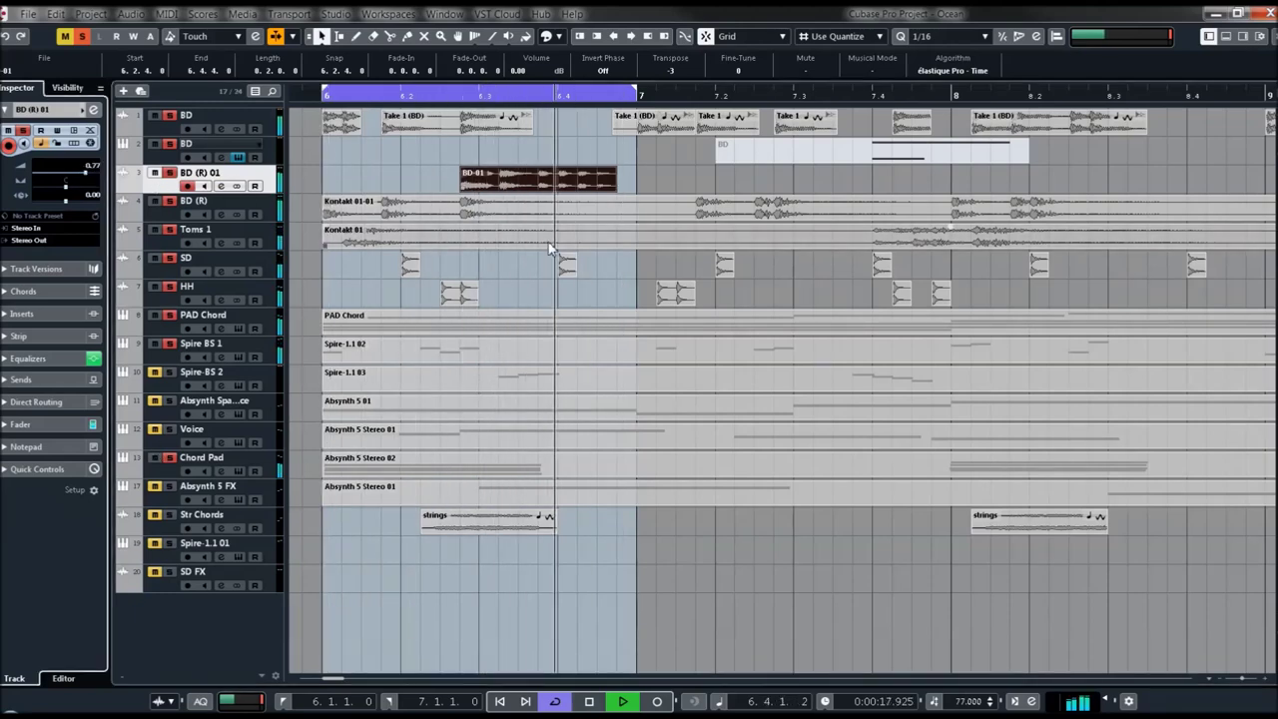
key(space)
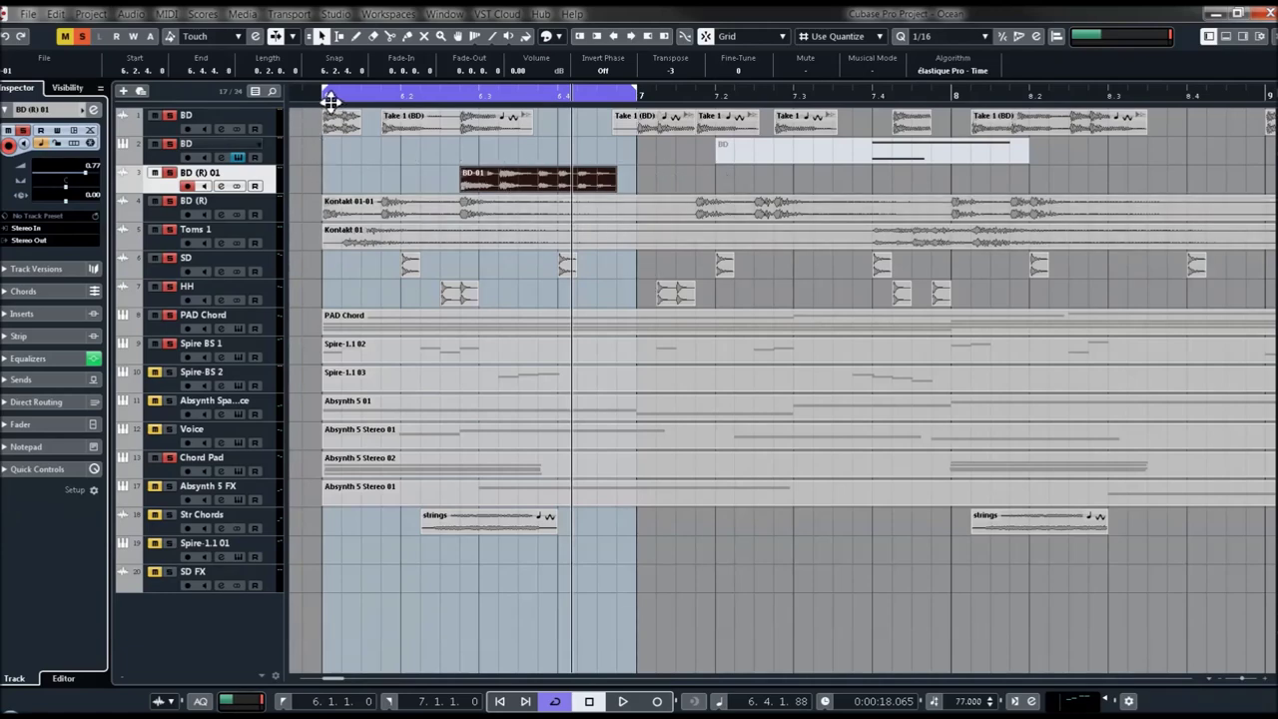
Split the BD-01 clip at 6.3.2 and 6.3.4, and copy one of its slices to 6.2.2.
key(space)
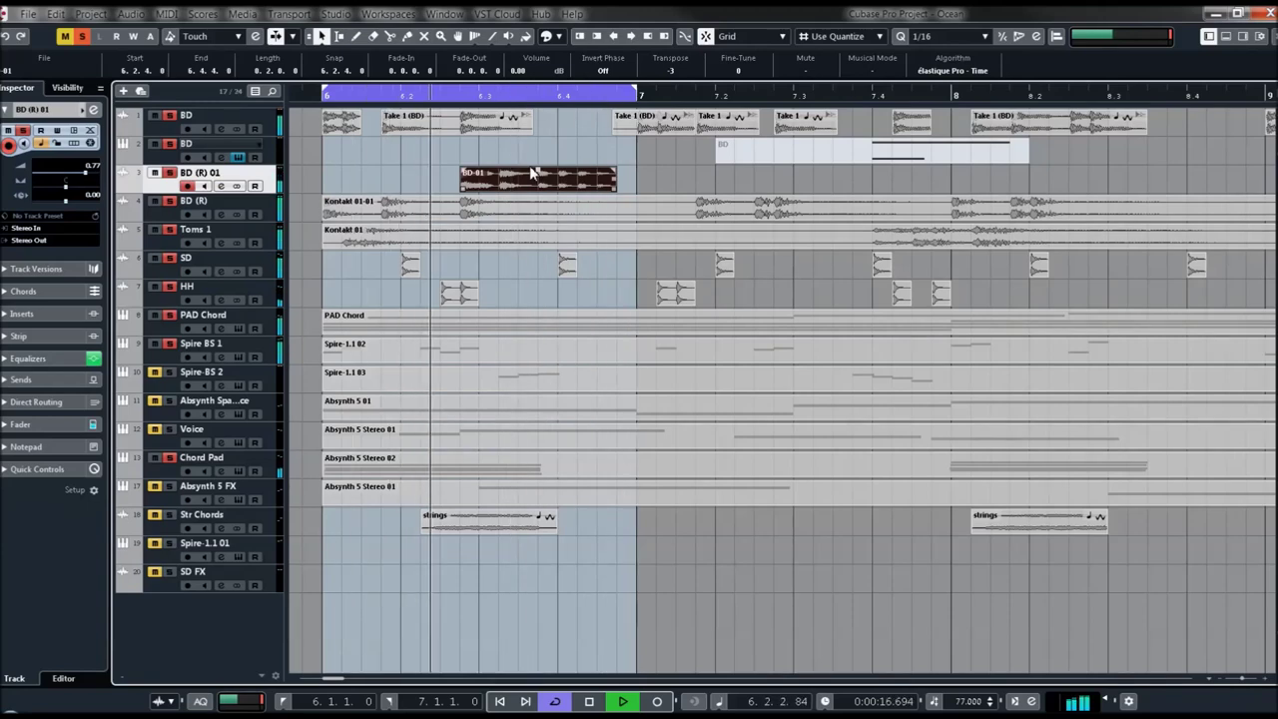
key(space)
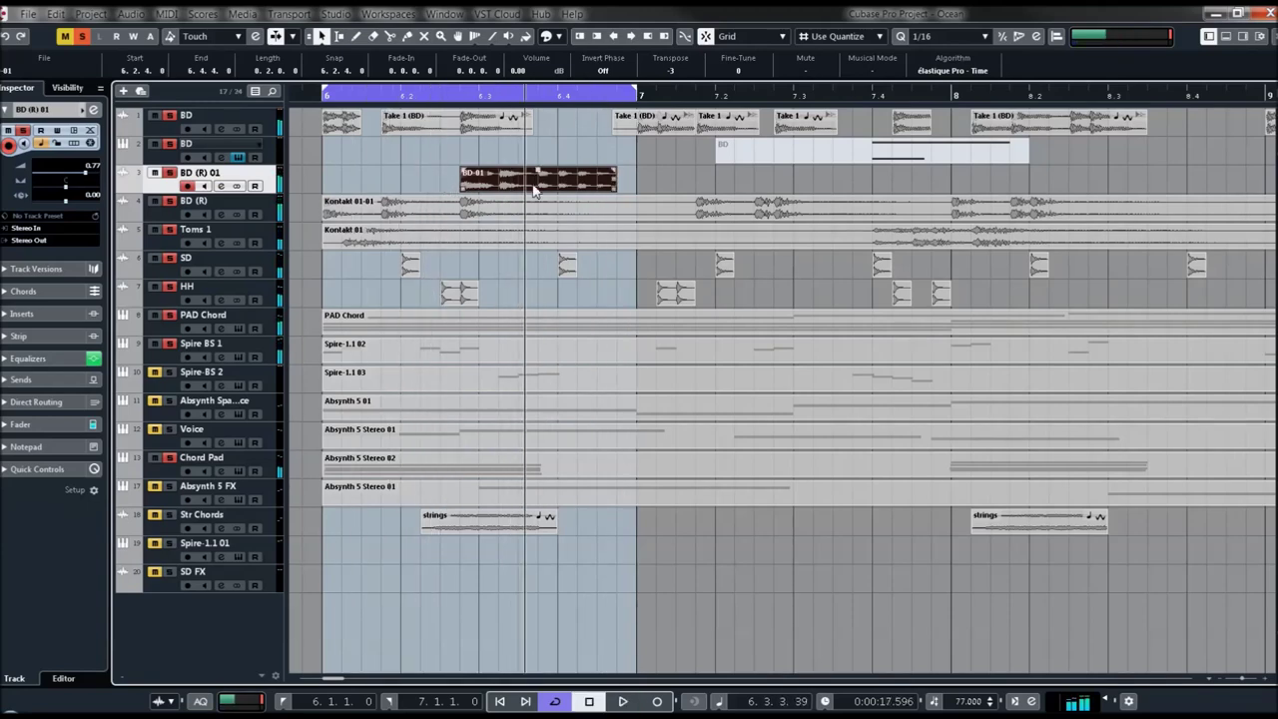
right_click(651, 194)
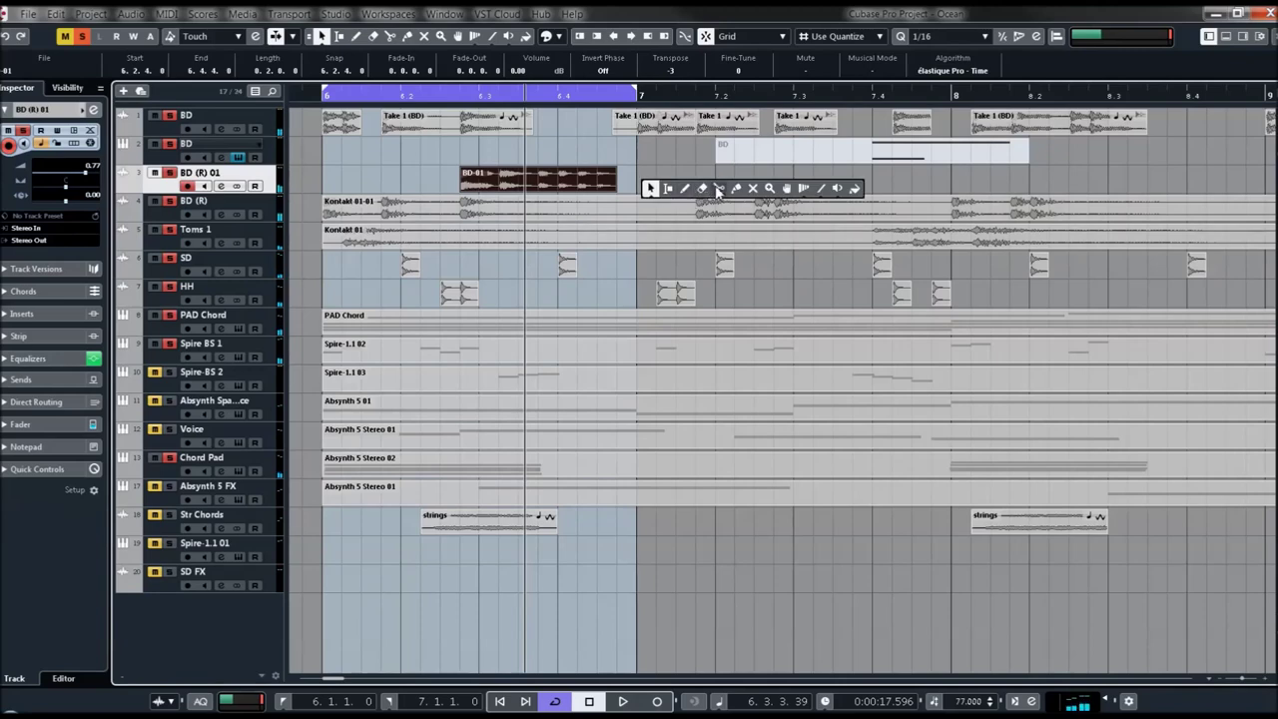
click(717, 190)
click(508, 190)
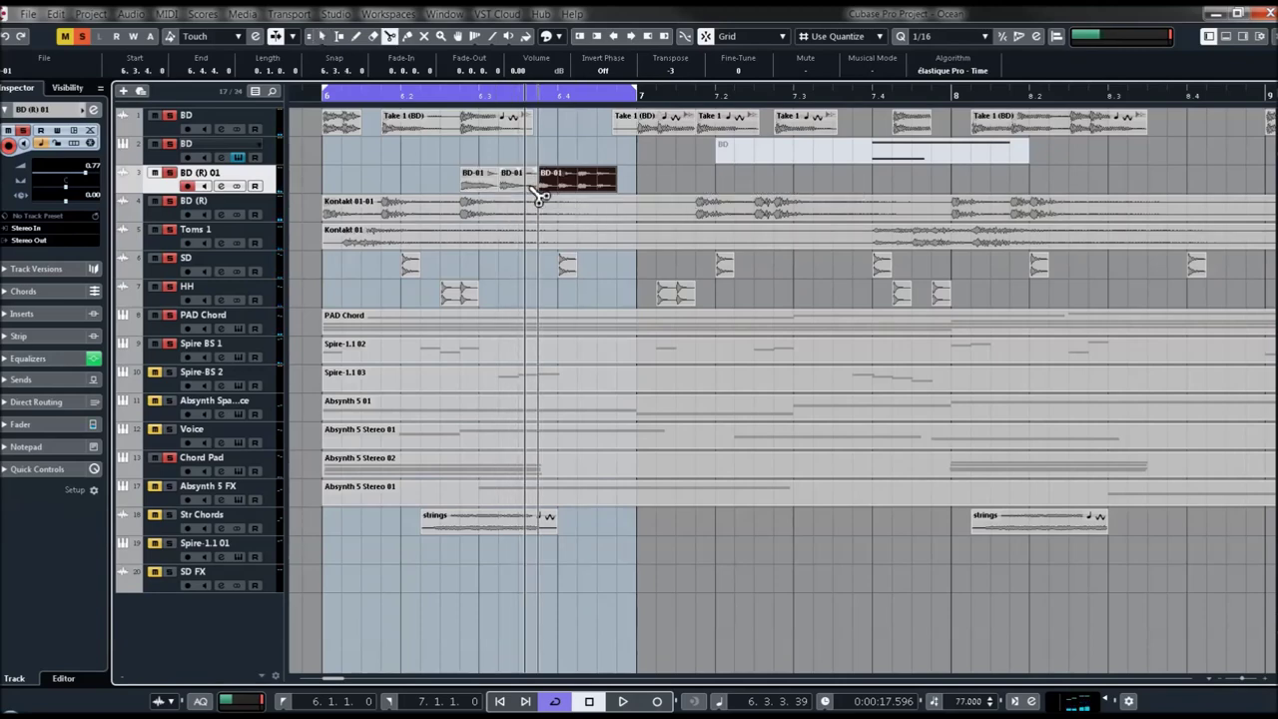
right_click(534, 190)
click(534, 187)
drag(513, 183, 453, 182)
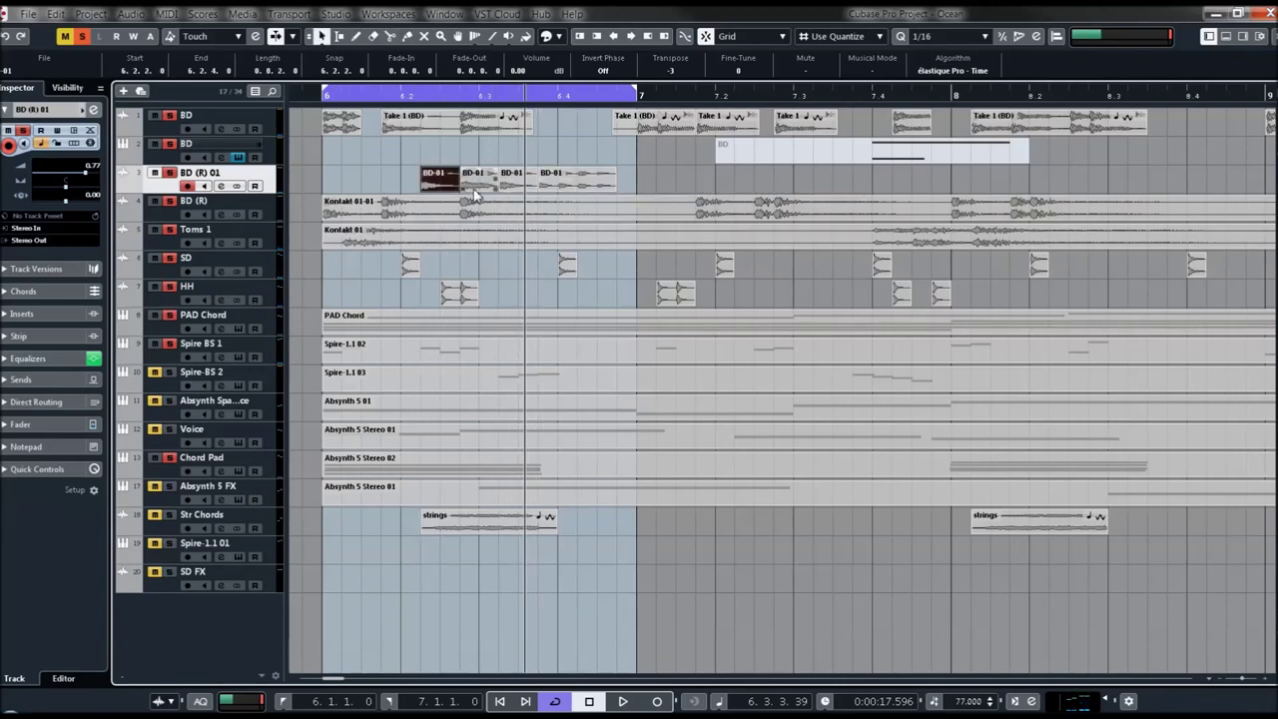
Boost the second EQ band of the BD (R) 01 track by about 6.7 dB near 791 Hz while auditioning the loop.
key(space)
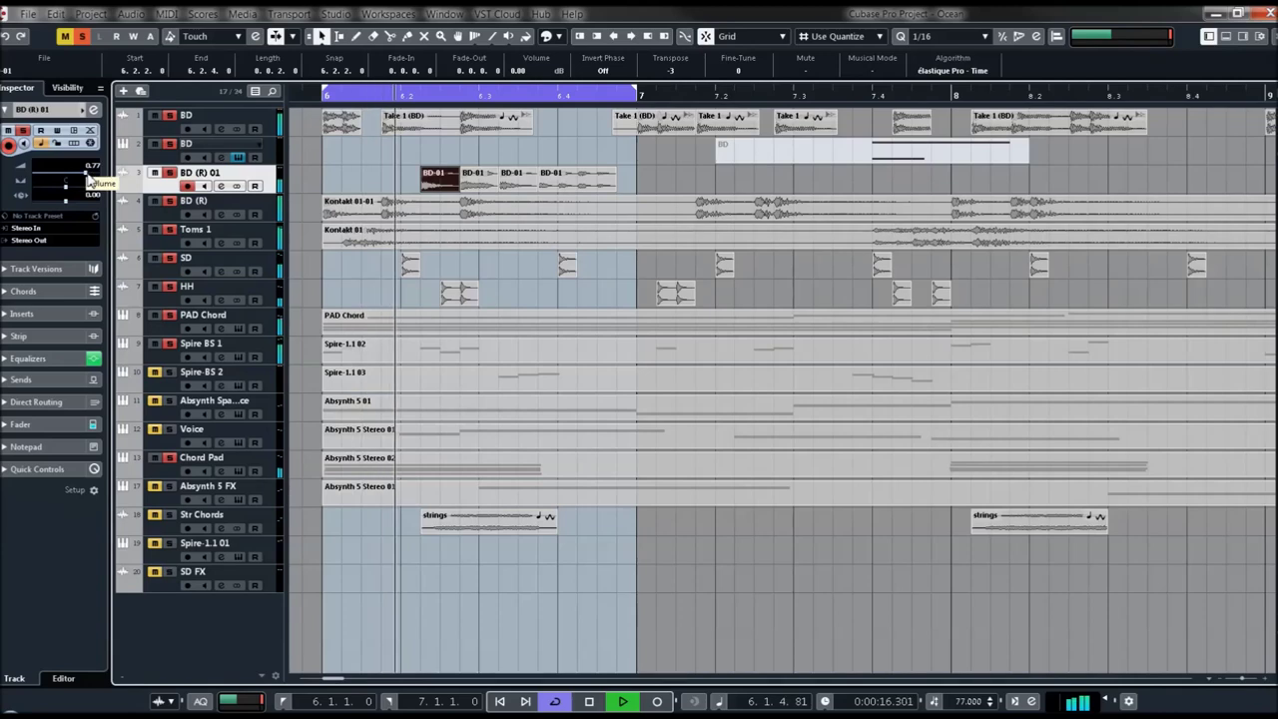
click(63, 360)
click(48, 264)
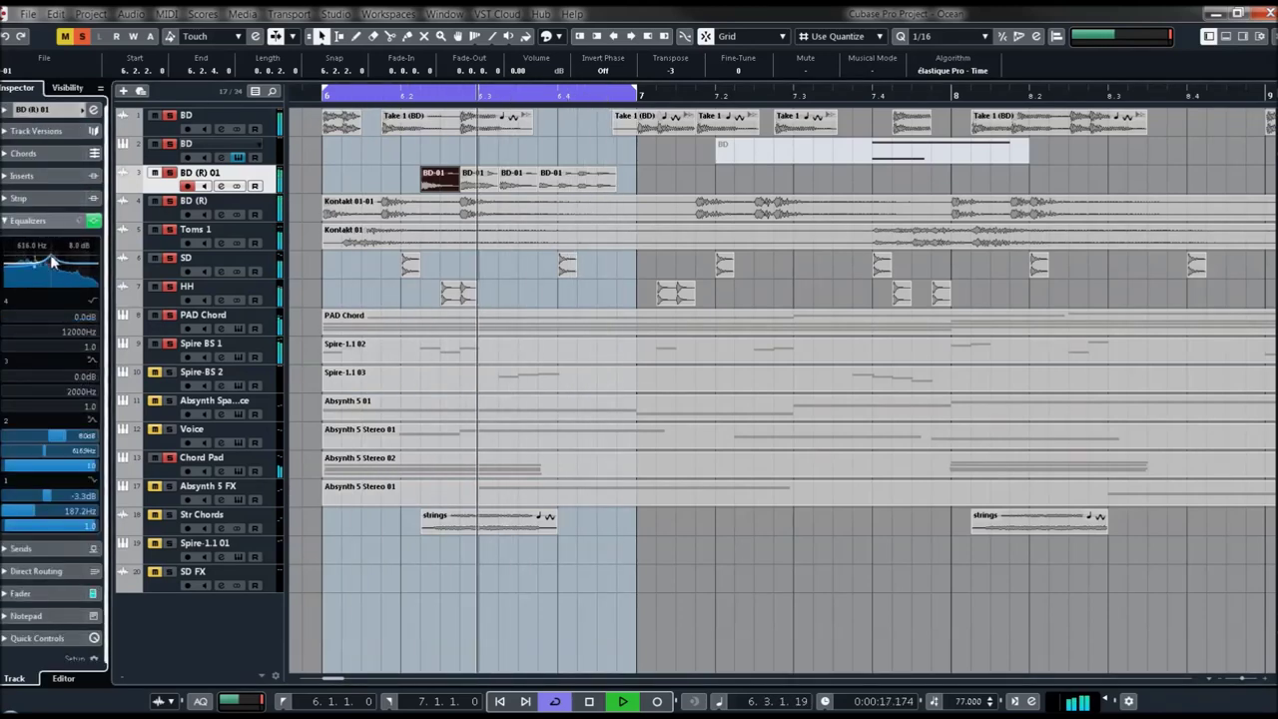
key(space)
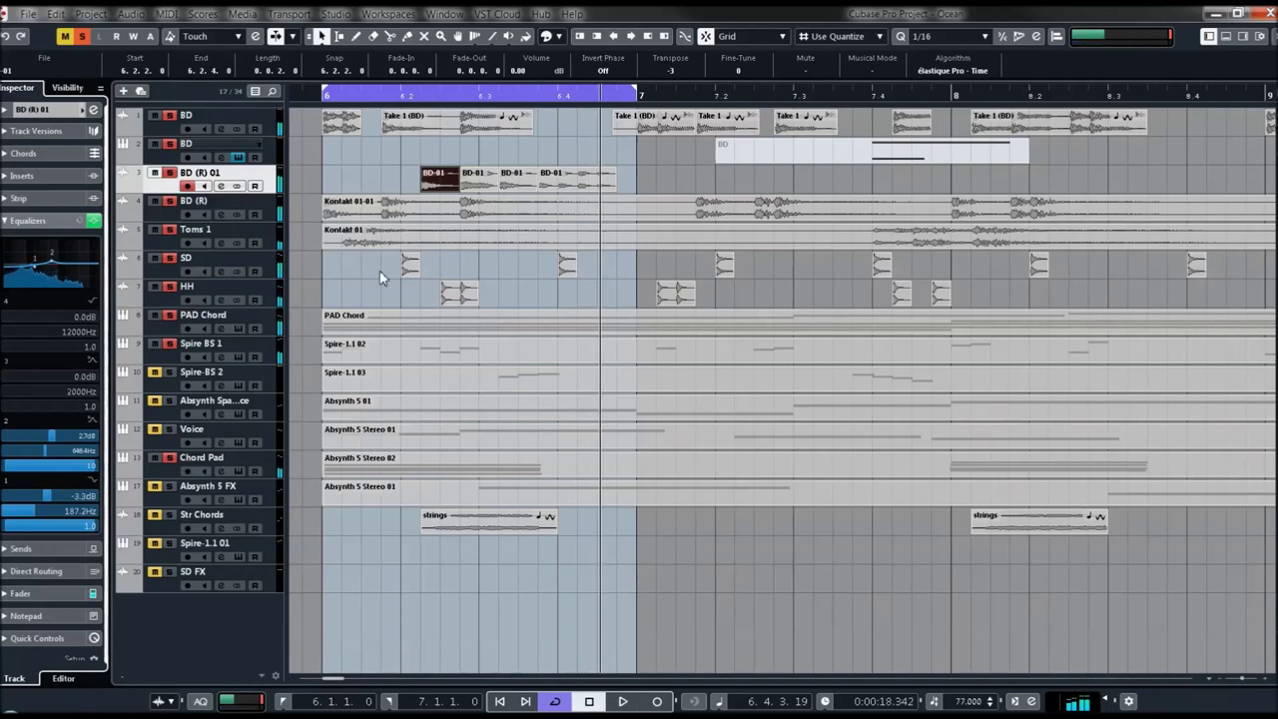
mouse_move(47, 268)
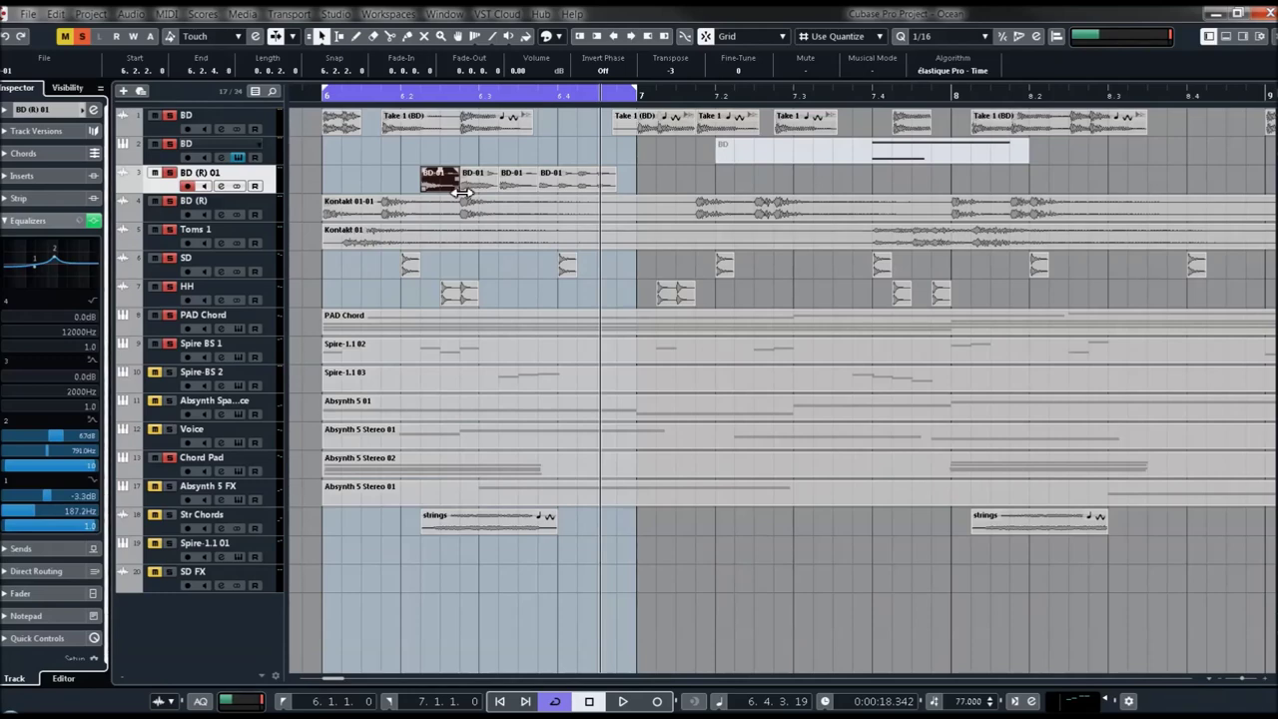
Add short fade-outs to the BD-01 slices, about 0.0.0.50 on the 6.3.2 slice and 0.0.0.42 on the 6.3.4 slice.
drag(465, 175, 449, 177)
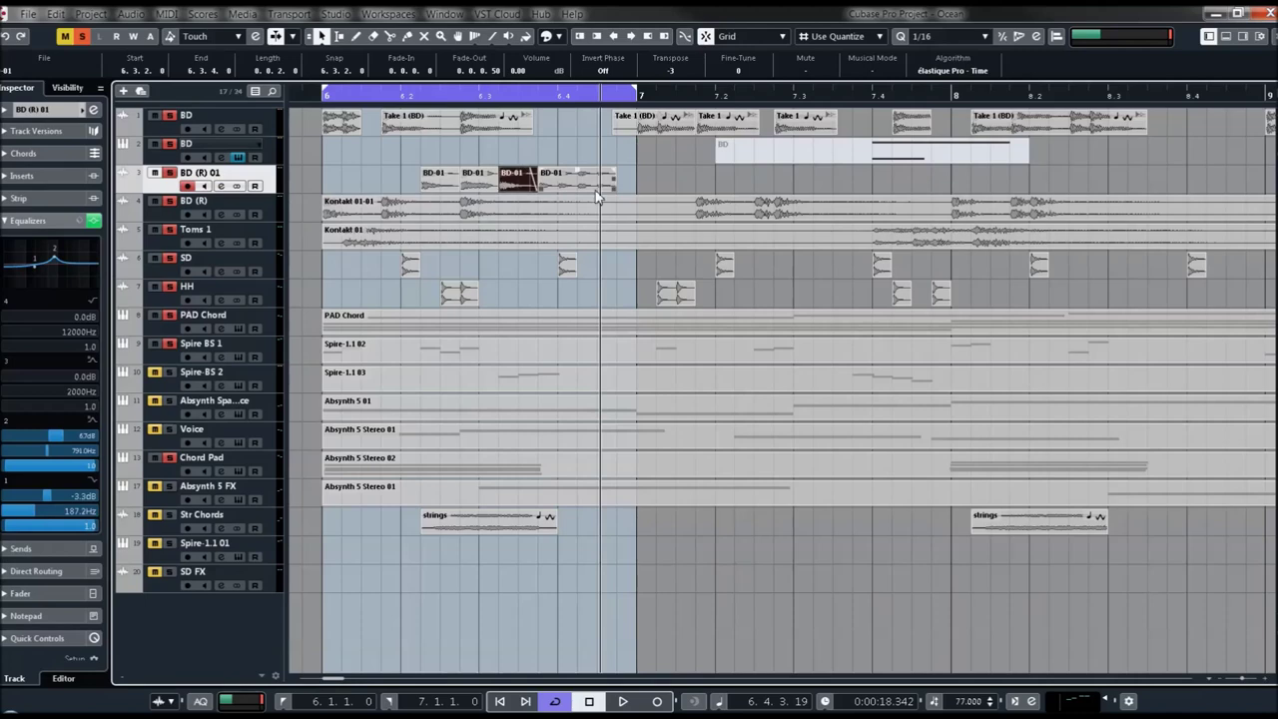
drag(618, 177, 613, 179)
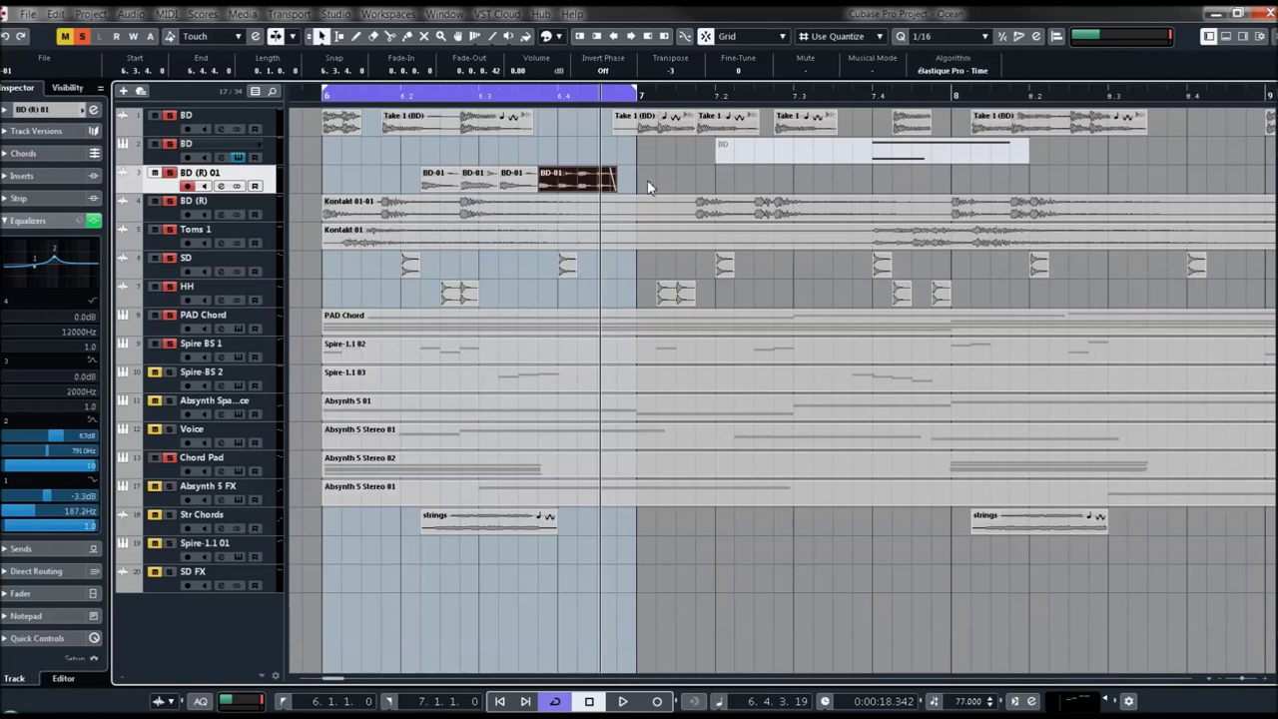
click(327, 103)
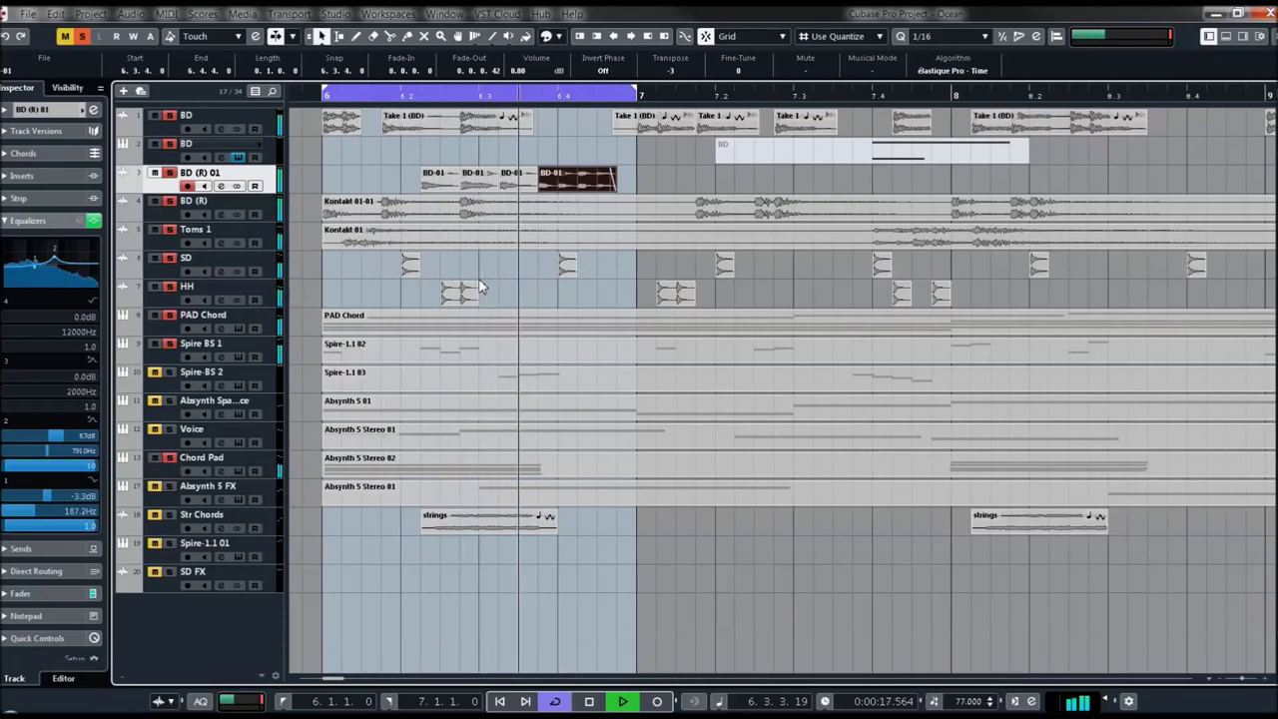
Copy the last BD-01 slice to 6.1.1 and split the copy at 6.1.3 and 6.1.4.
drag(574, 180, 360, 187)
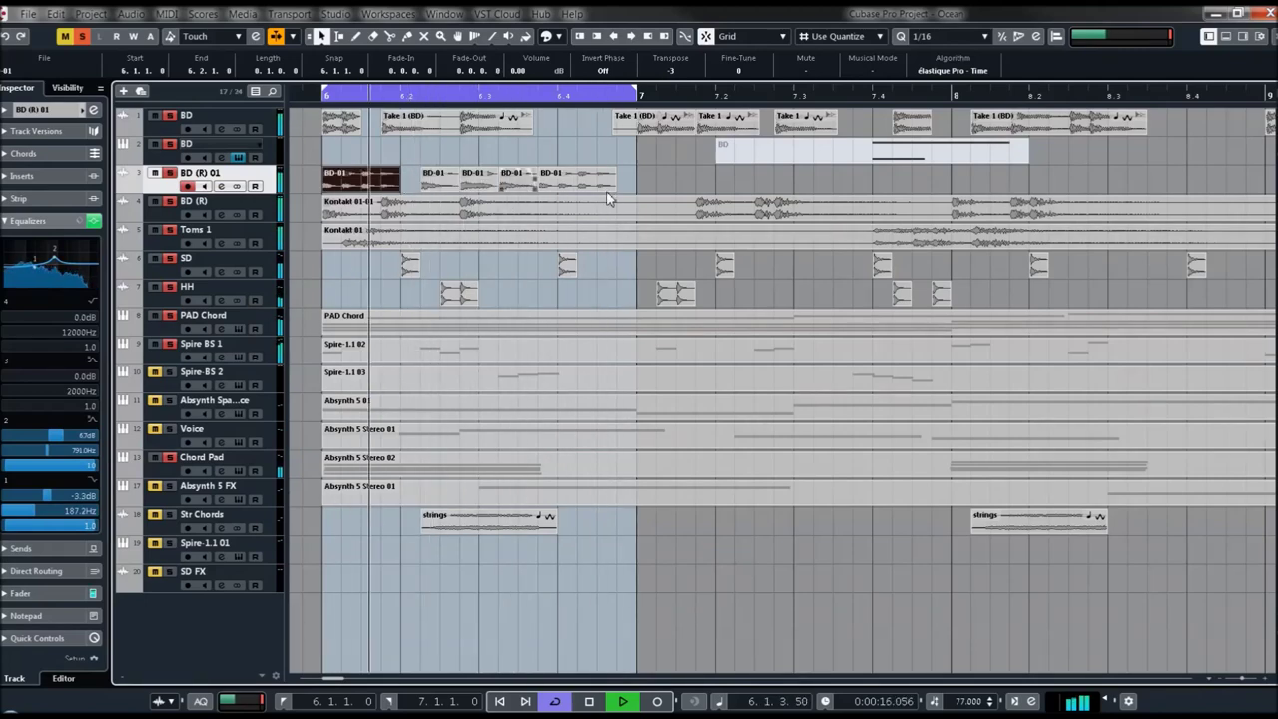
right_click(358, 180)
click(409, 176)
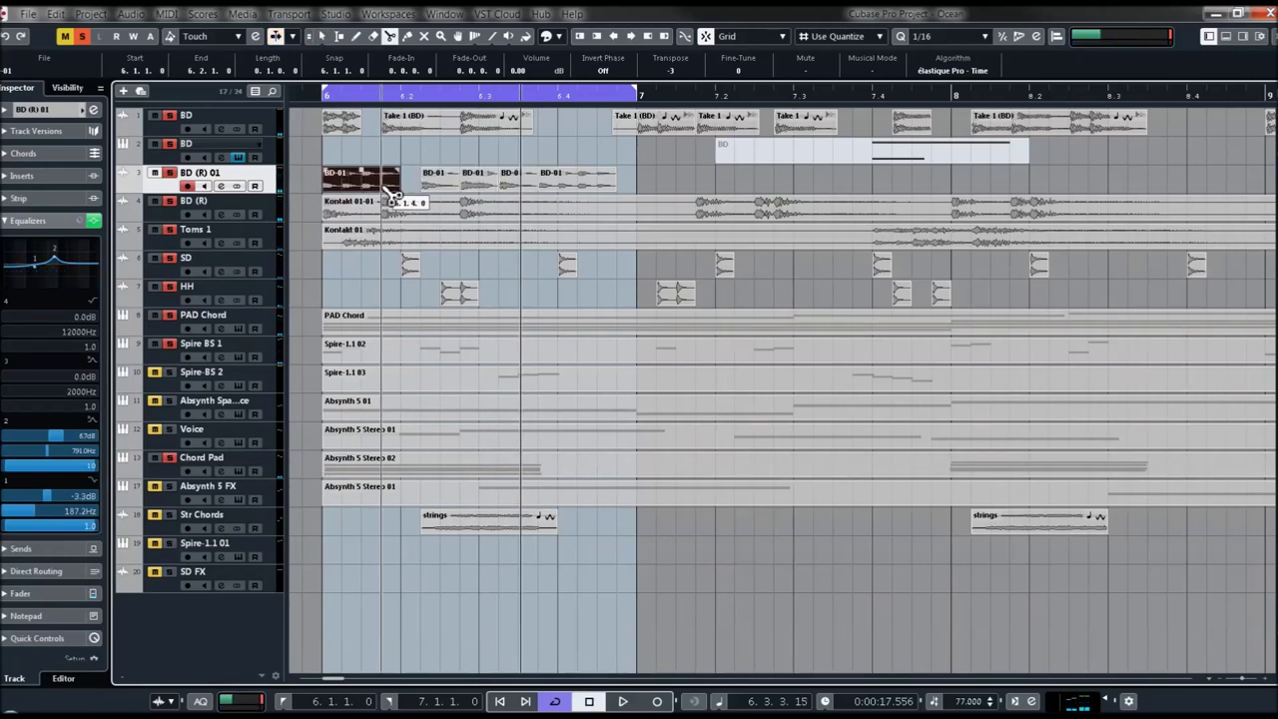
click(383, 189)
right_click(395, 182)
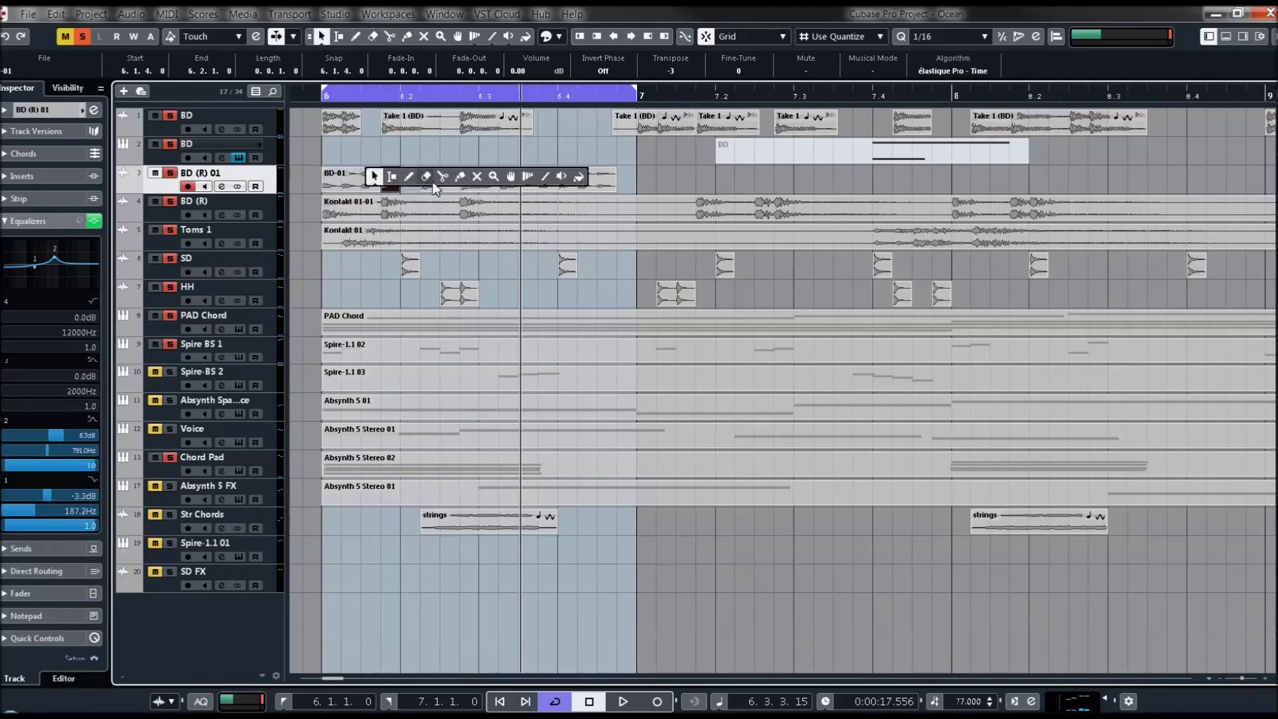
click(468, 181)
click(368, 195)
Copy short BD-01 slices into the gap at 6.2.1 and to the end of the bar at 6.4.4.
right_click(384, 195)
click(375, 182)
drag(370, 185, 629, 180)
click(656, 190)
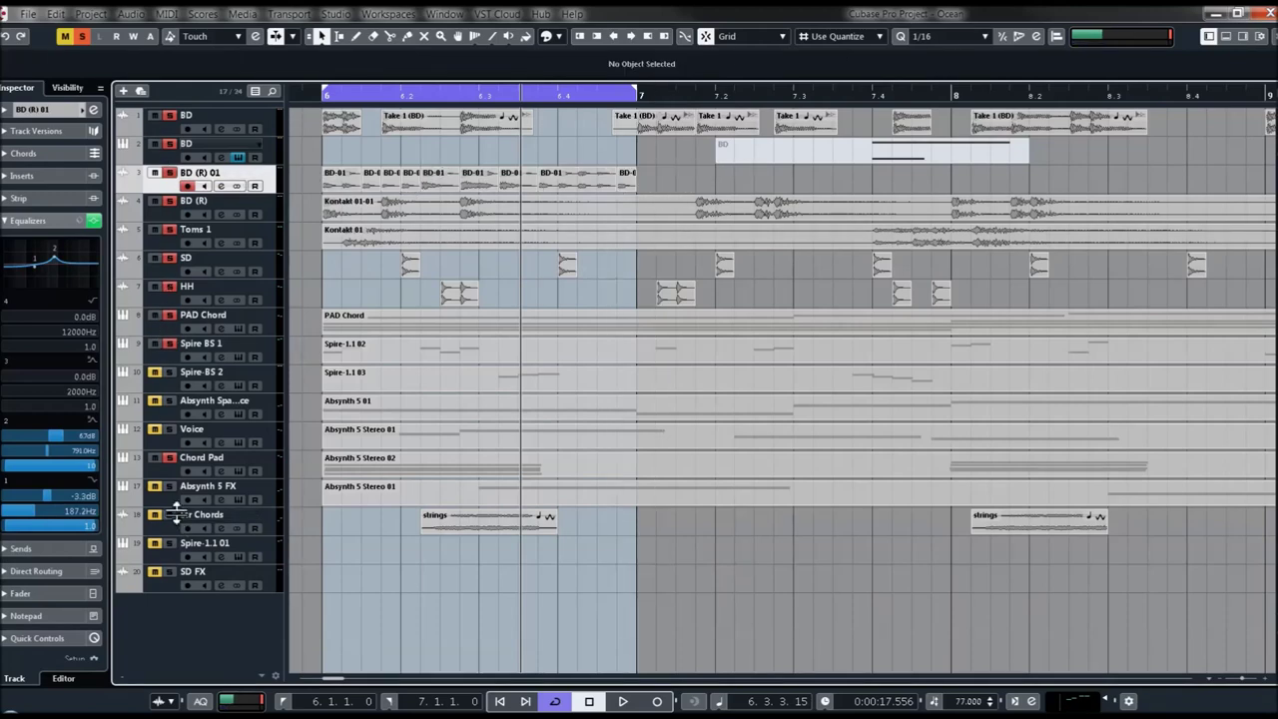
Move the three BD-01 slices starting at 6.2.2 to 7.1.4 and copy the 6.3.4 slice to 6.2.3 during playback.
key(space)
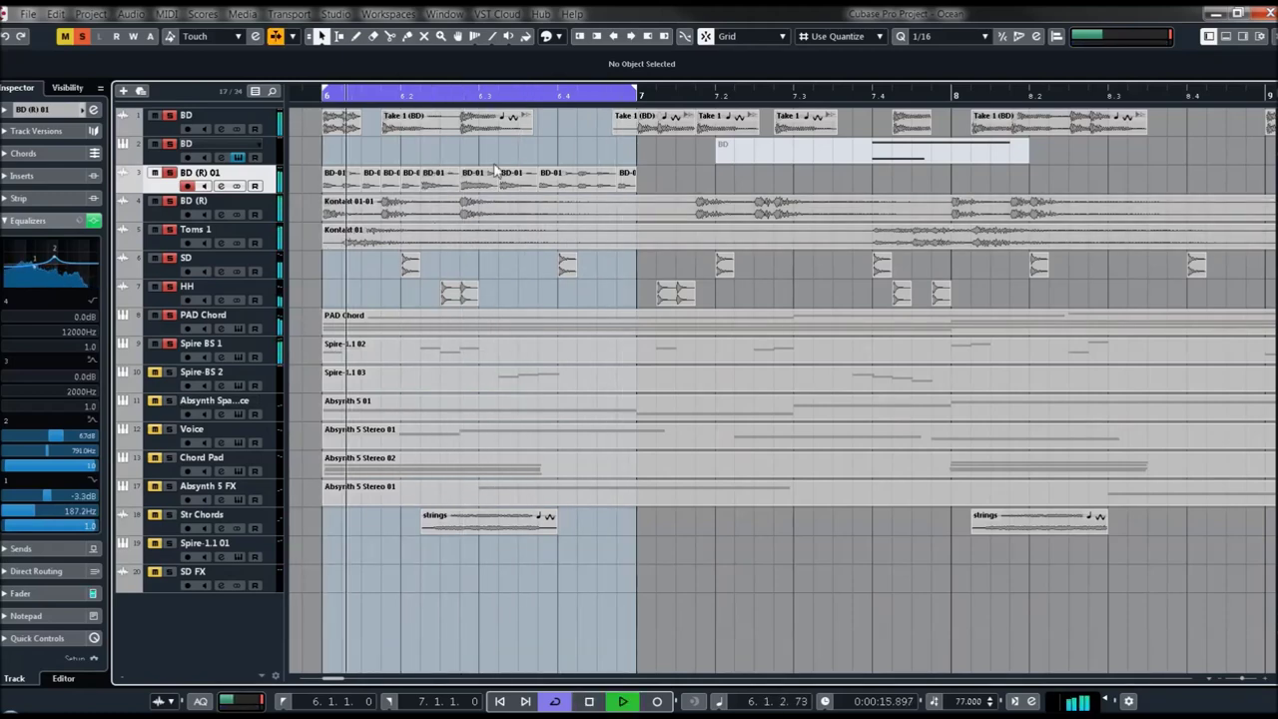
drag(446, 173, 699, 185)
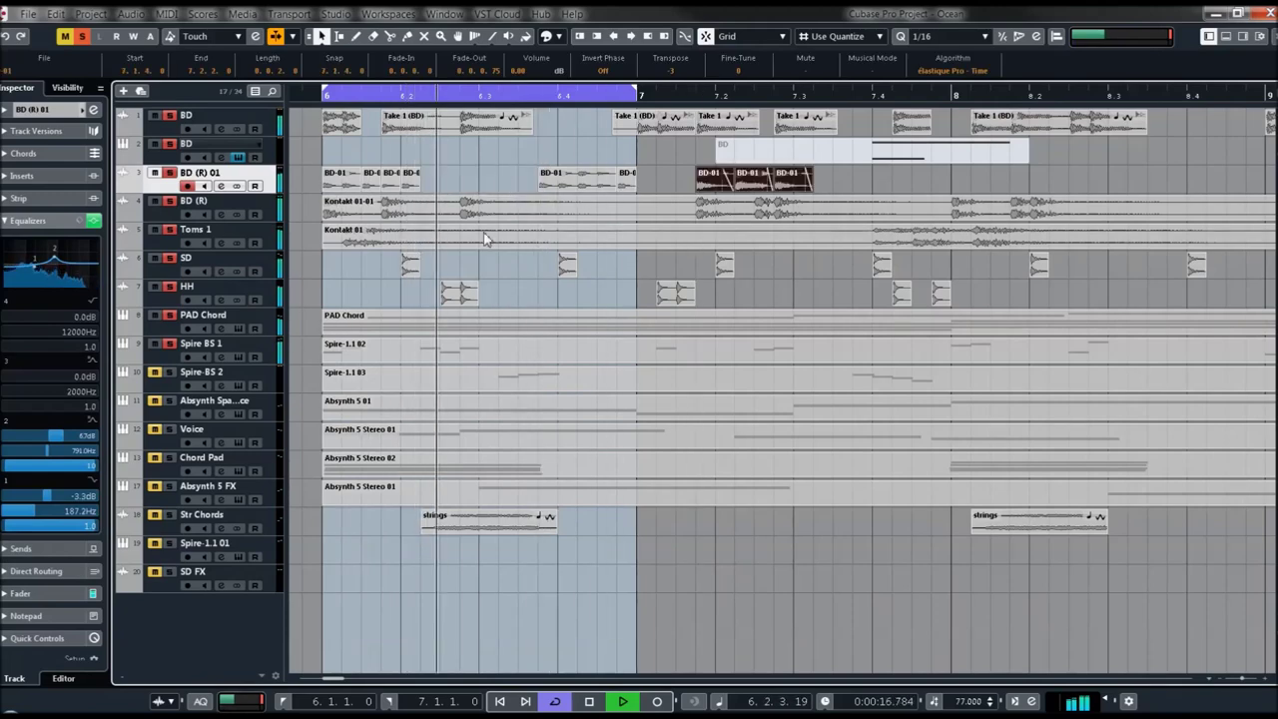
drag(579, 180, 483, 180)
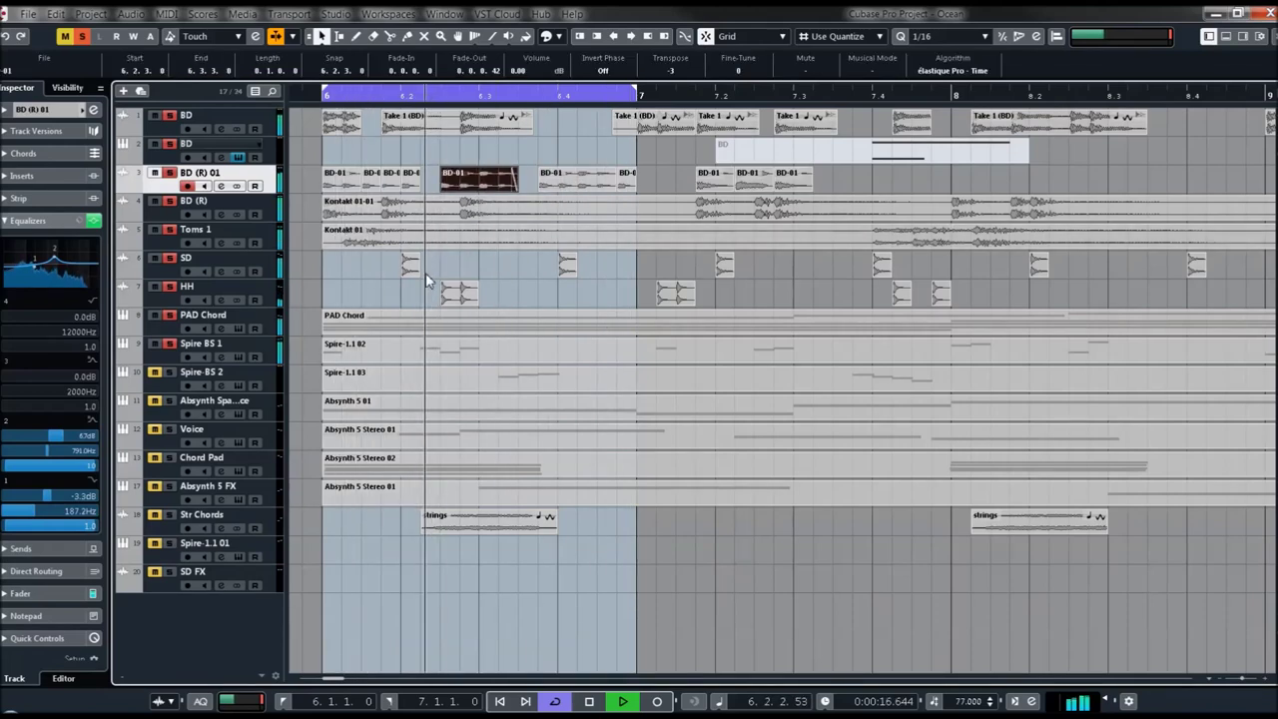
Copy the SD hit at 6.4.1 to 6.3.2 and rename the BD (R) 01 track as Seq.
drag(564, 266, 508, 269)
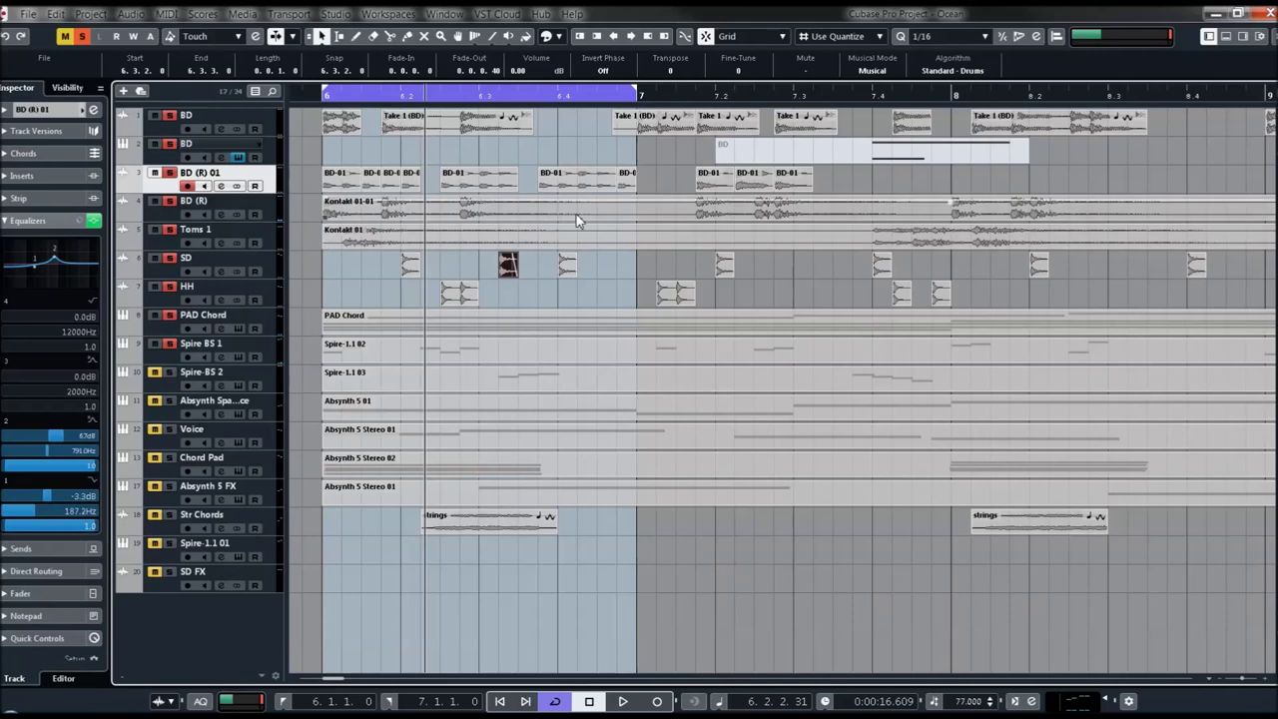
double_click(197, 172)
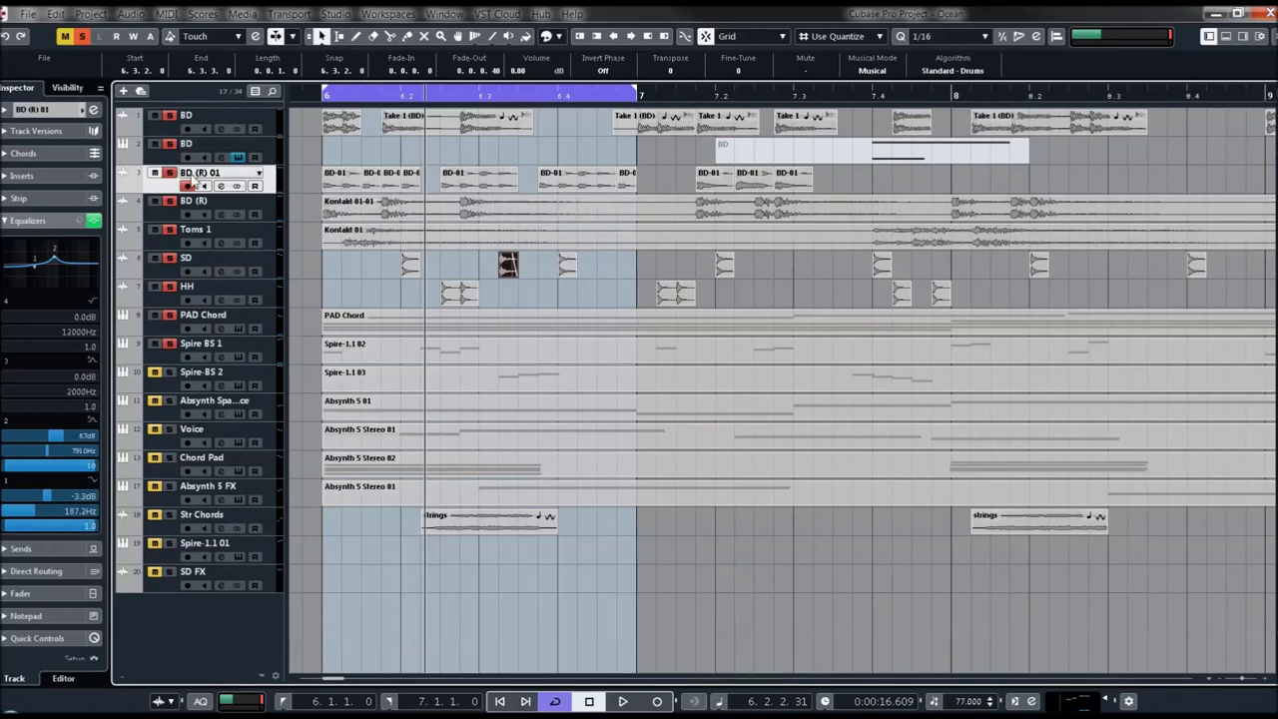
text(S)
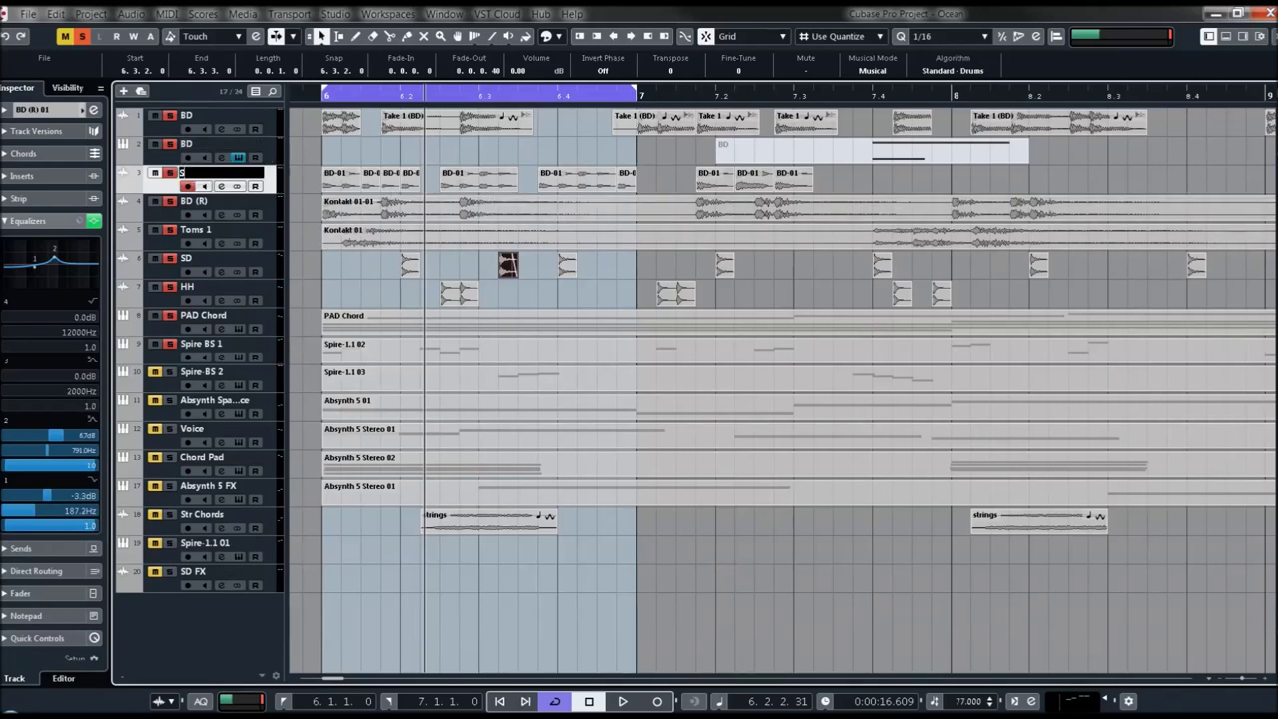
text(eq)
click(759, 240)
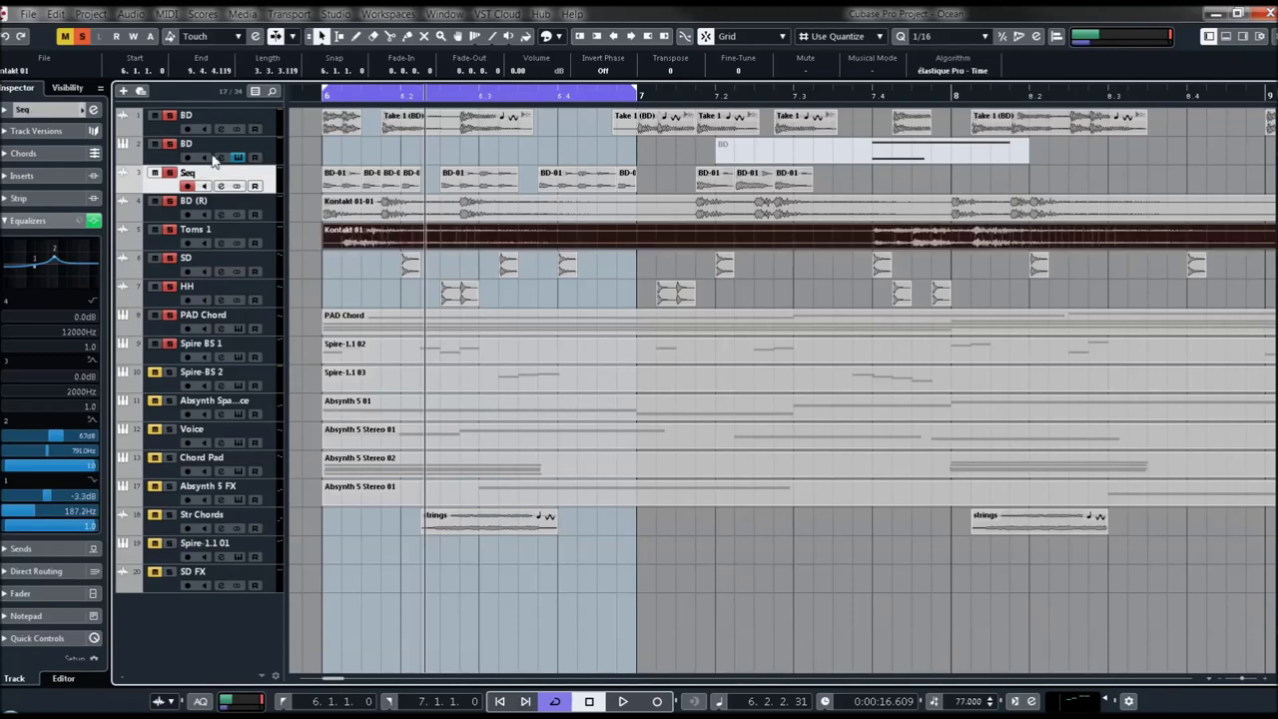
Open the Kontakt instrument of the BD instrument track and switch the AEON Rhythmic patch to Menu Suite 2.
click(213, 160)
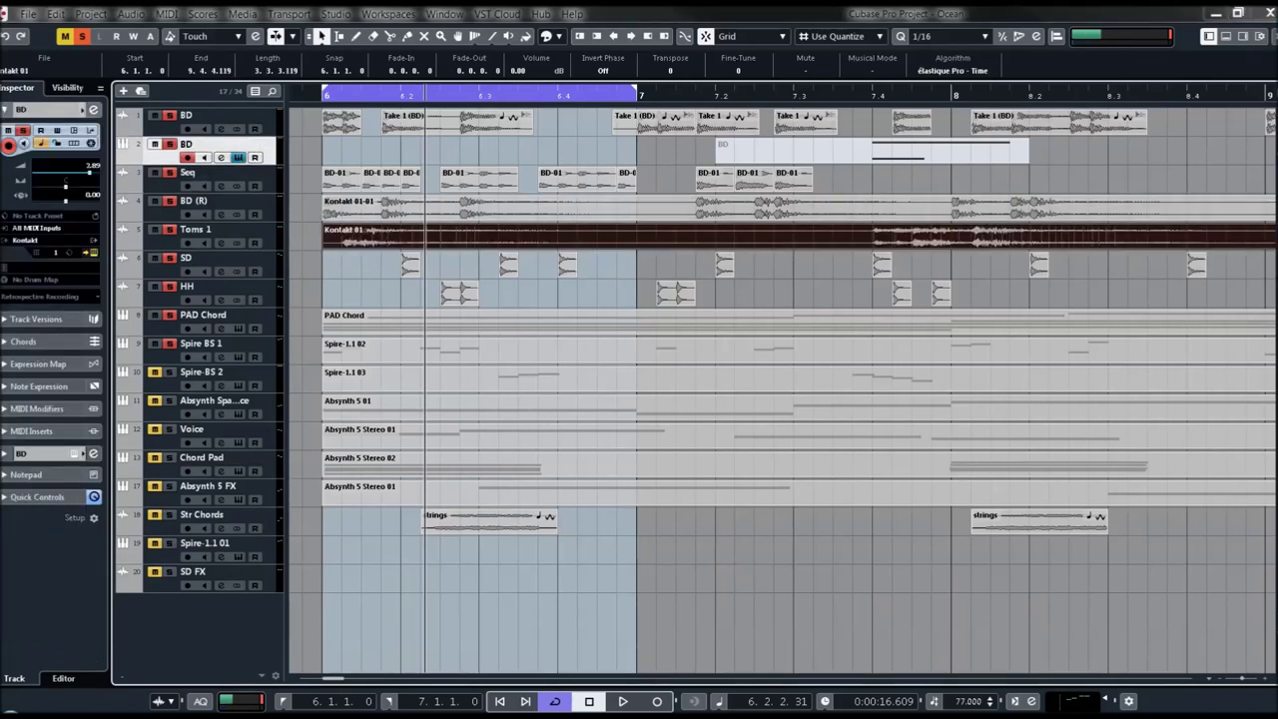
click(638, 40)
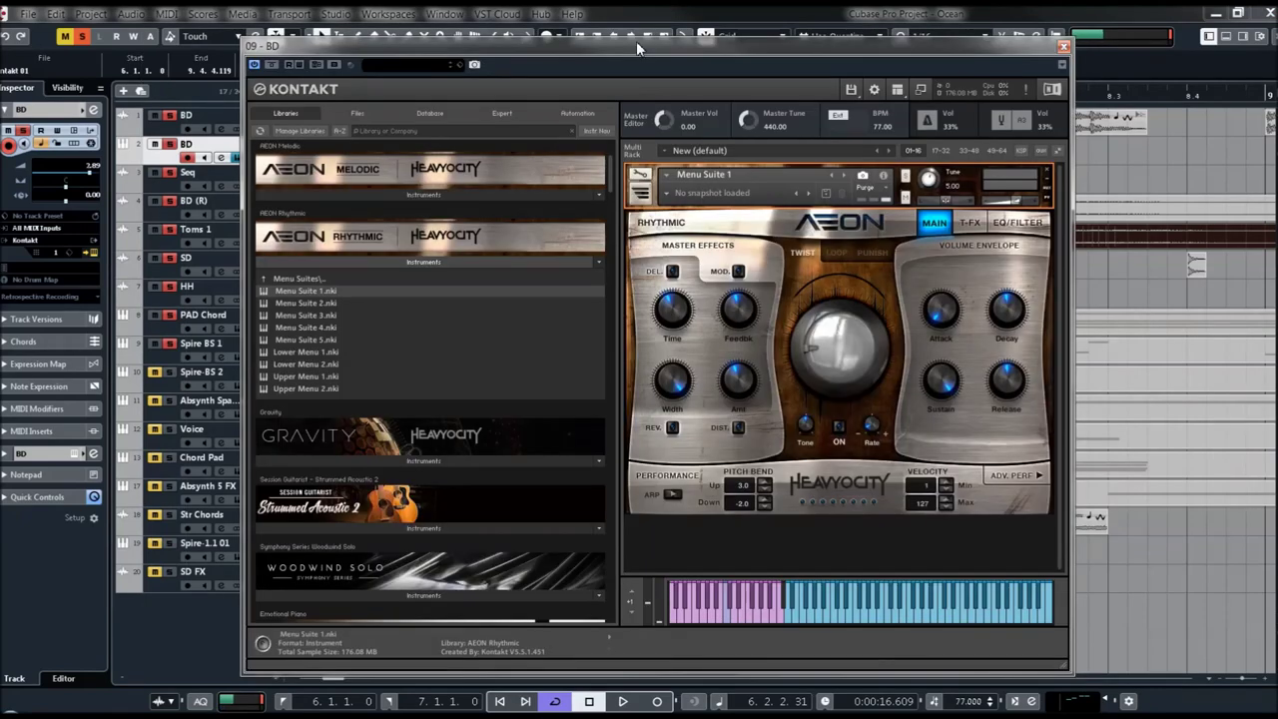
click(842, 177)
click(842, 178)
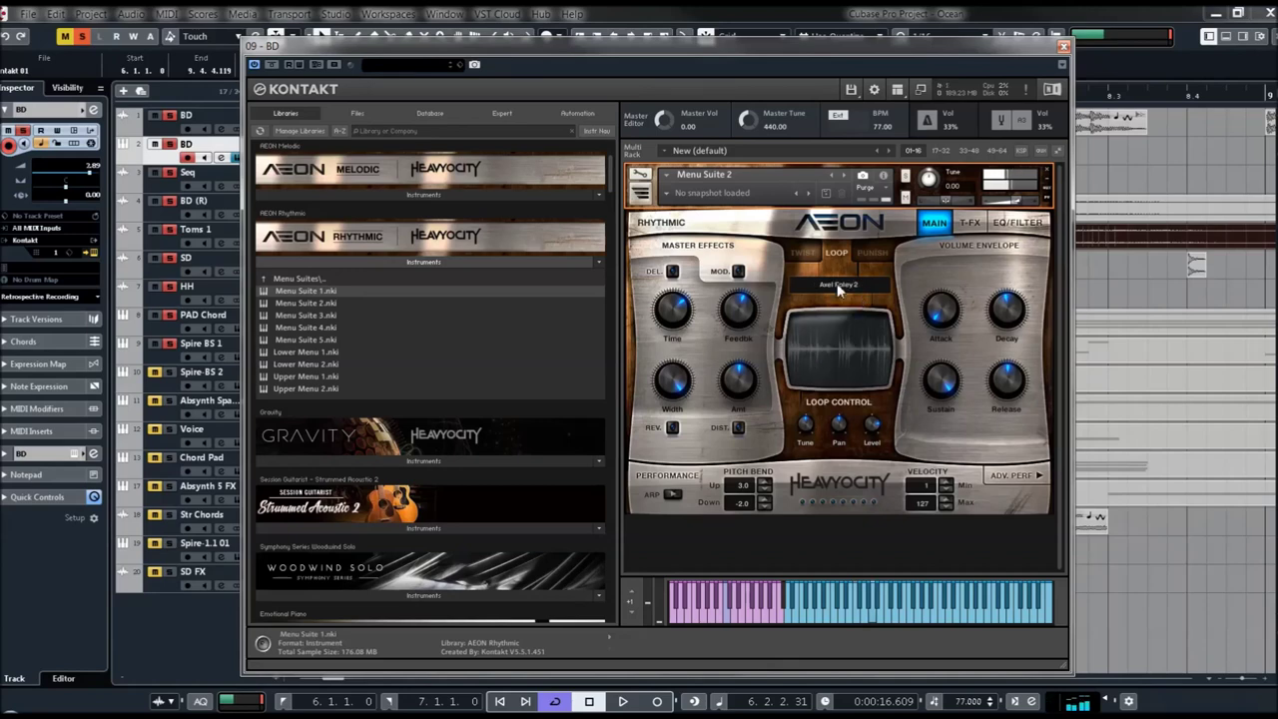
Turn on Twist and the delay effect in Menu Suite 2, raise the Punish amount, and audition the sound with the loop.
click(815, 256)
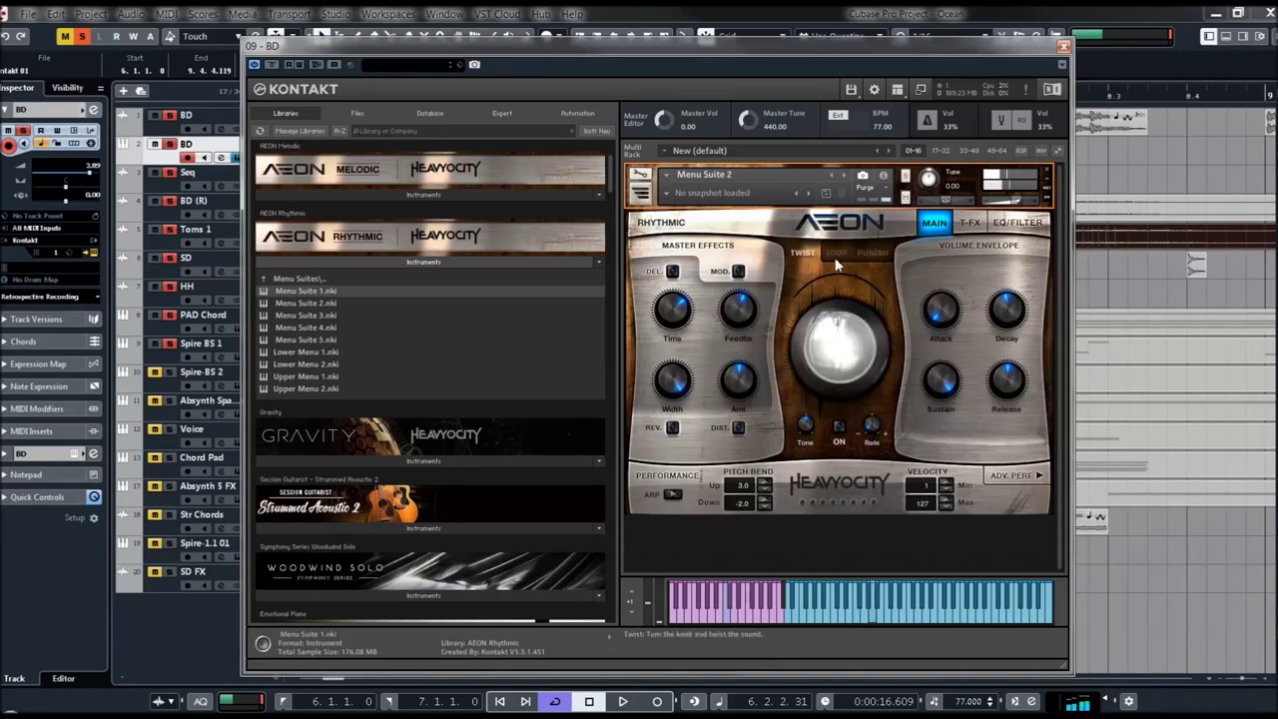
click(839, 441)
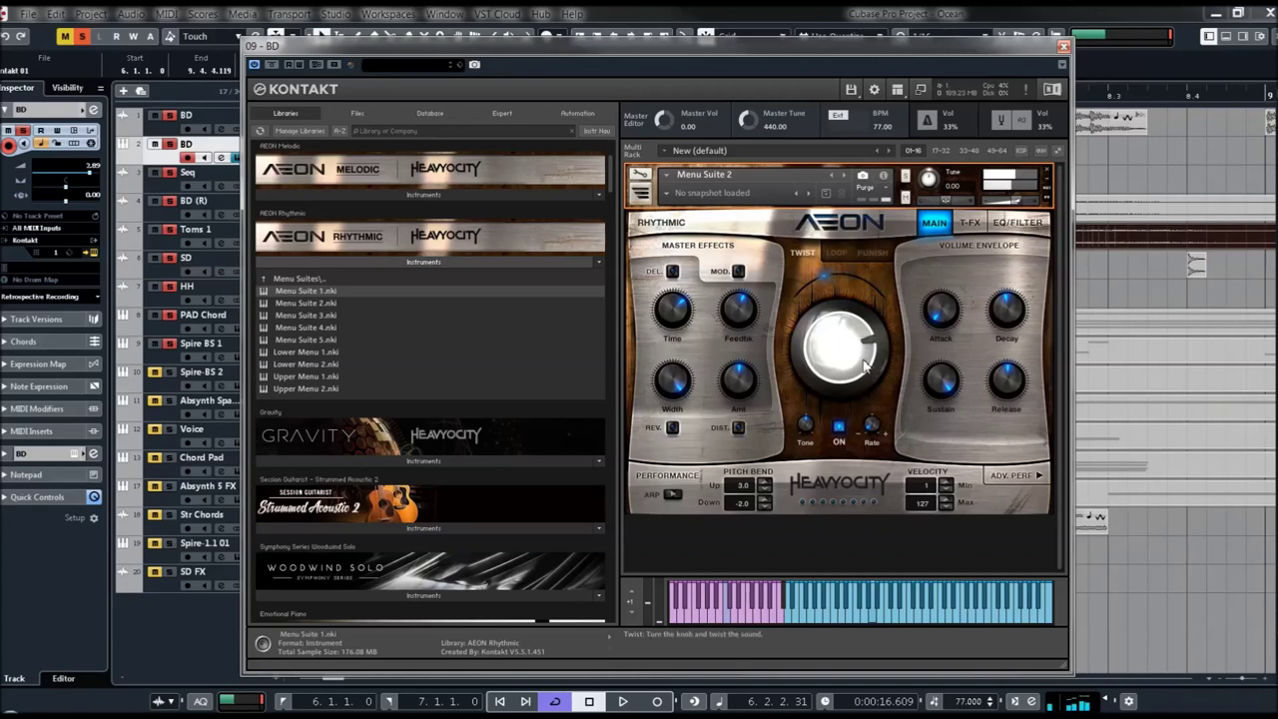
click(870, 253)
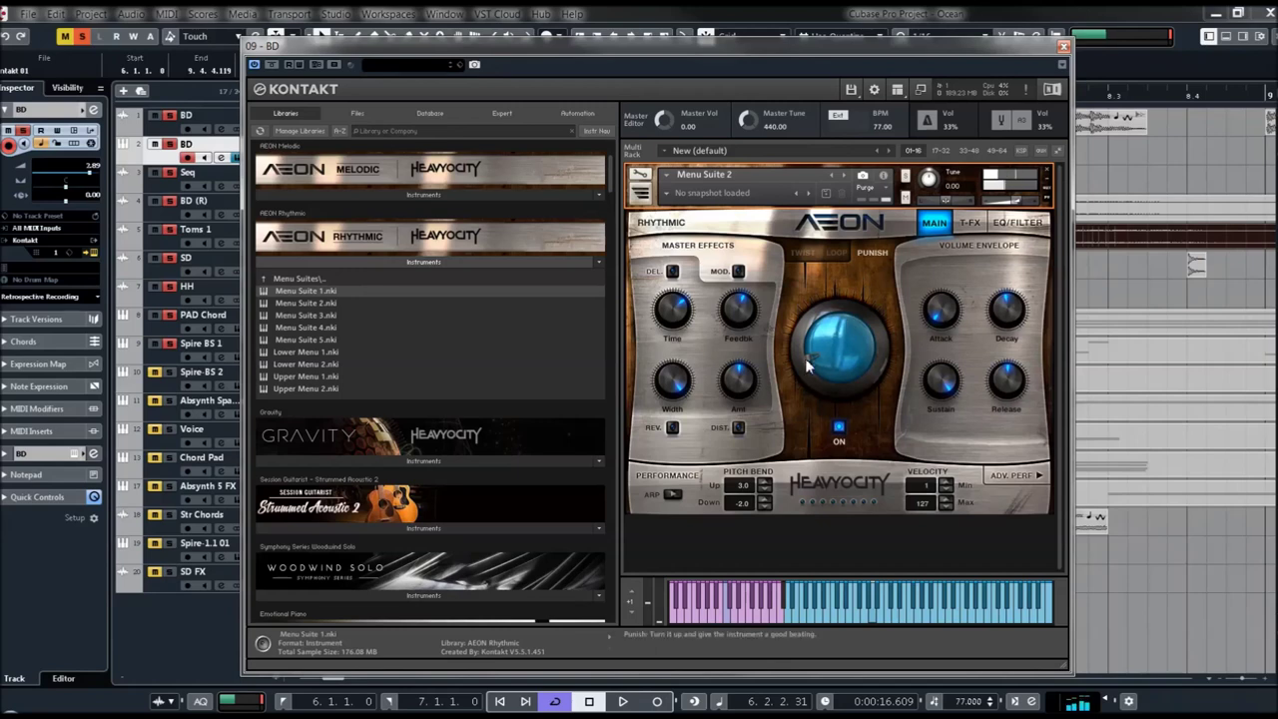
drag(809, 366, 847, 290)
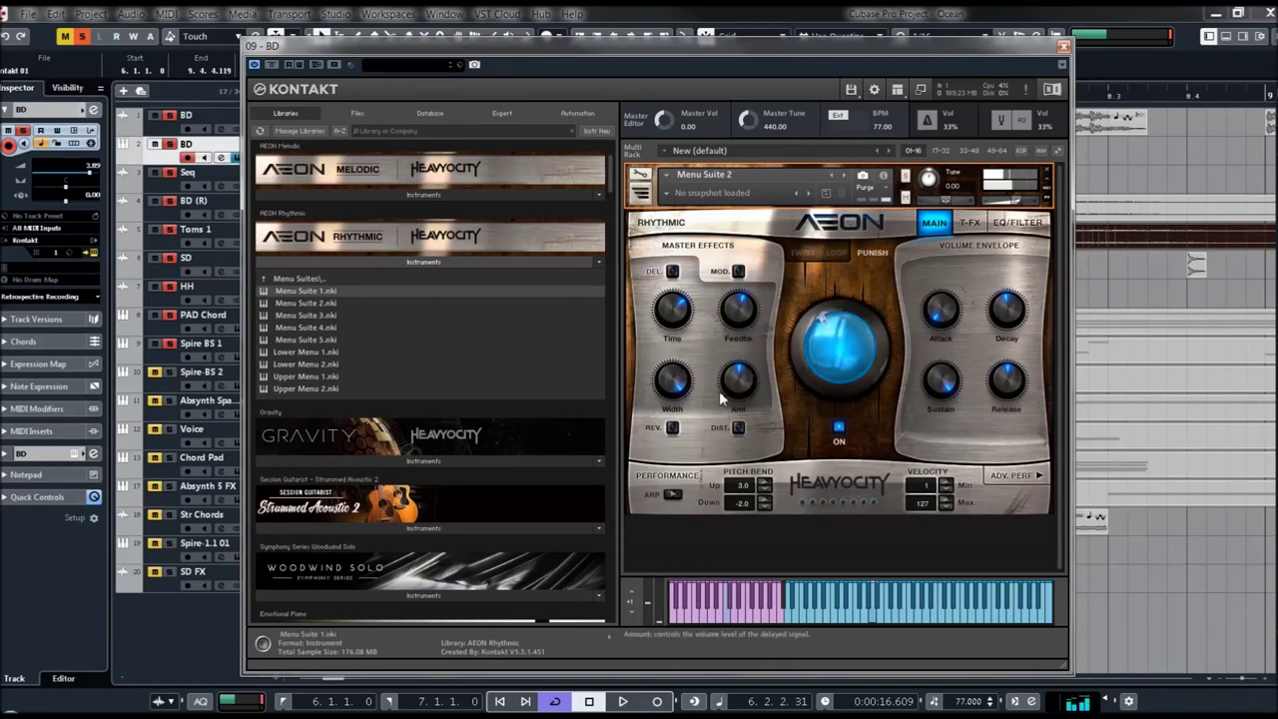
click(672, 270)
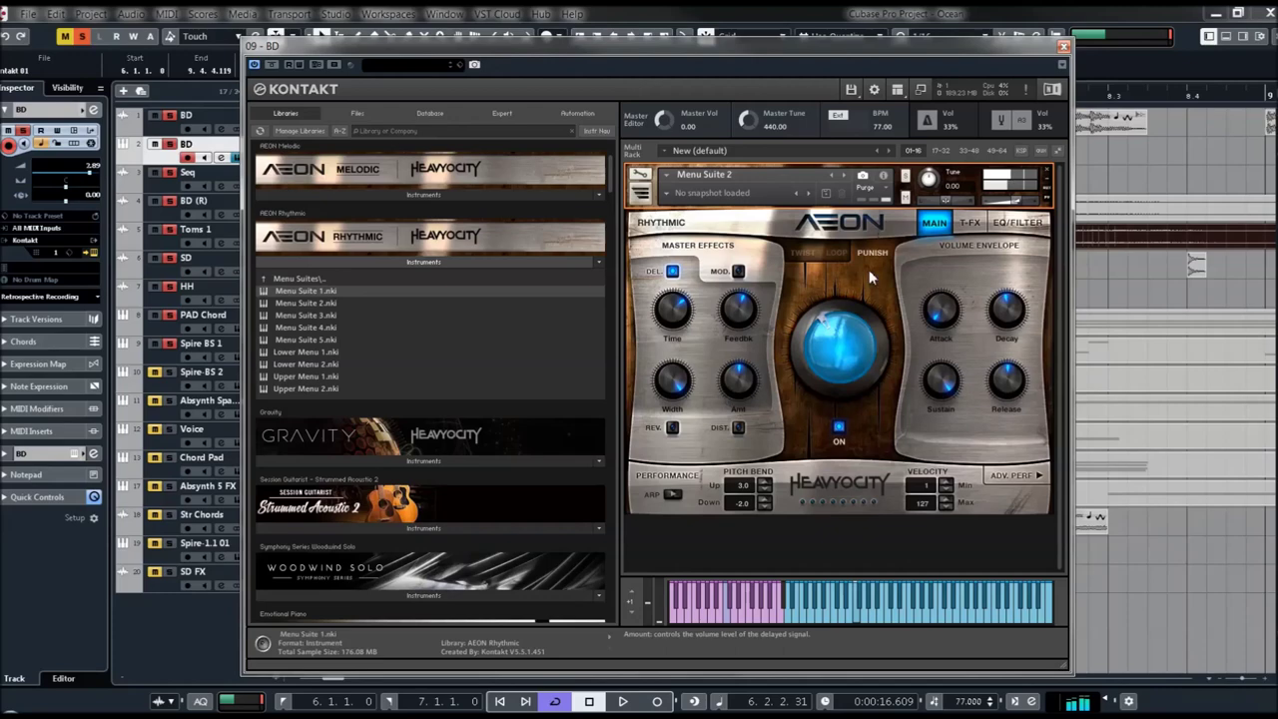
click(1064, 46)
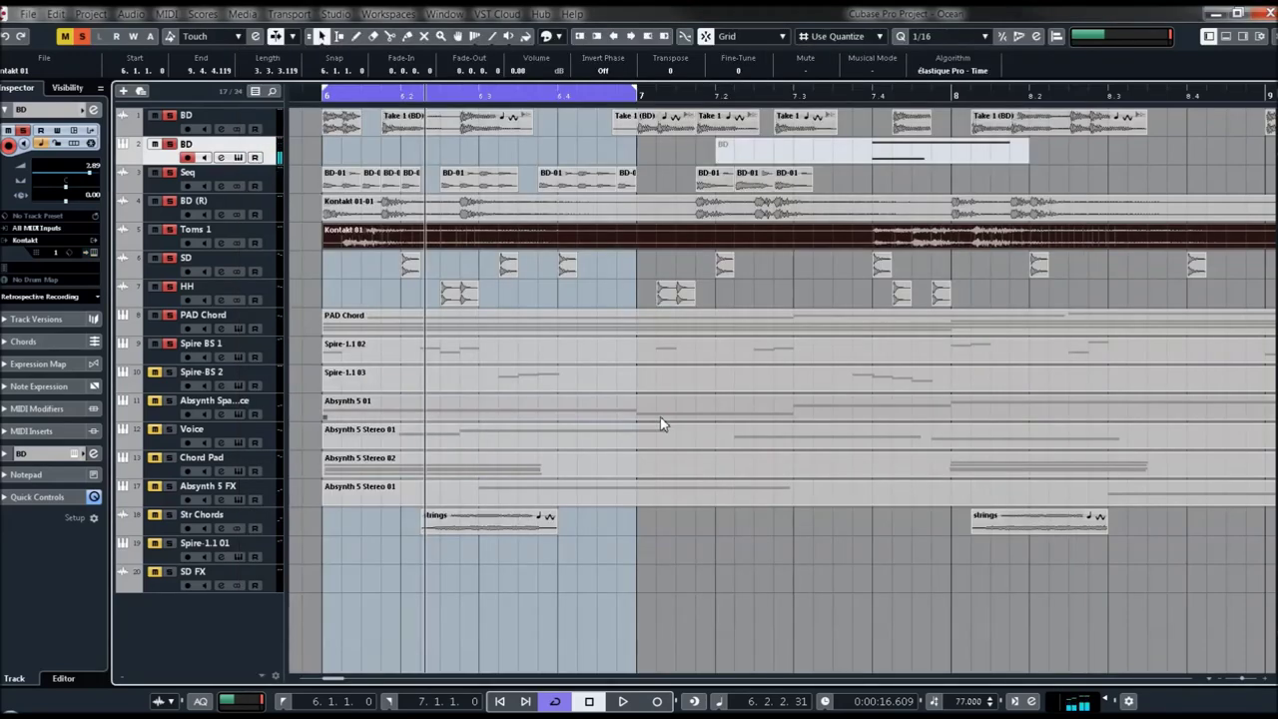
key(space)
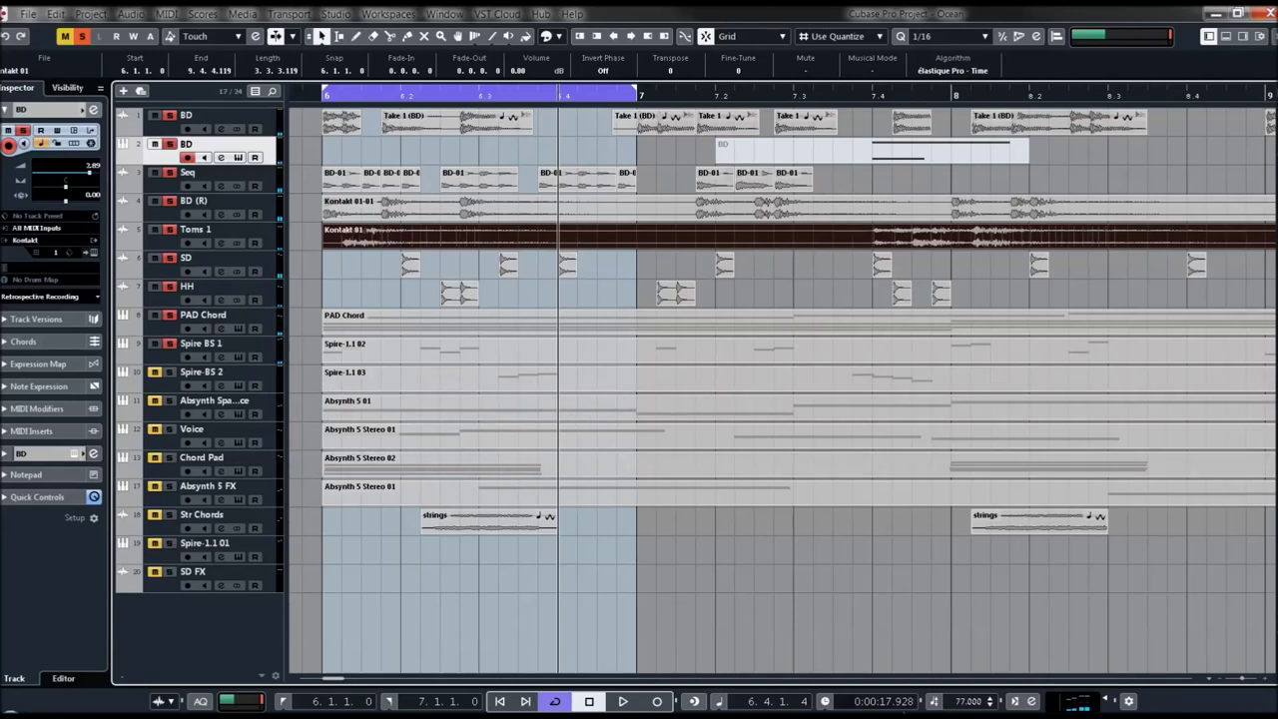
Reopen Kontakt and look through the Loop Mutator, Loop, Twist and EQ/Filter controls of Menu Suite 2, then close it.
click(725, 582)
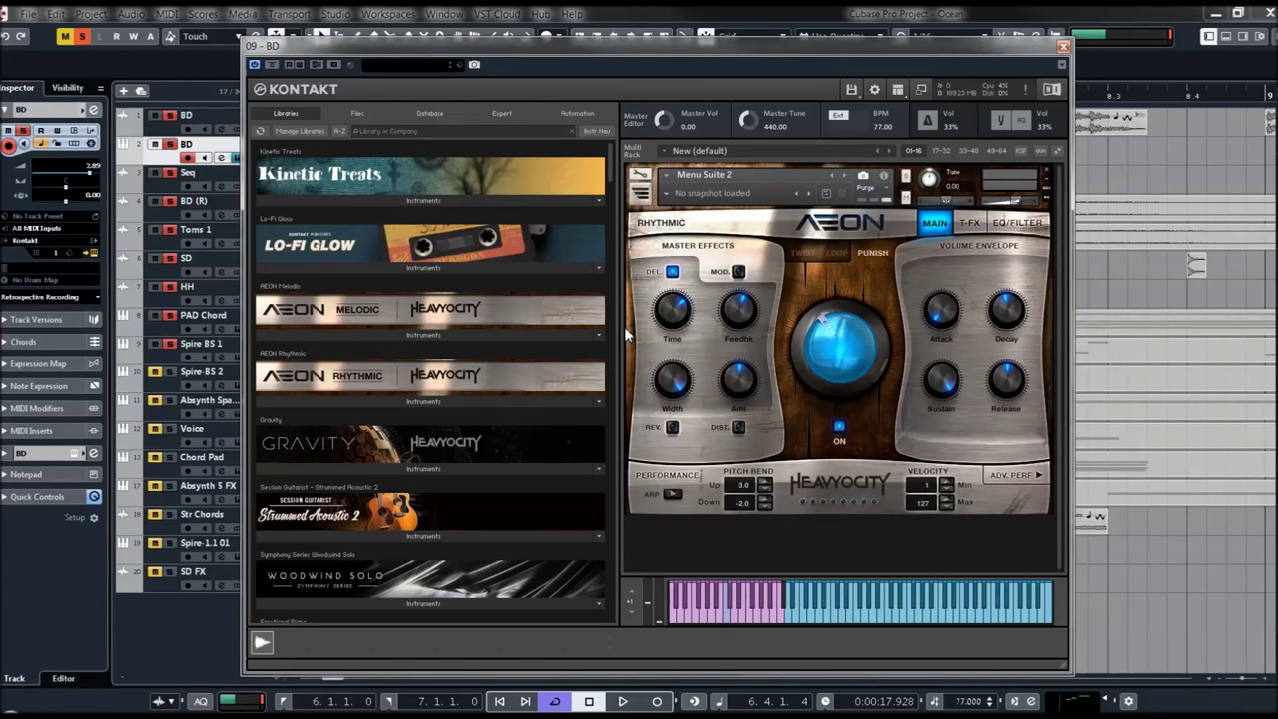
click(1036, 474)
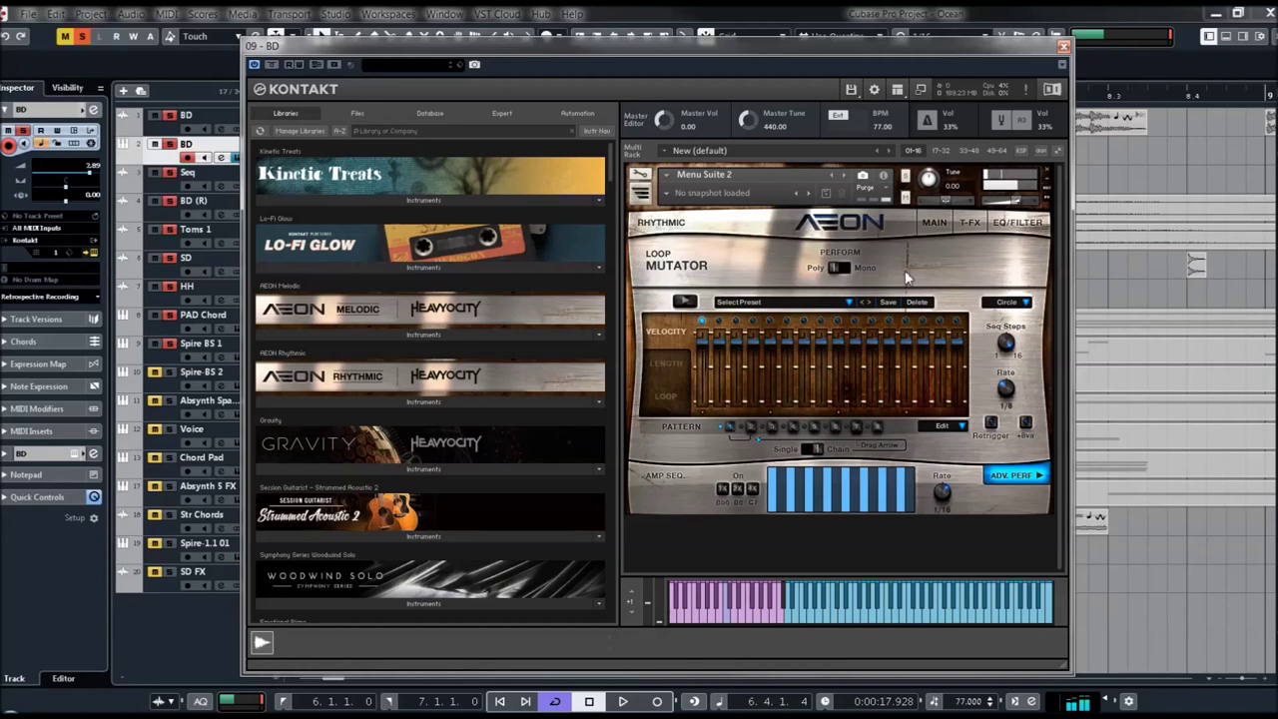
click(931, 223)
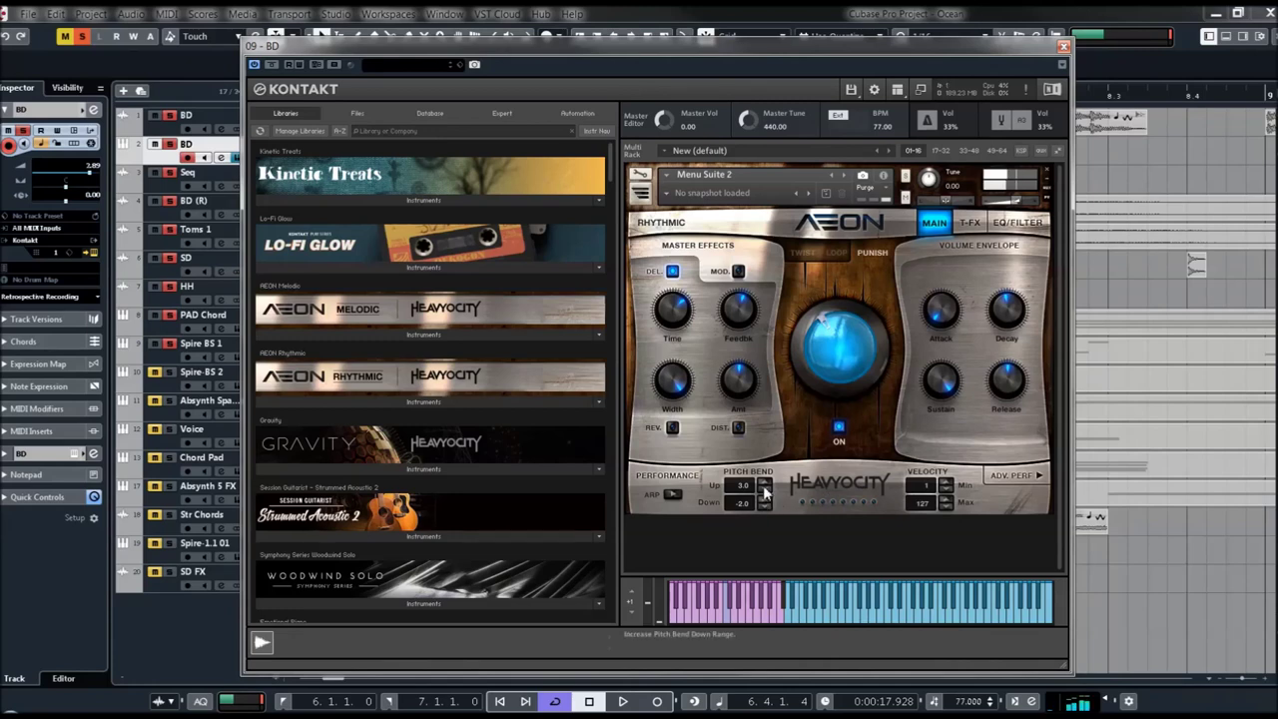
click(837, 252)
click(800, 253)
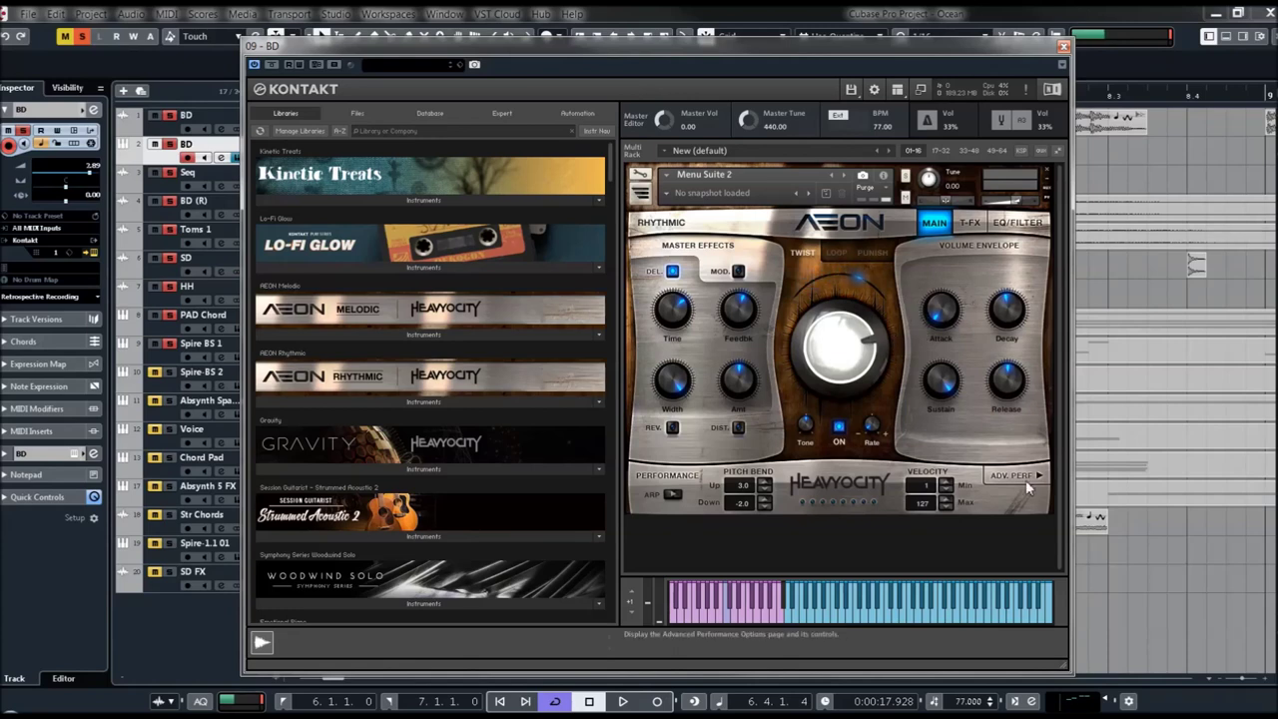
click(1015, 229)
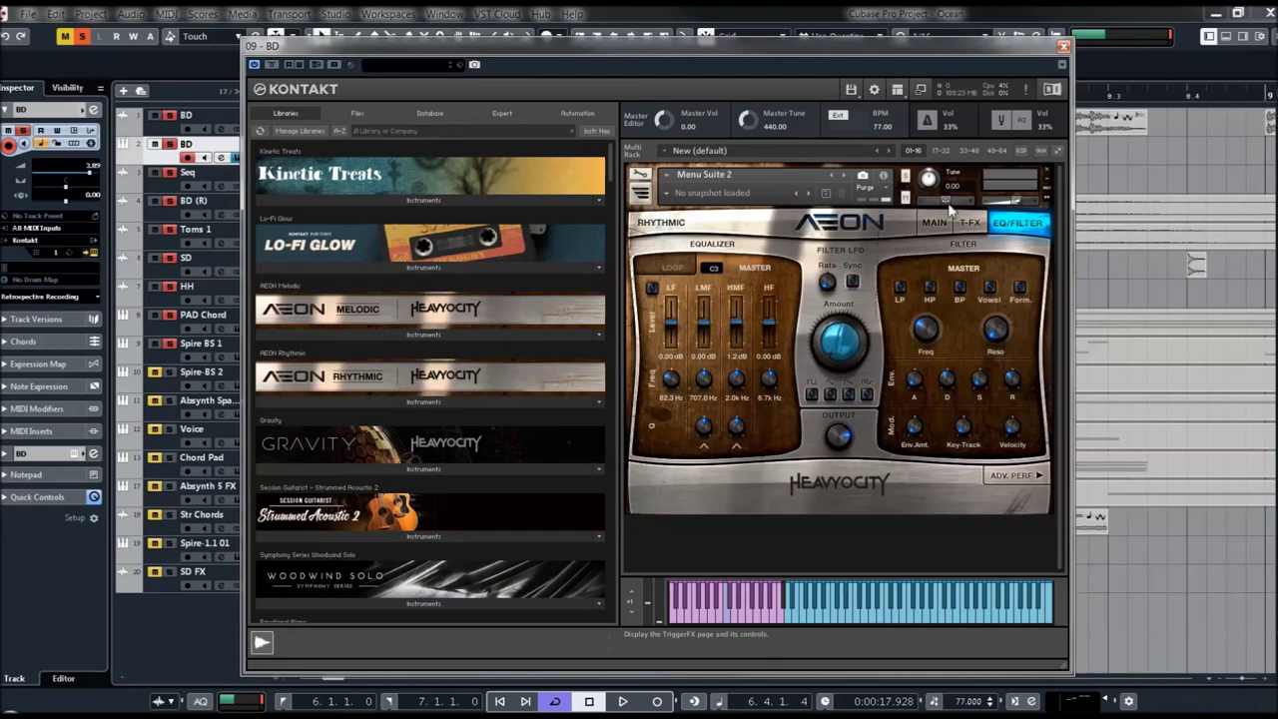
click(1063, 46)
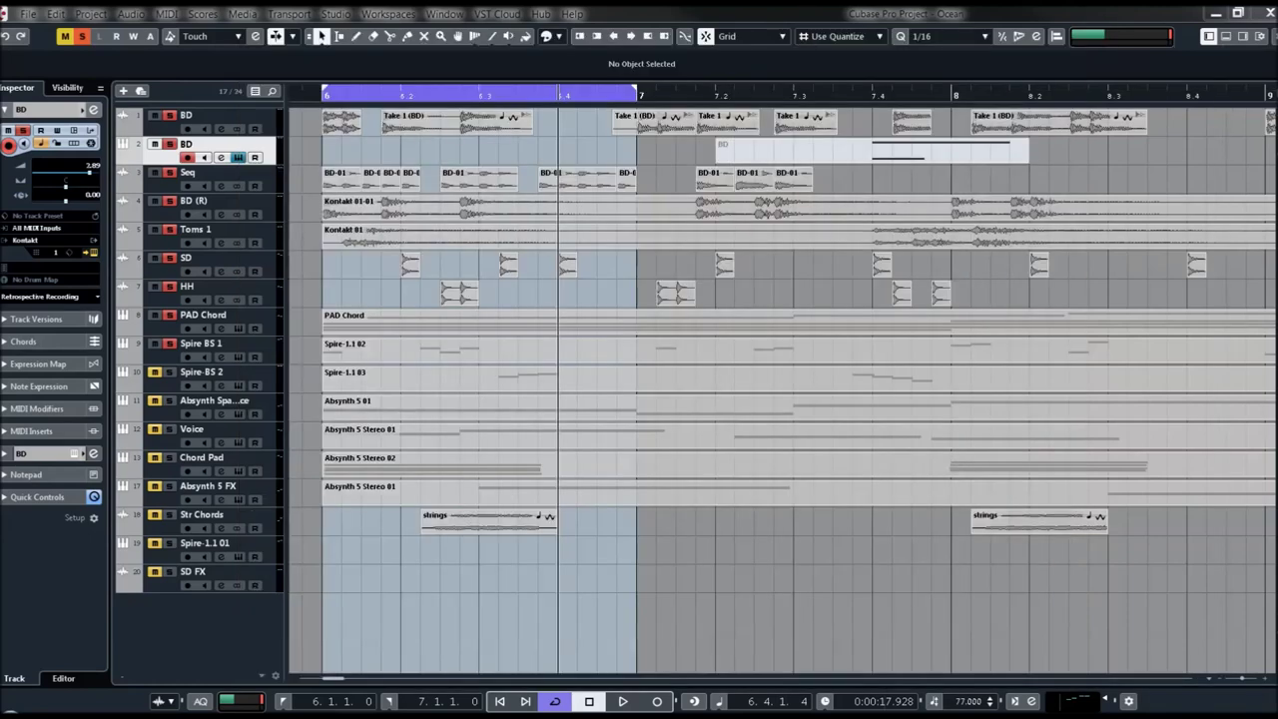